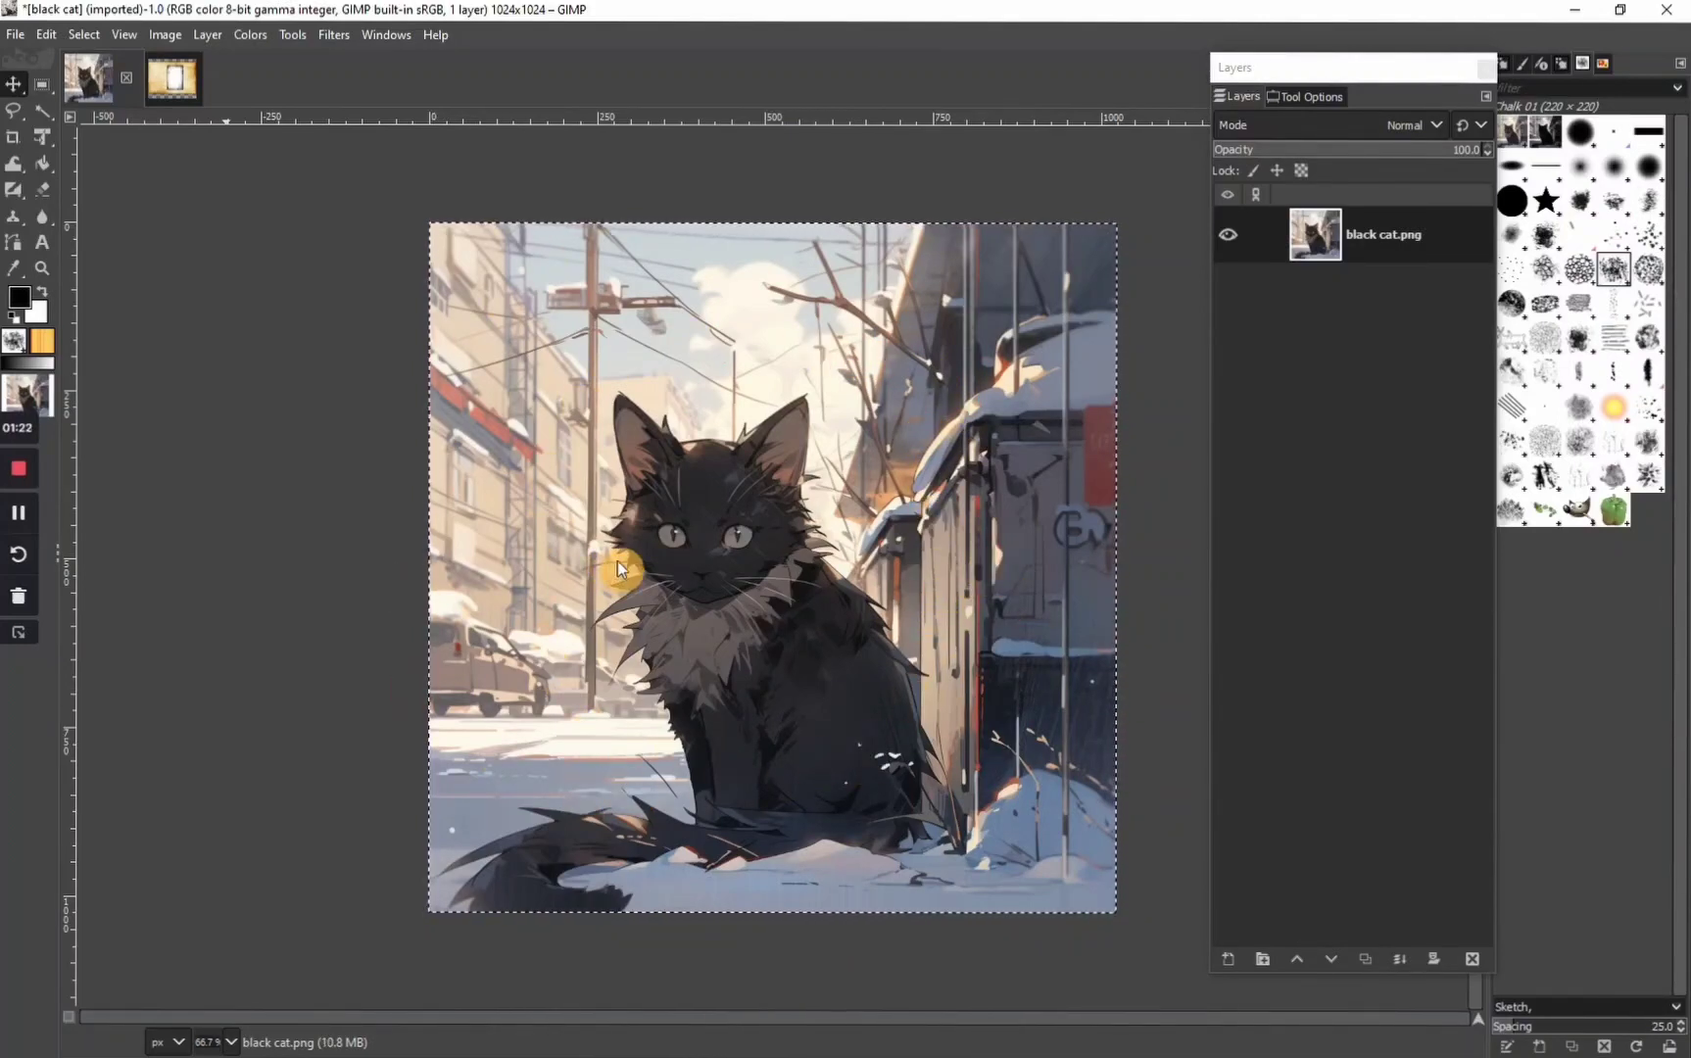
Select the entire black cat image and copy it to the clipboard
key("ctrl+c")
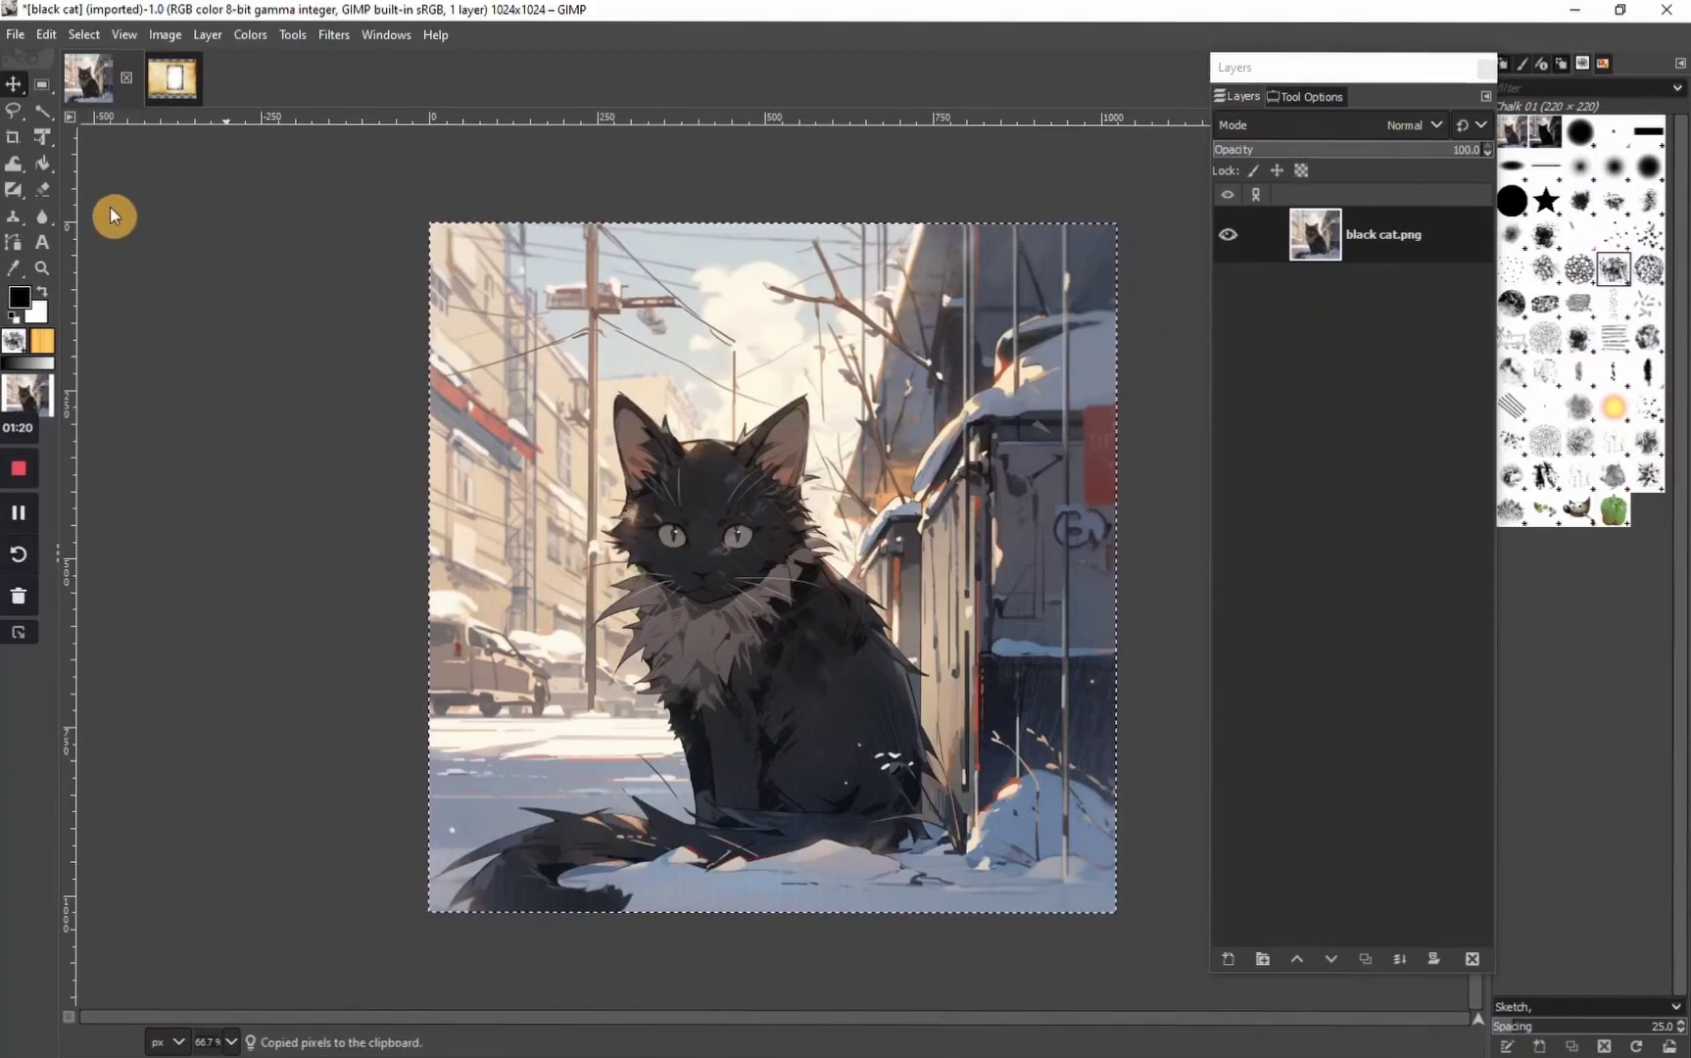
left_click(83, 34)
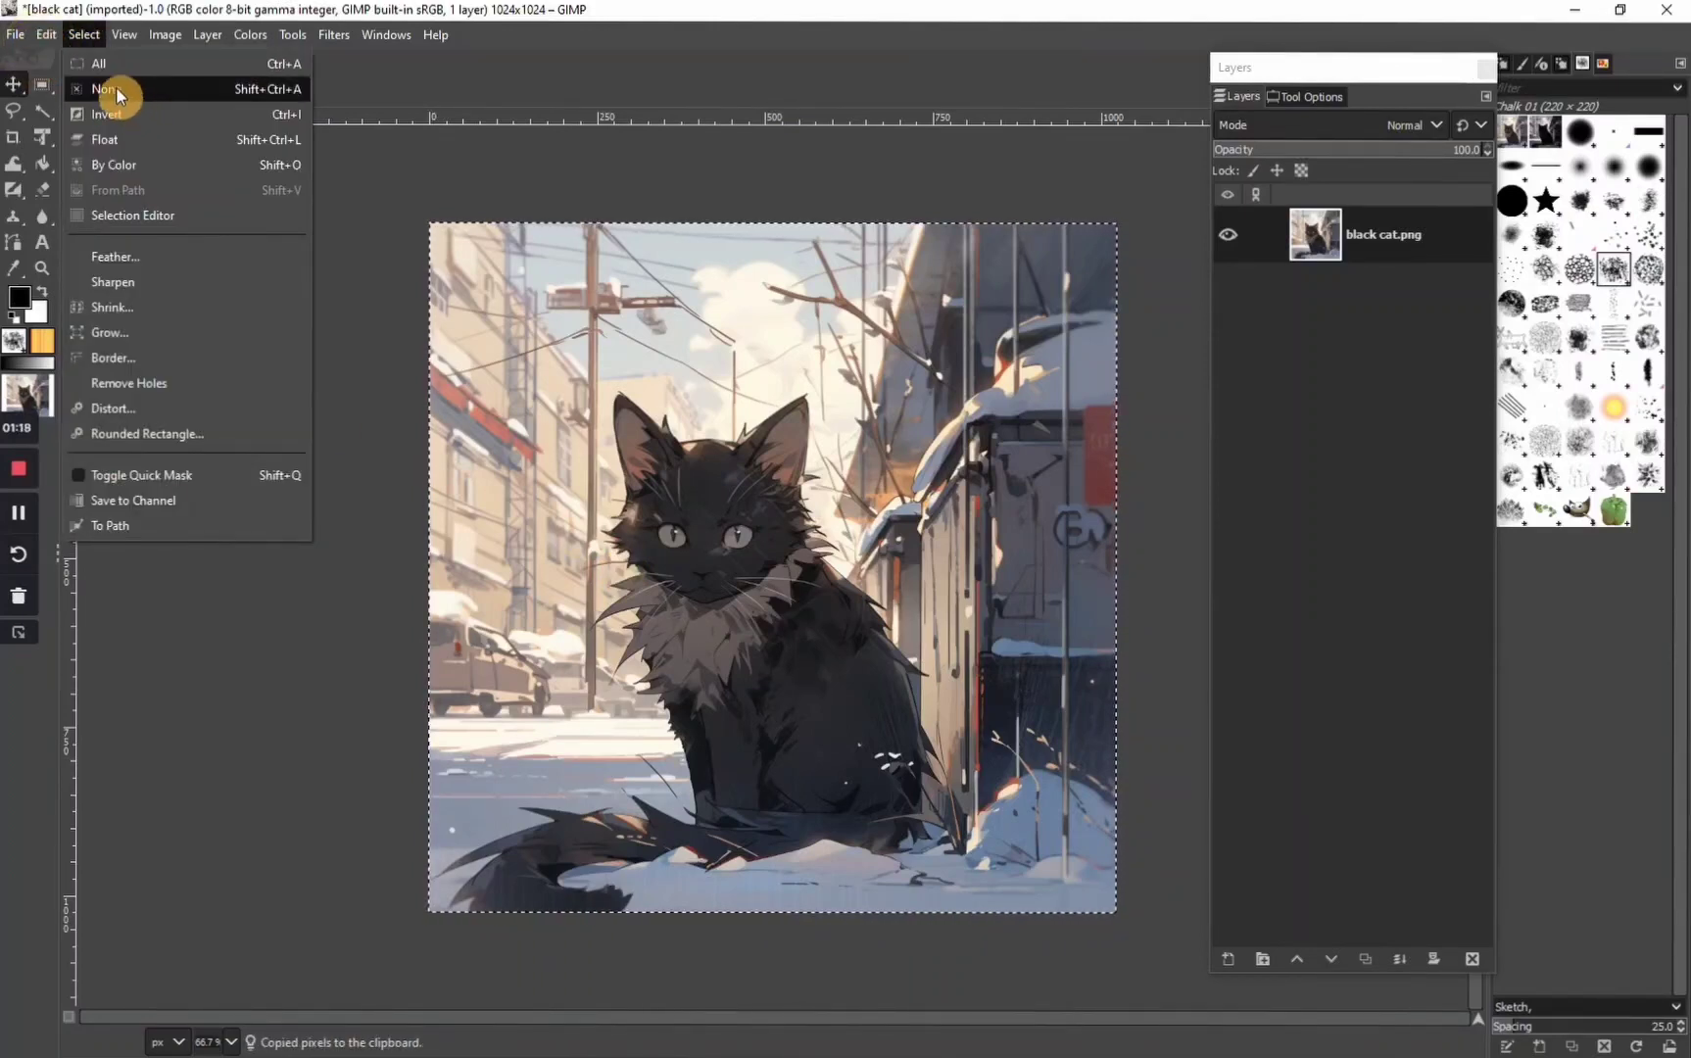
left_click(103, 62)
left_click(46, 35)
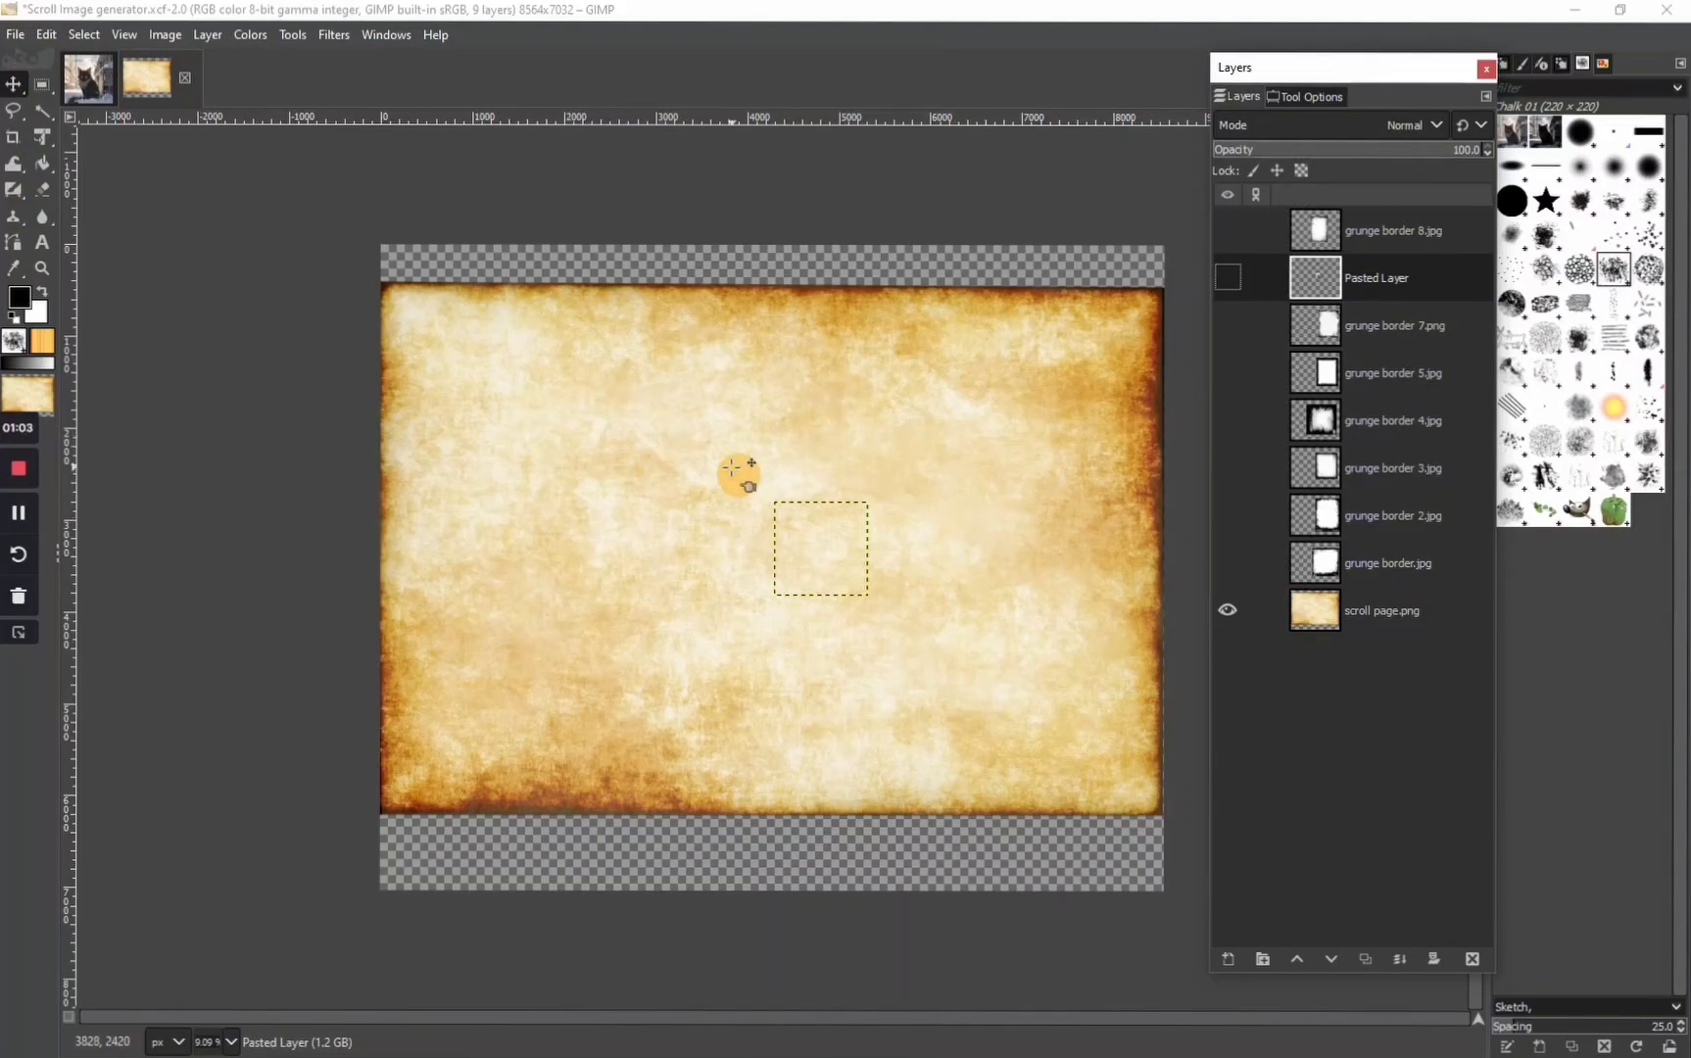
Paste the copied cat image as a new layer in the Scroll Image generator document
right_click(683, 465)
mouse_move(745, 521)
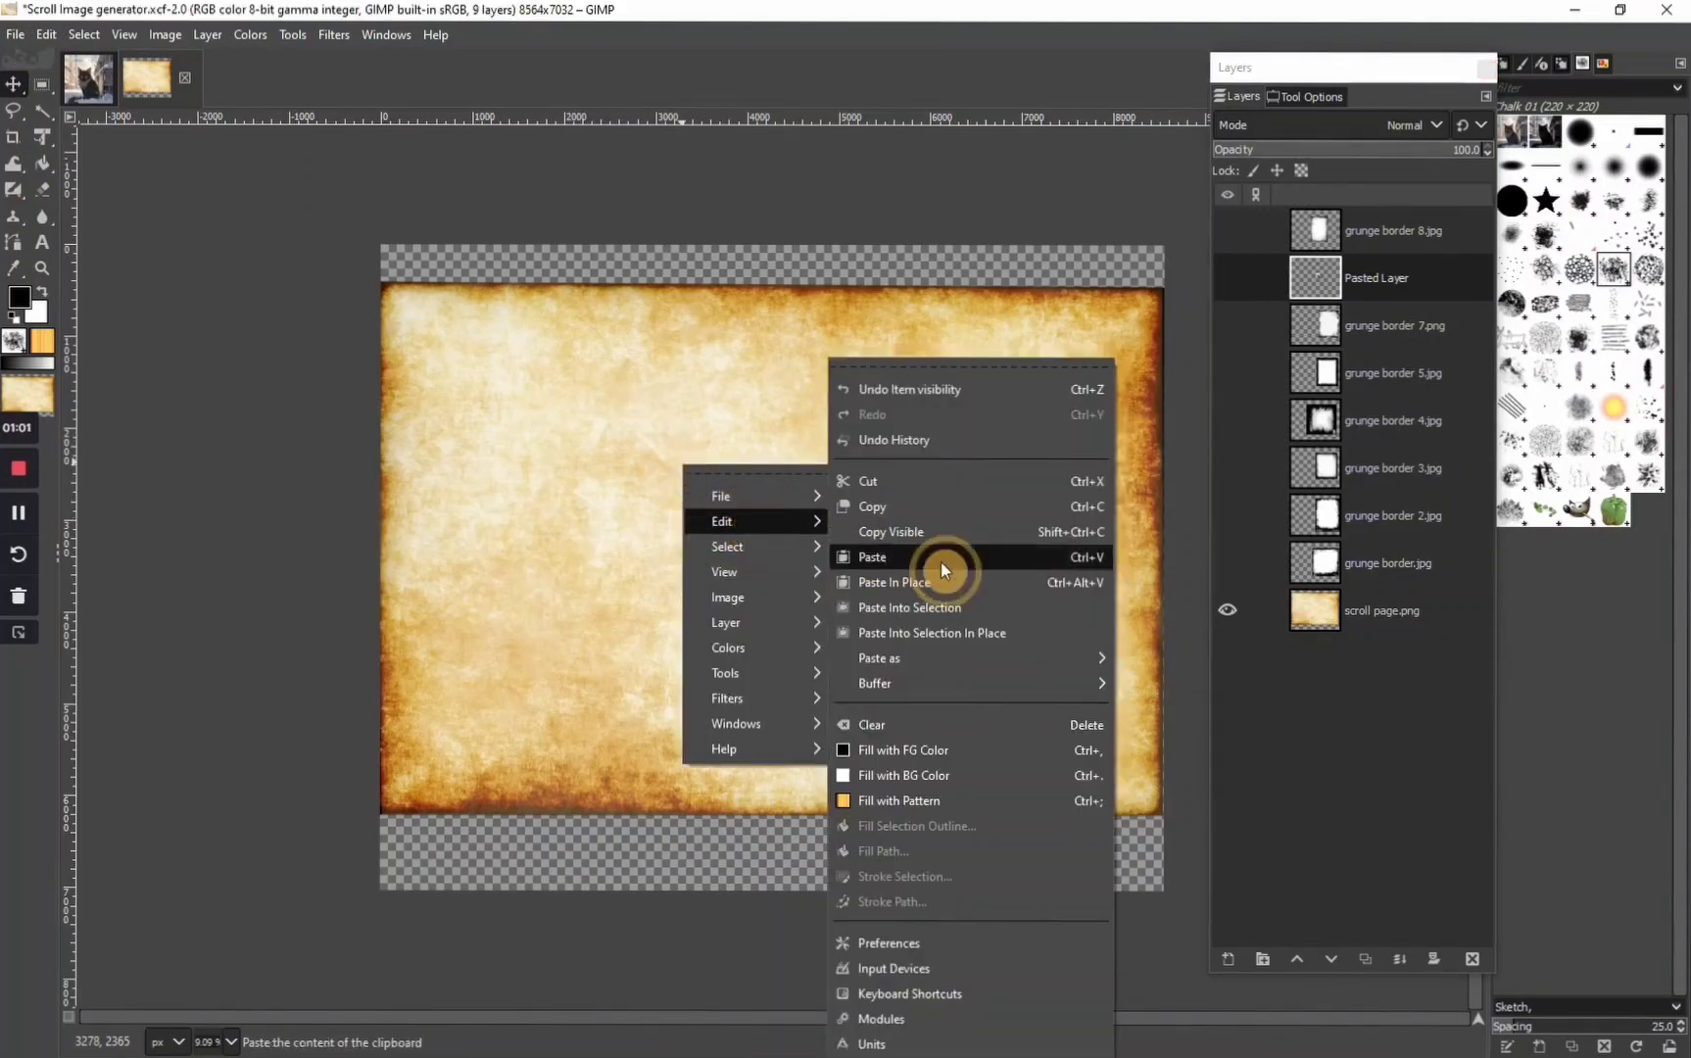
mouse_move(948, 656)
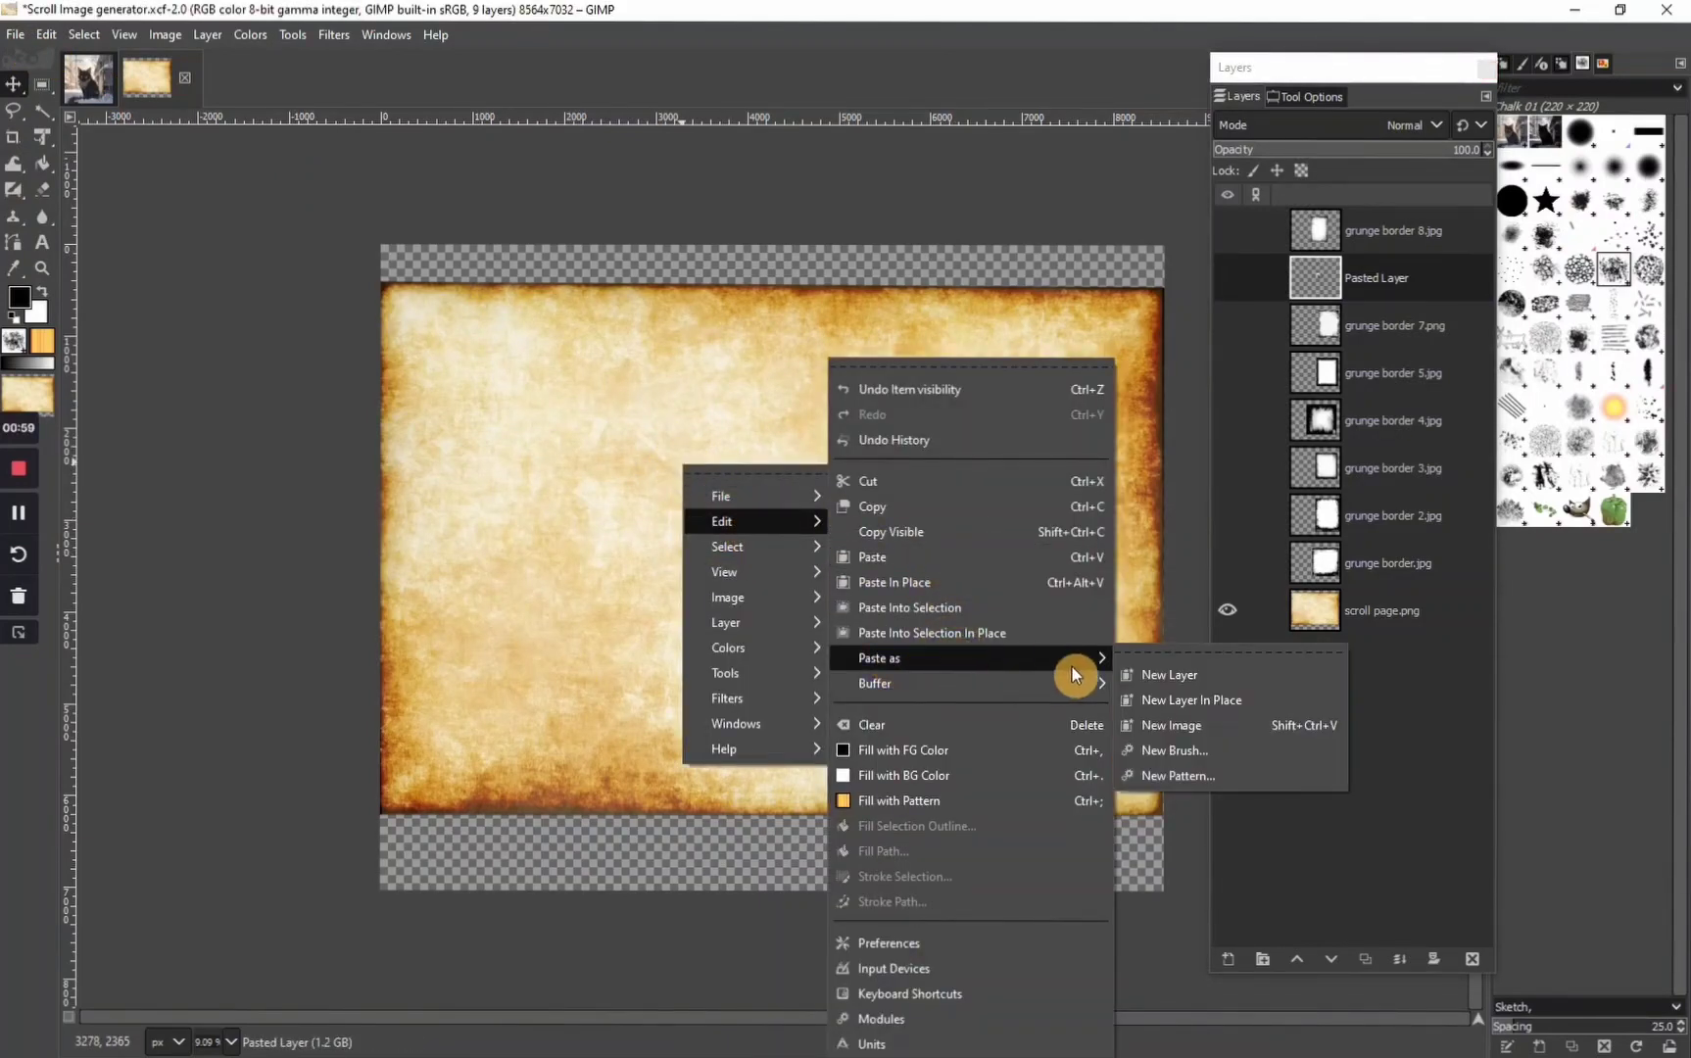
left_click(1165, 674)
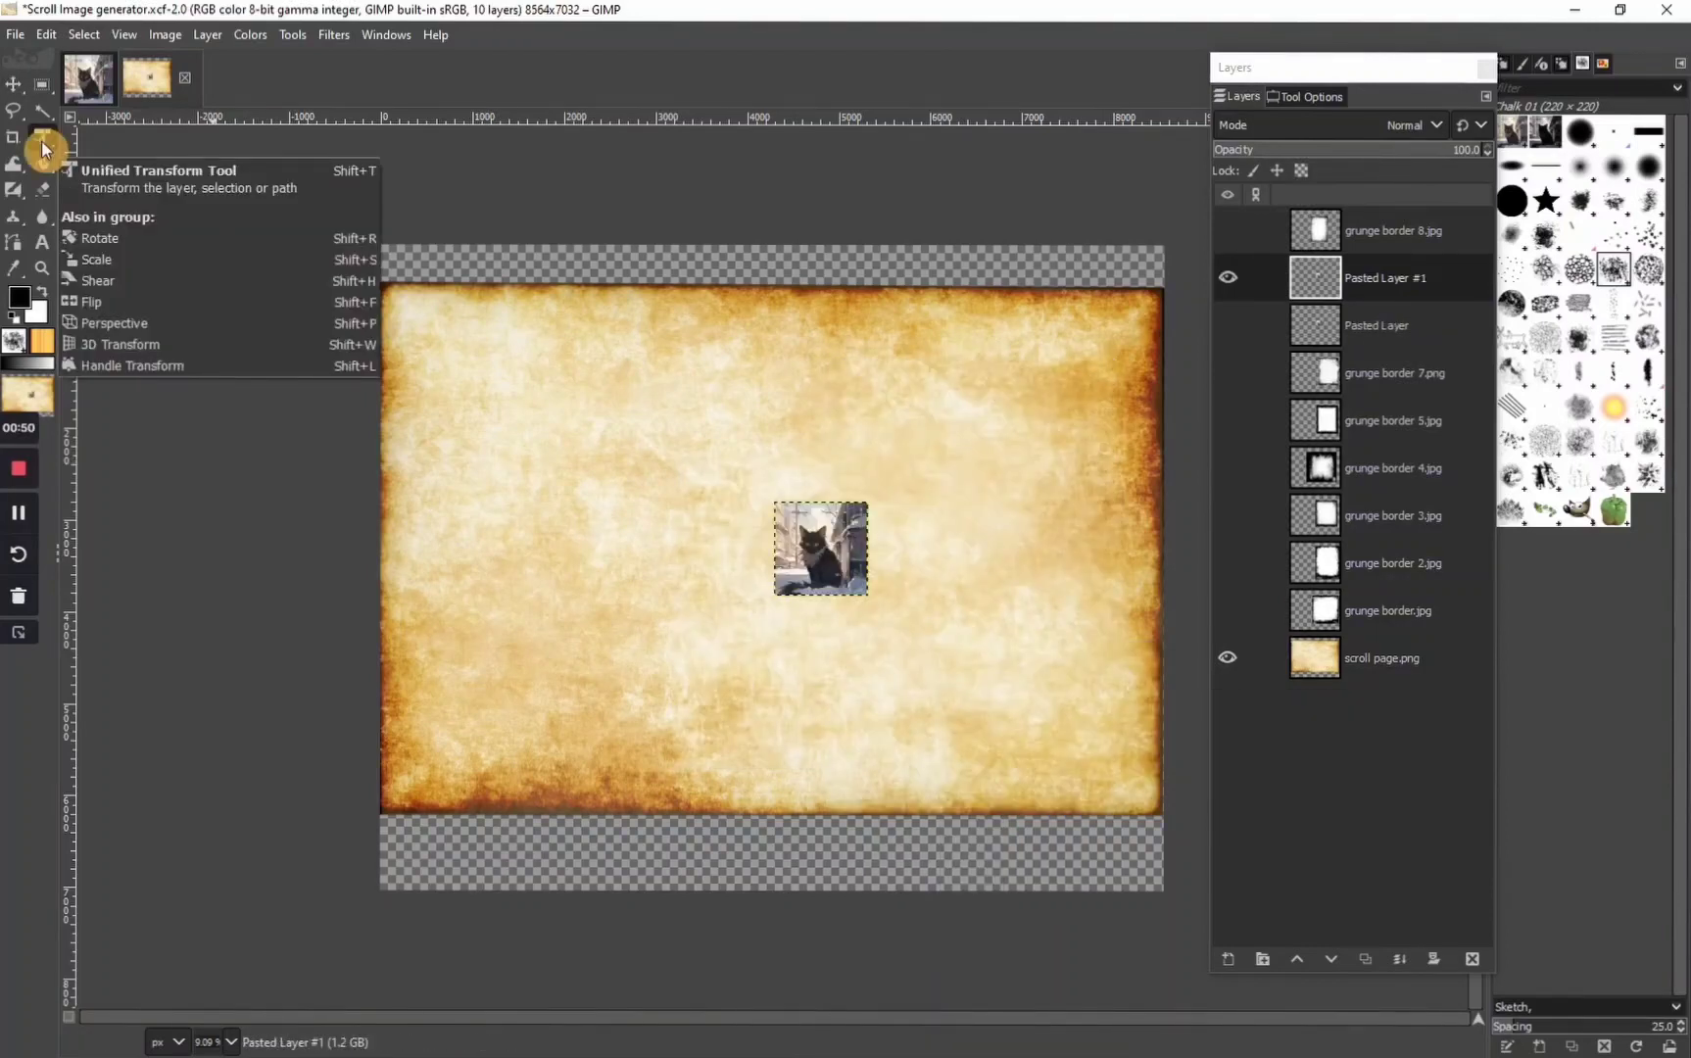
Enlarge the pasted cat layer with the Unified Transform tool and centre it on the parchment, nearly filling its height
left_click(43, 149)
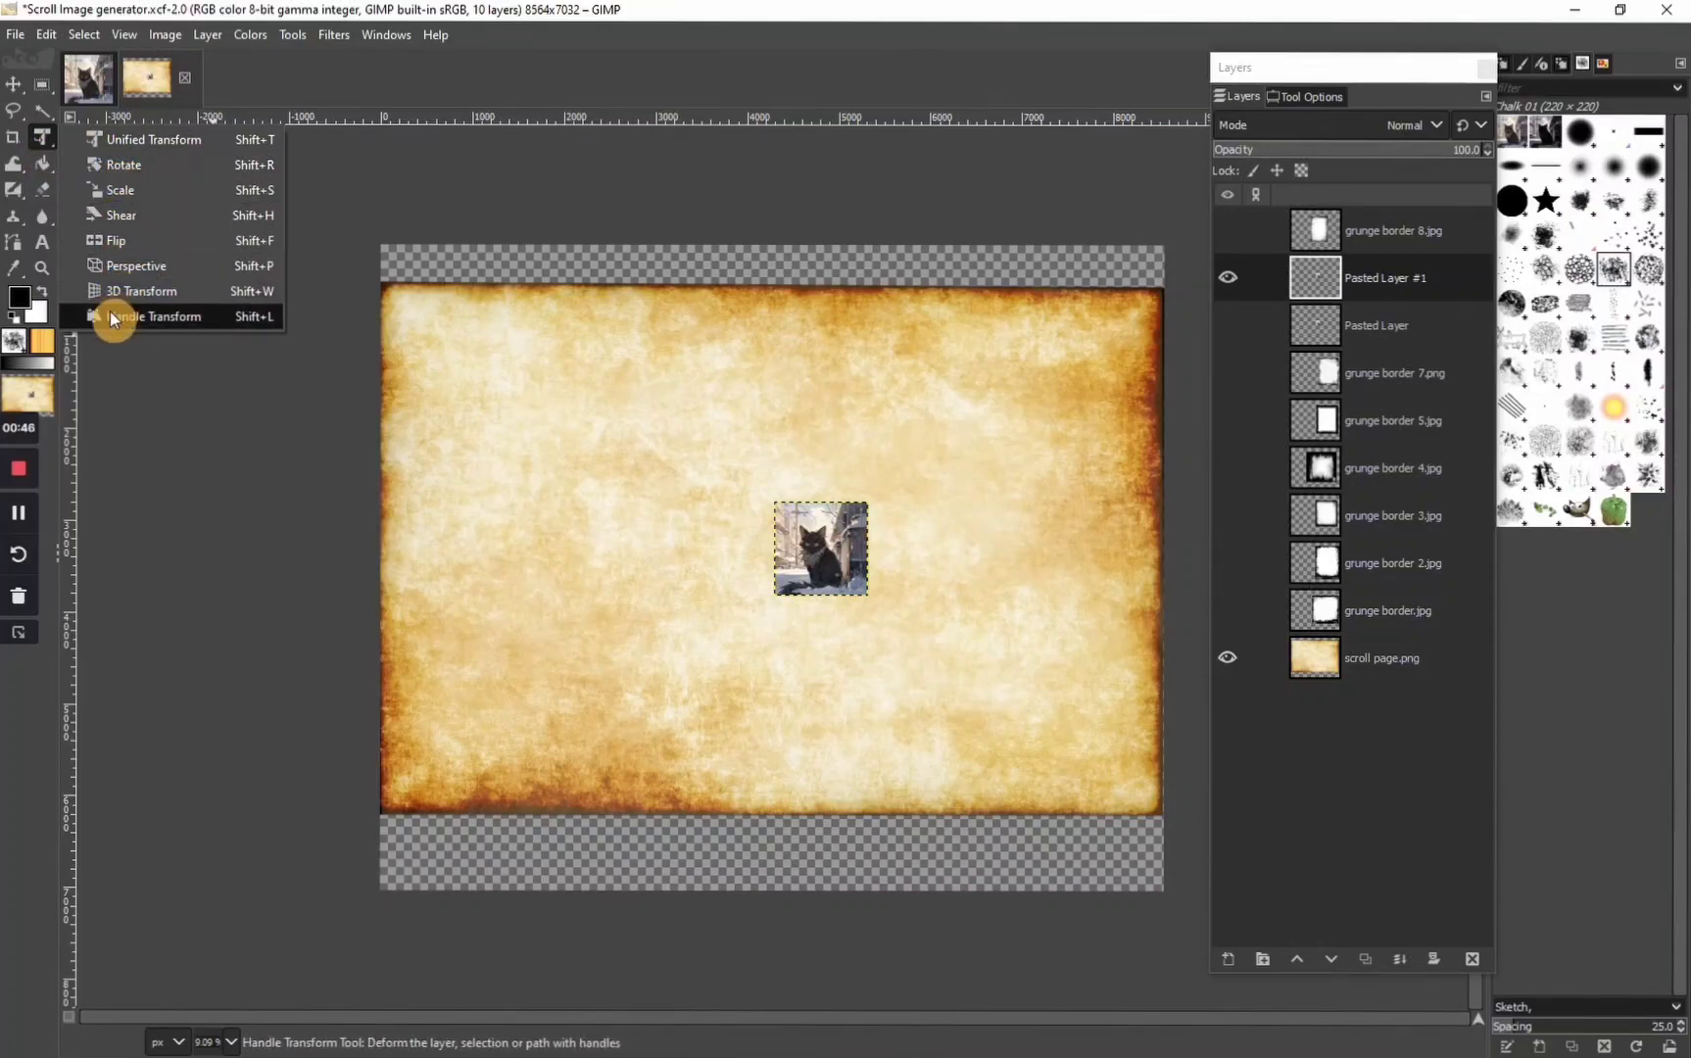
left_click(42, 137)
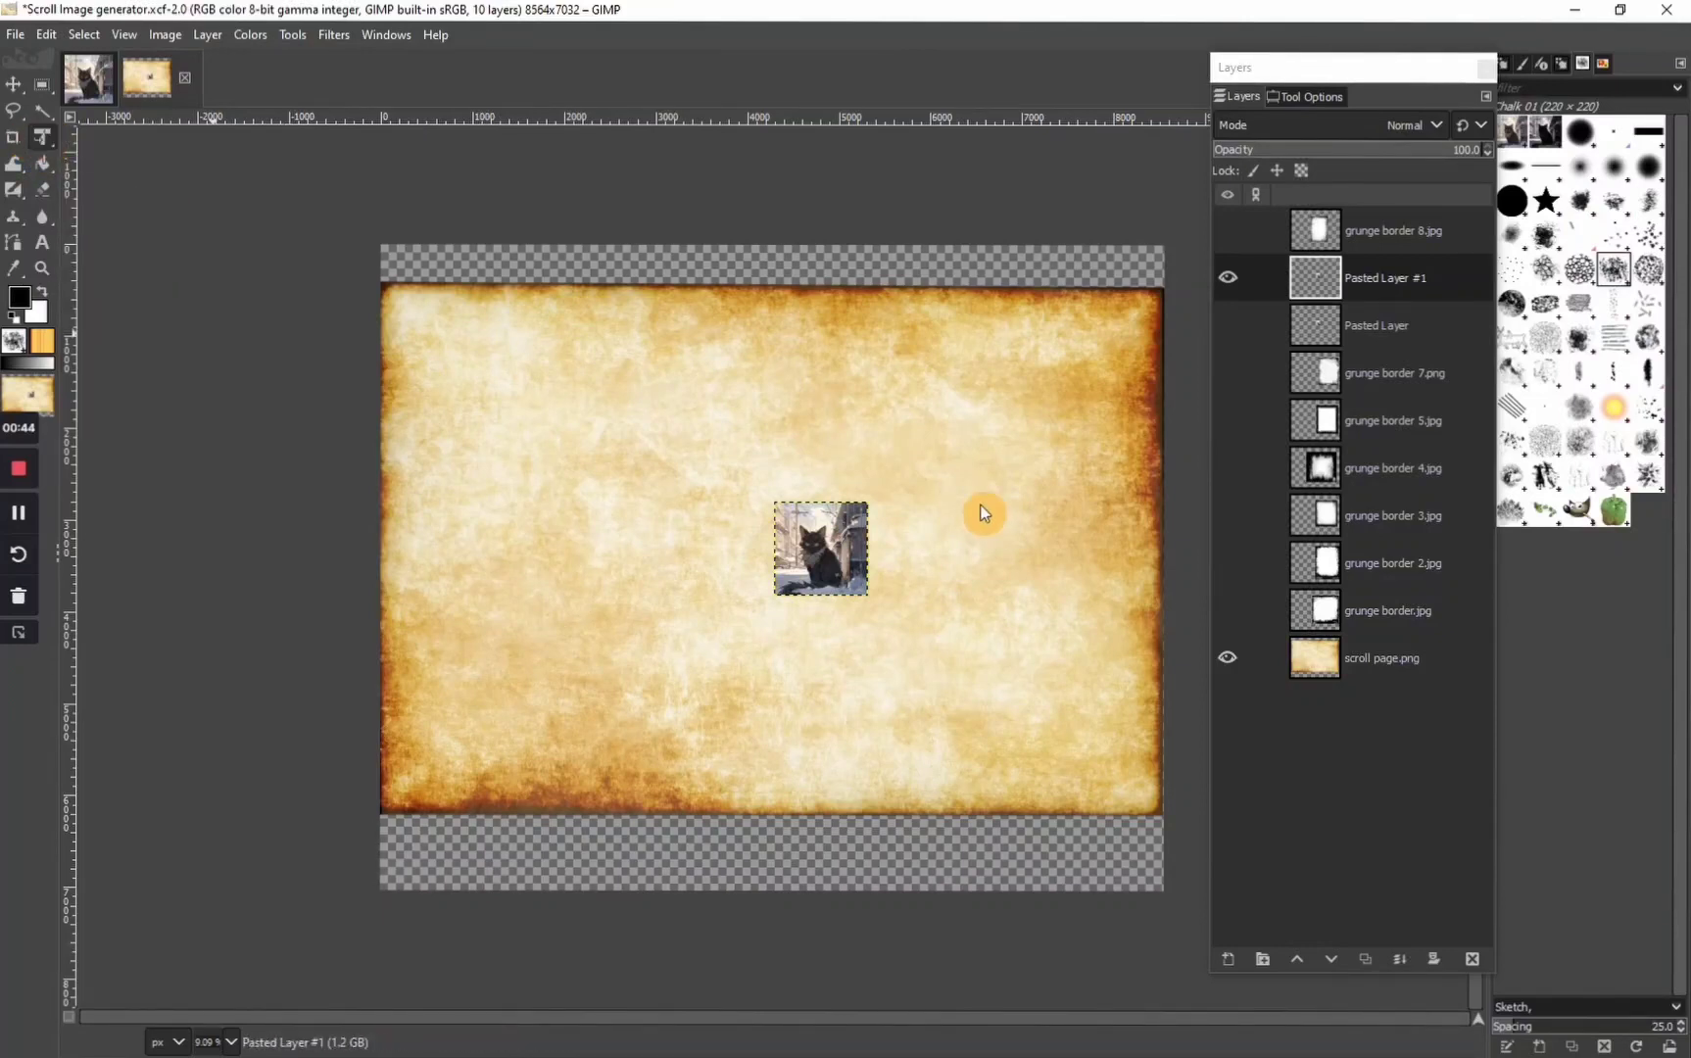
left_click(797, 512)
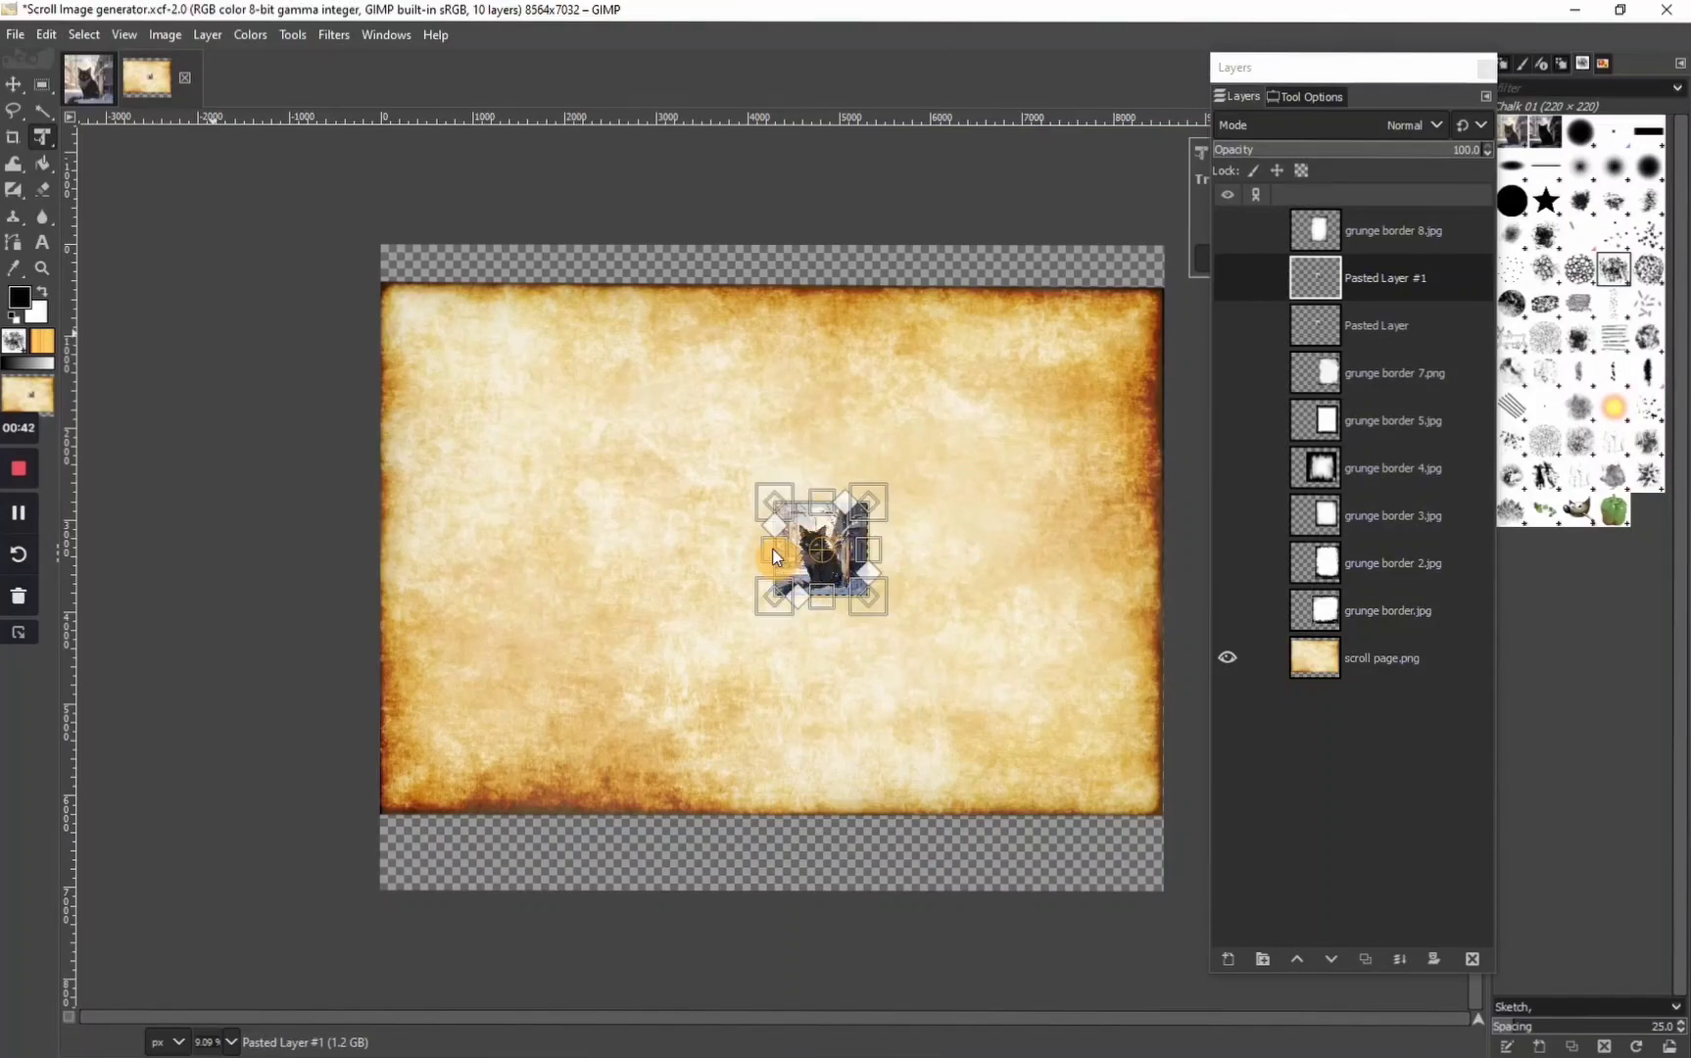
left_click_drag(774, 561, 635, 602)
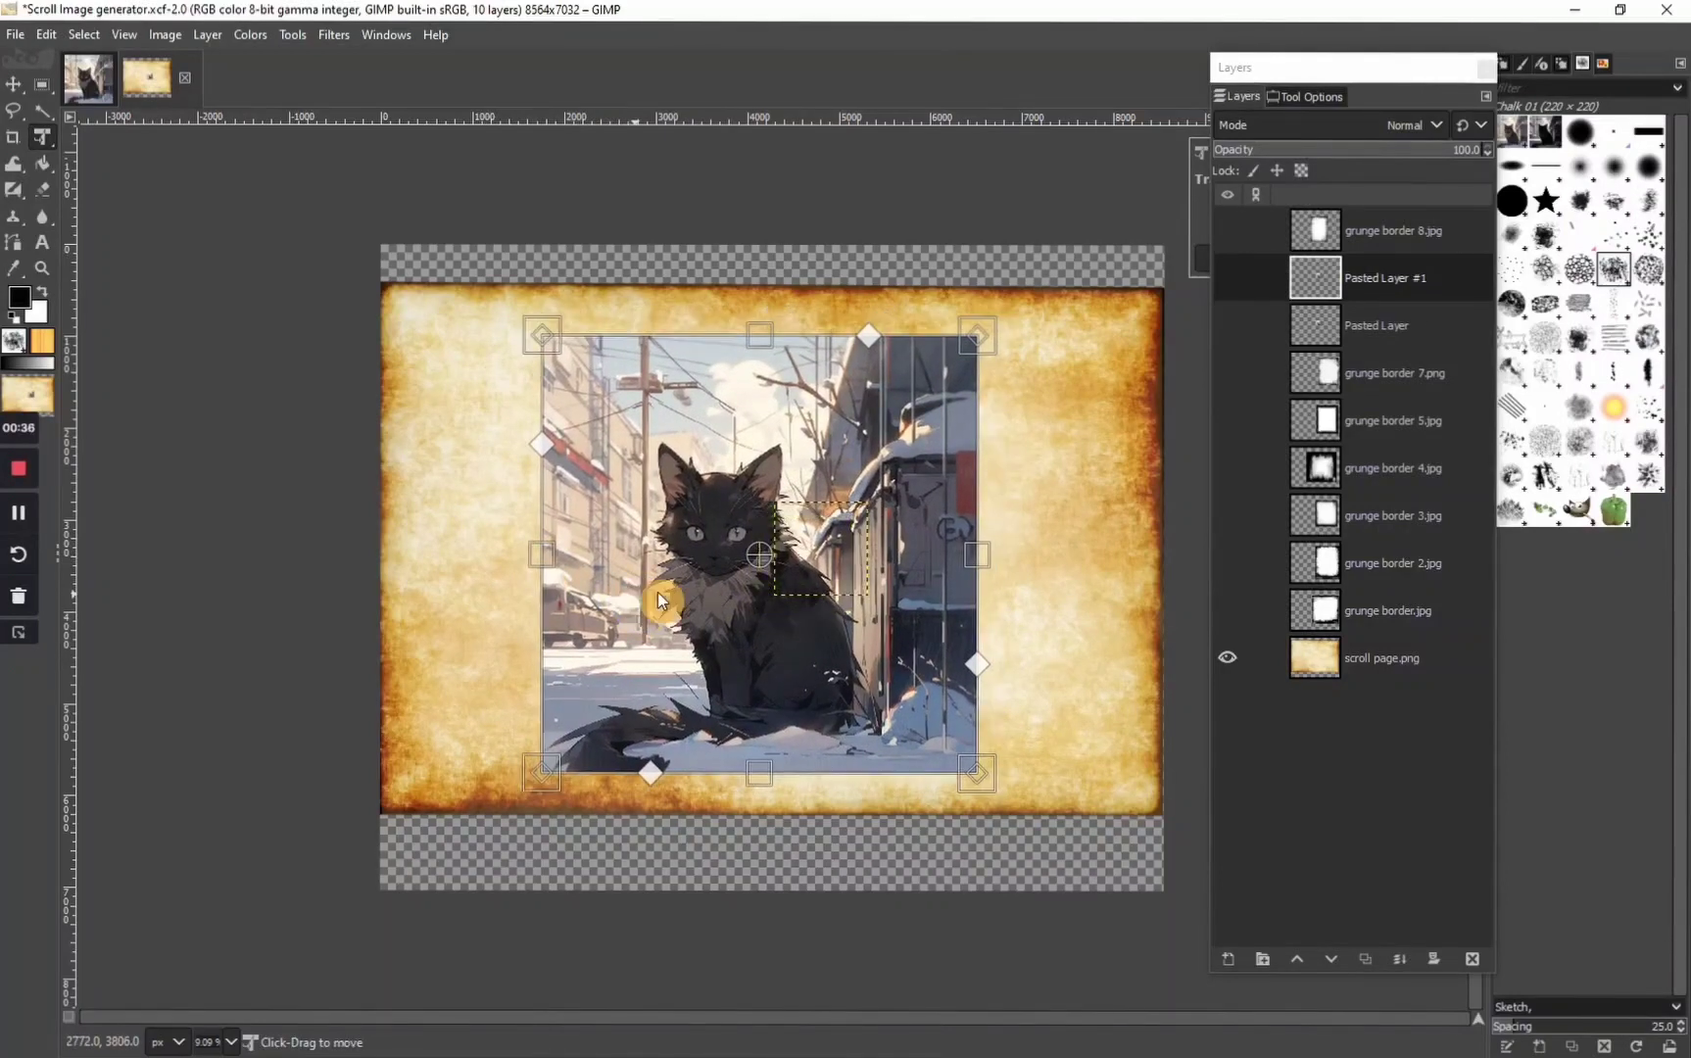
key("Return")
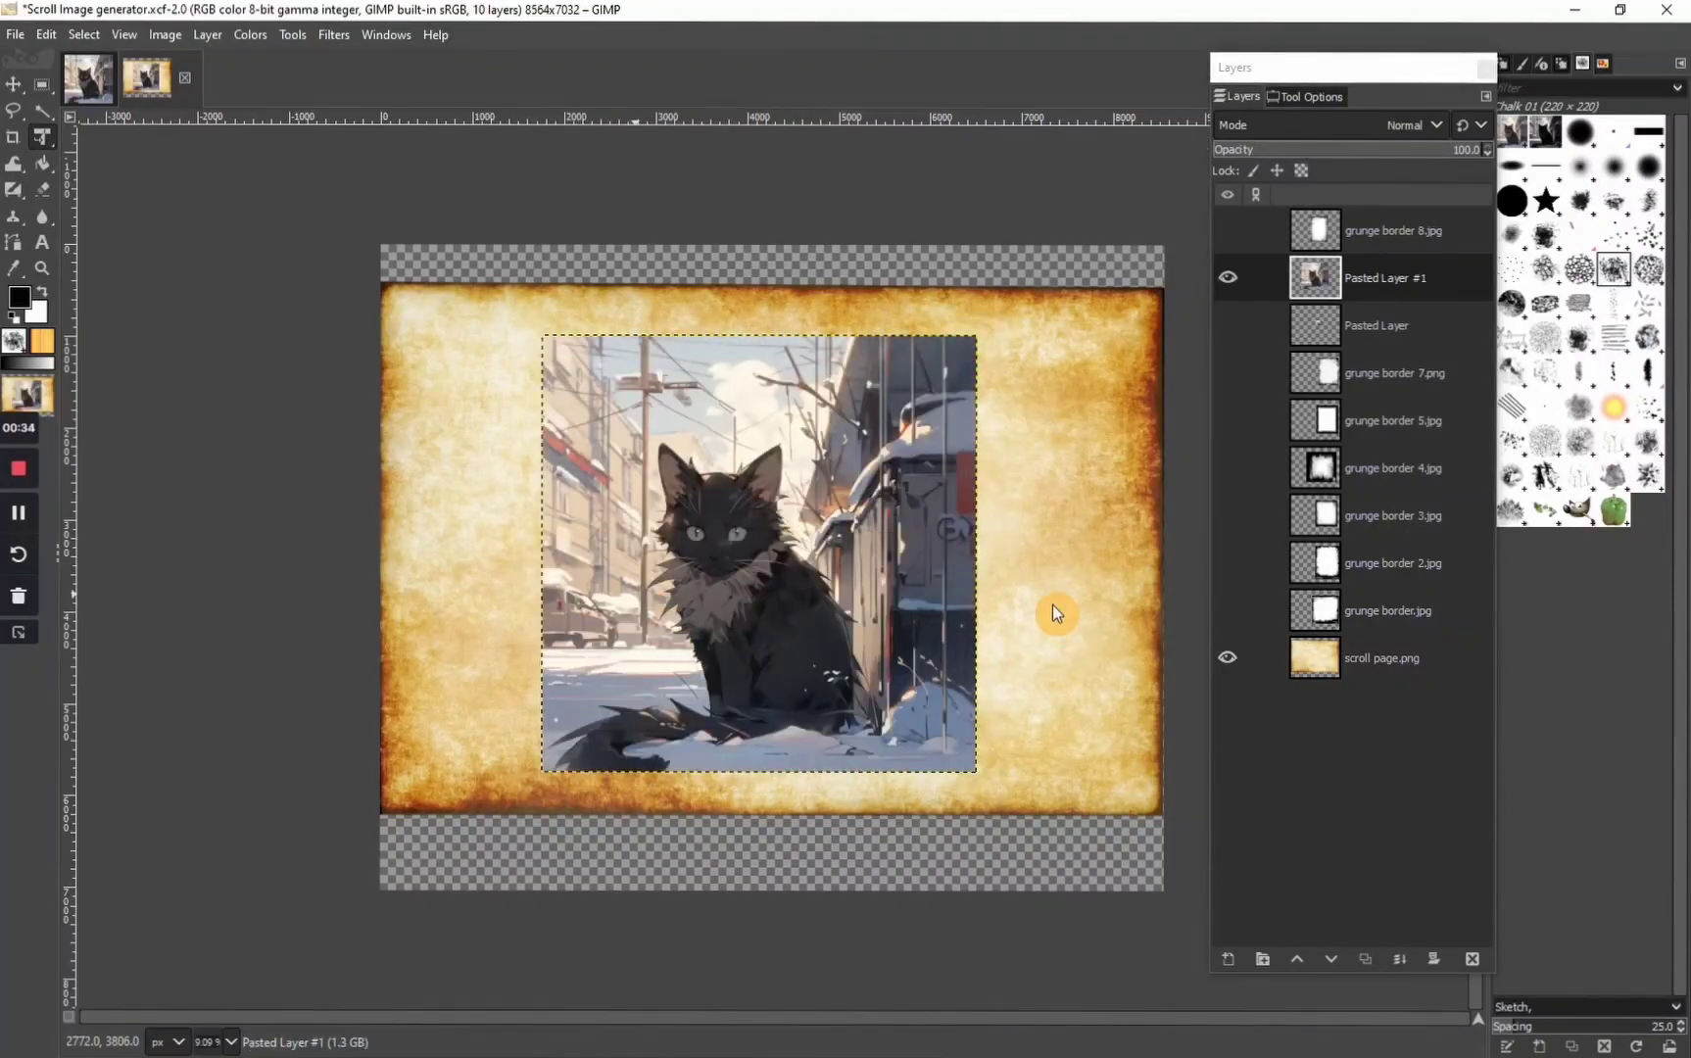
Try shearing the cat layer and distorting its lower-right corner in perspective, undoing each of these adjustments
left_click(592, 422)
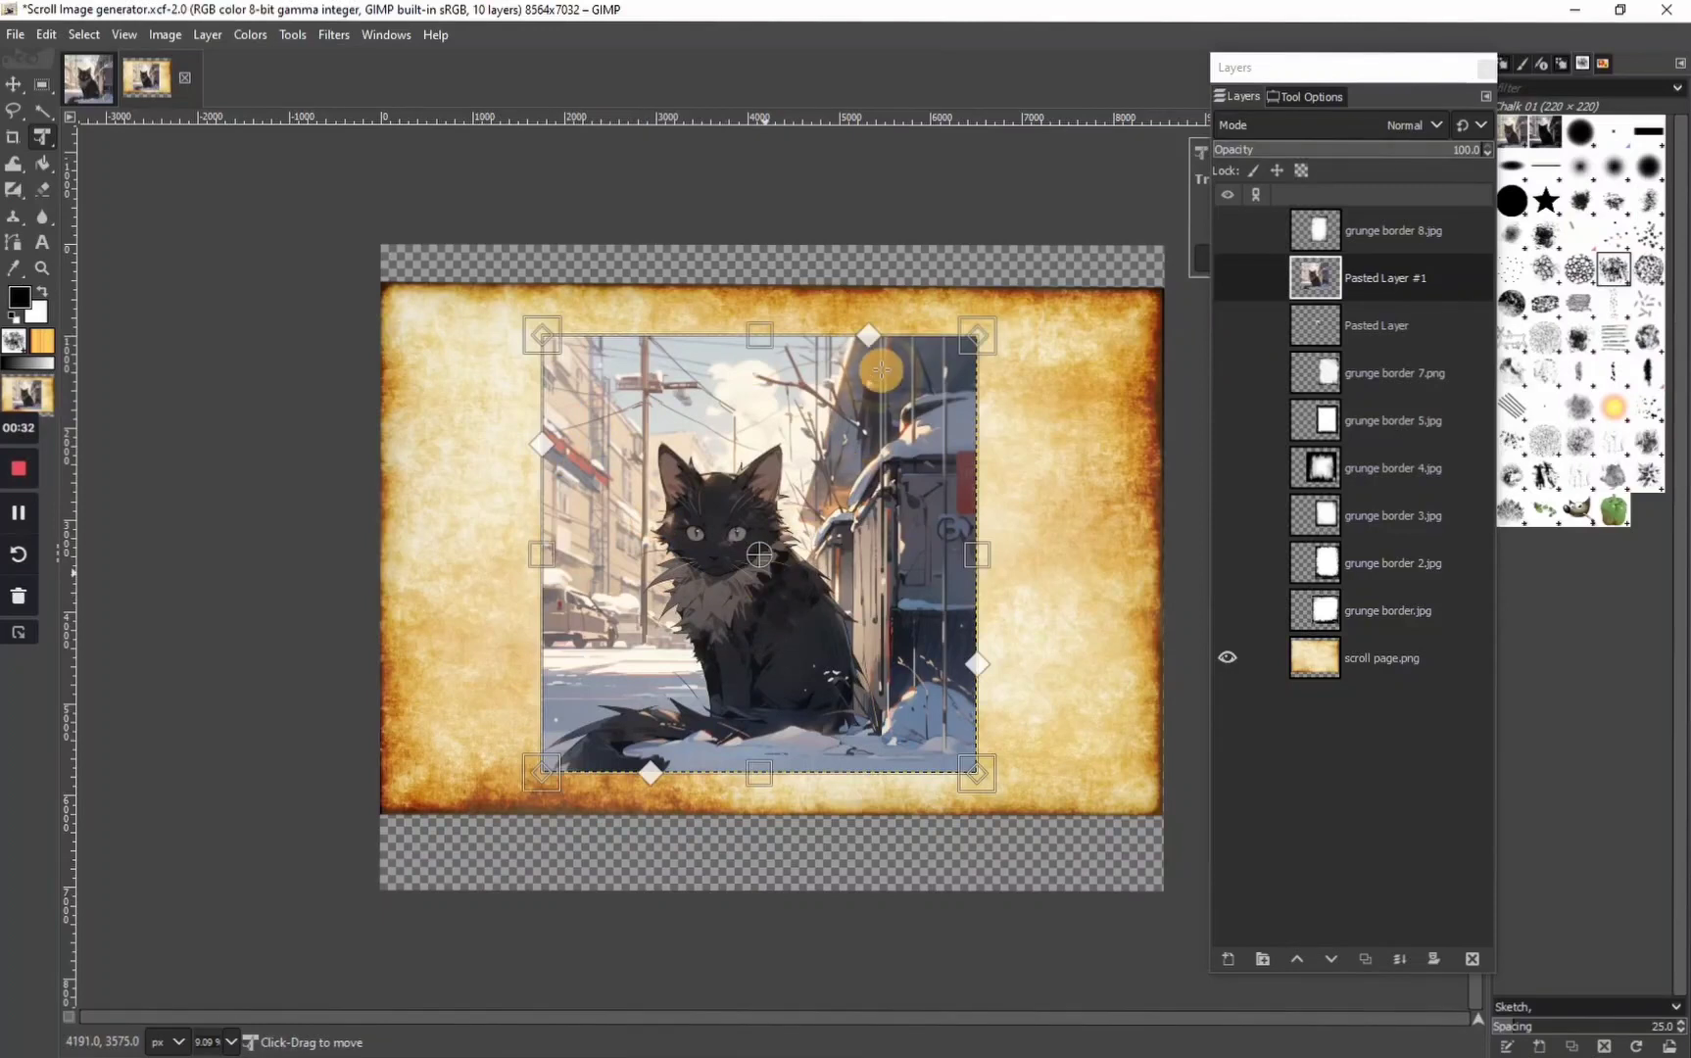
left_click_drag(866, 337, 877, 389)
mouse_move(976, 663)
left_mouse_down()
mouse_move(965, 604)
mouse_move(977, 676)
left_mouse_up()
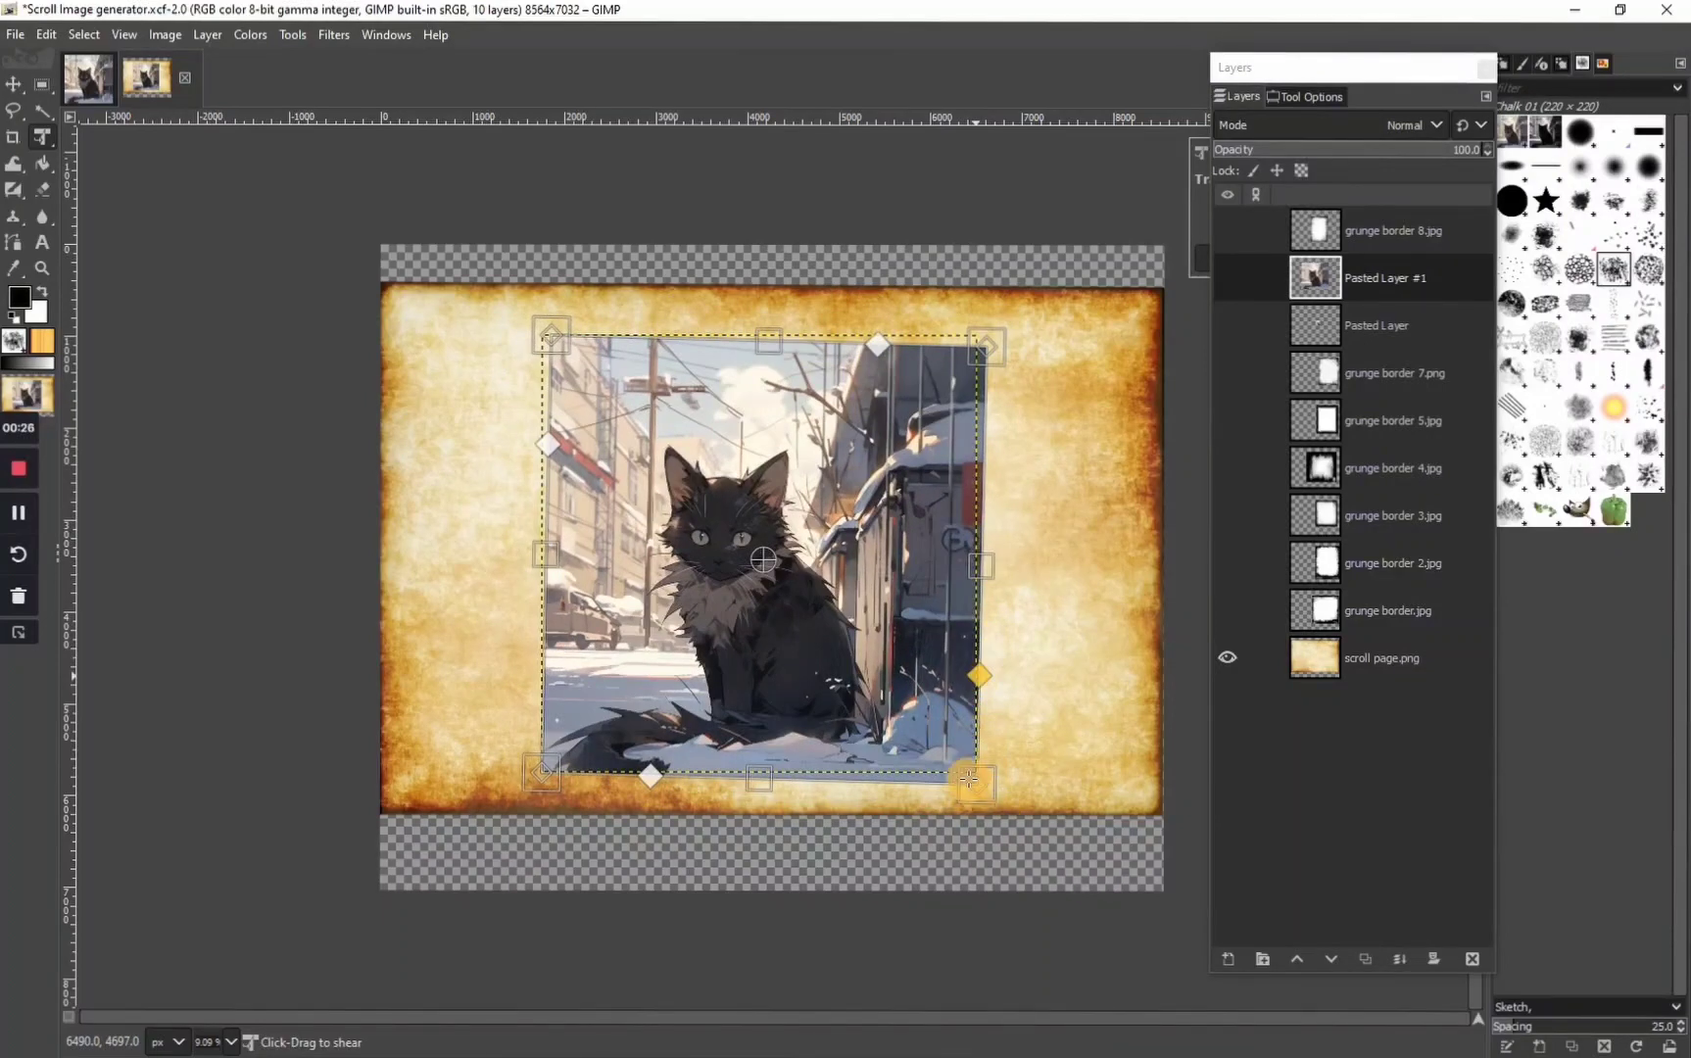
left_click_drag(978, 783, 963, 717)
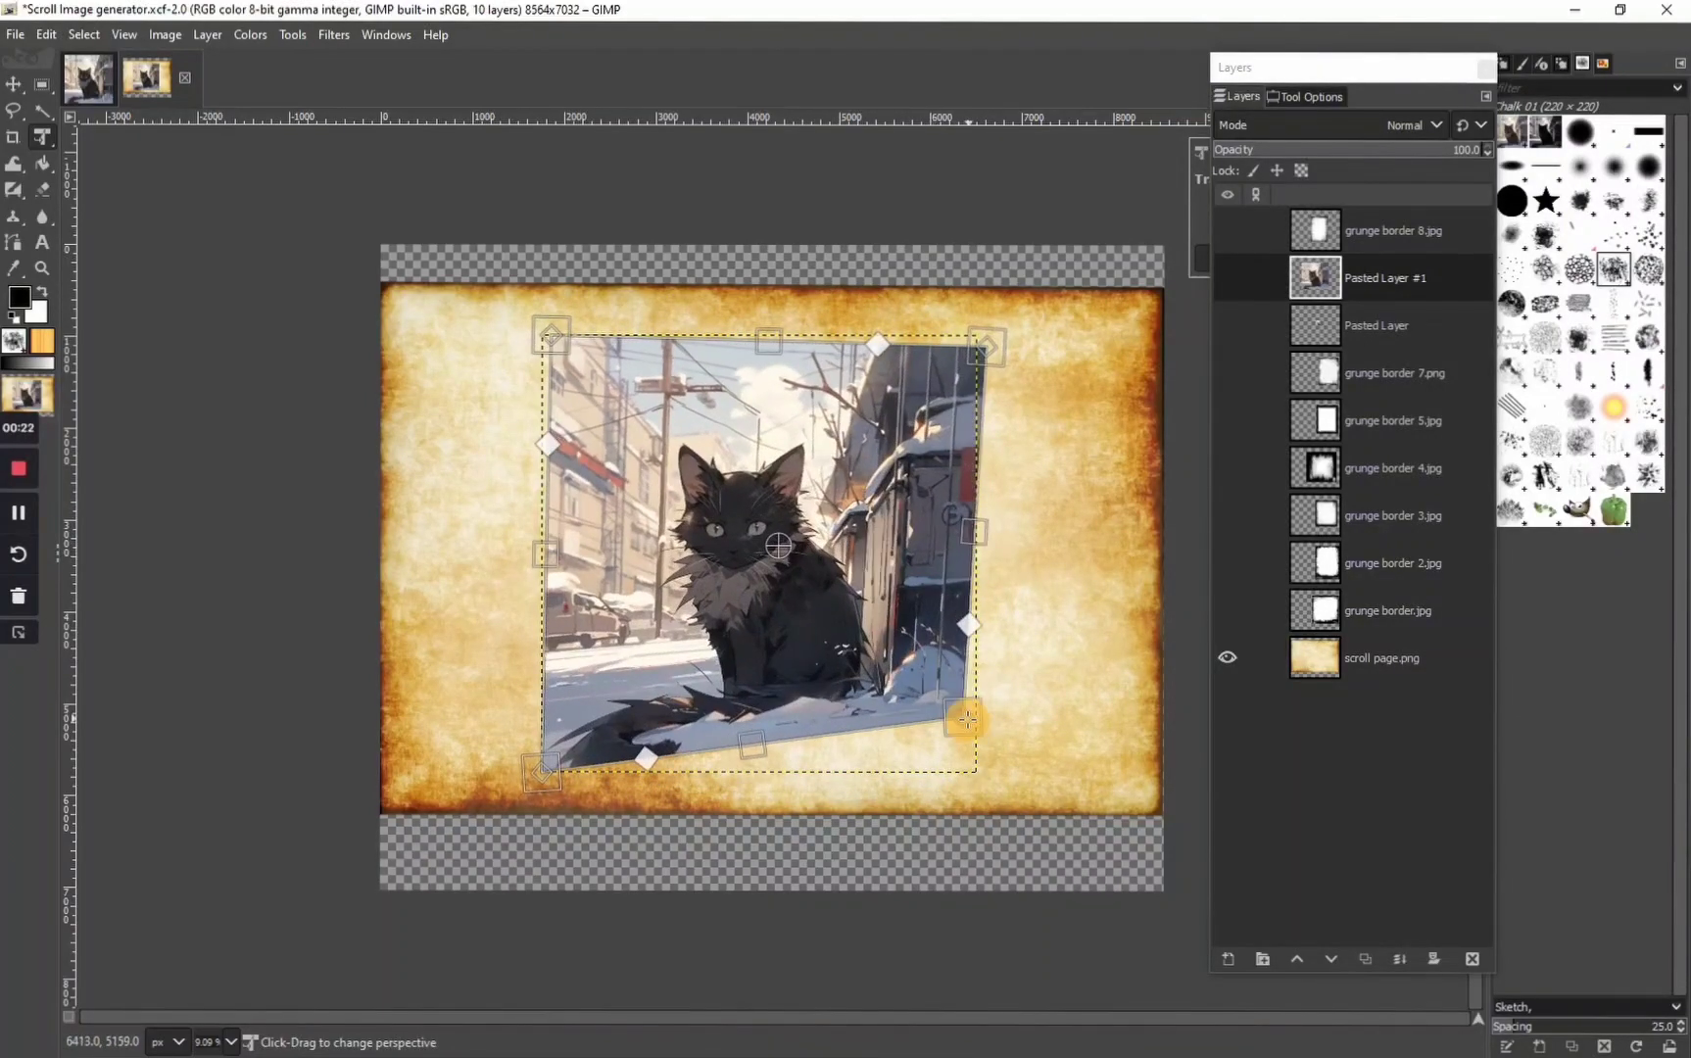
key("ctrl+z")
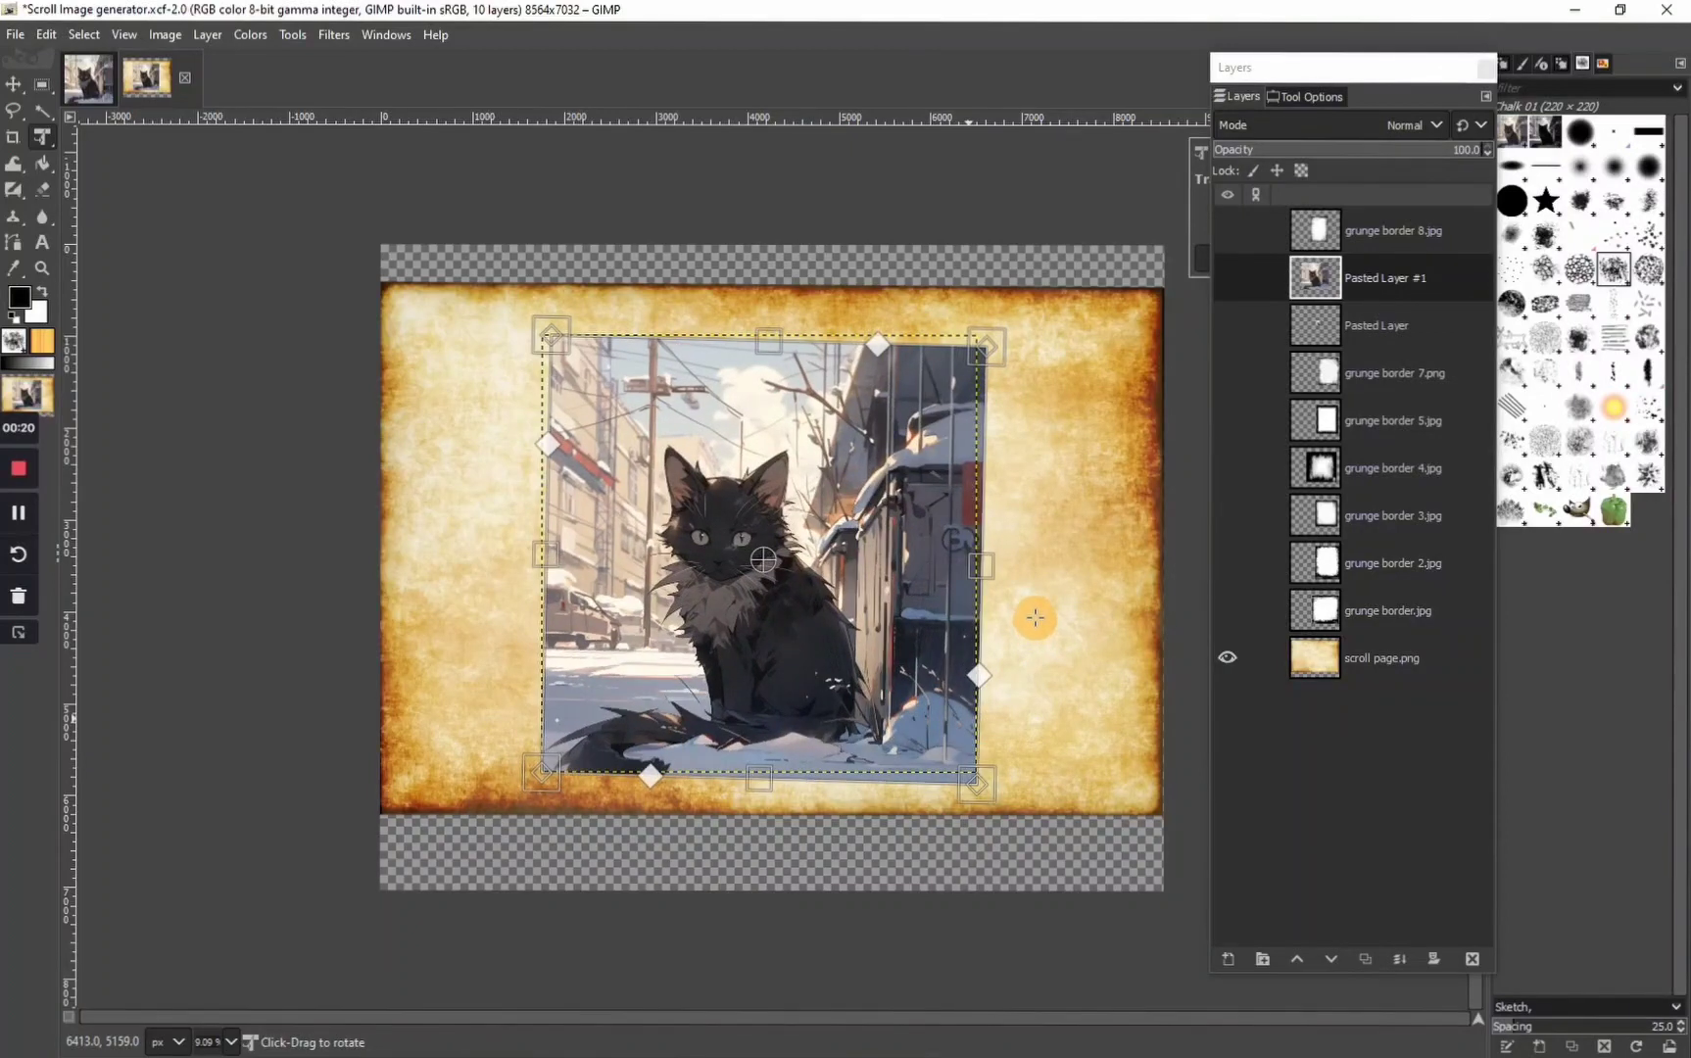
key("ctrl+z")
key("ctrl+z")
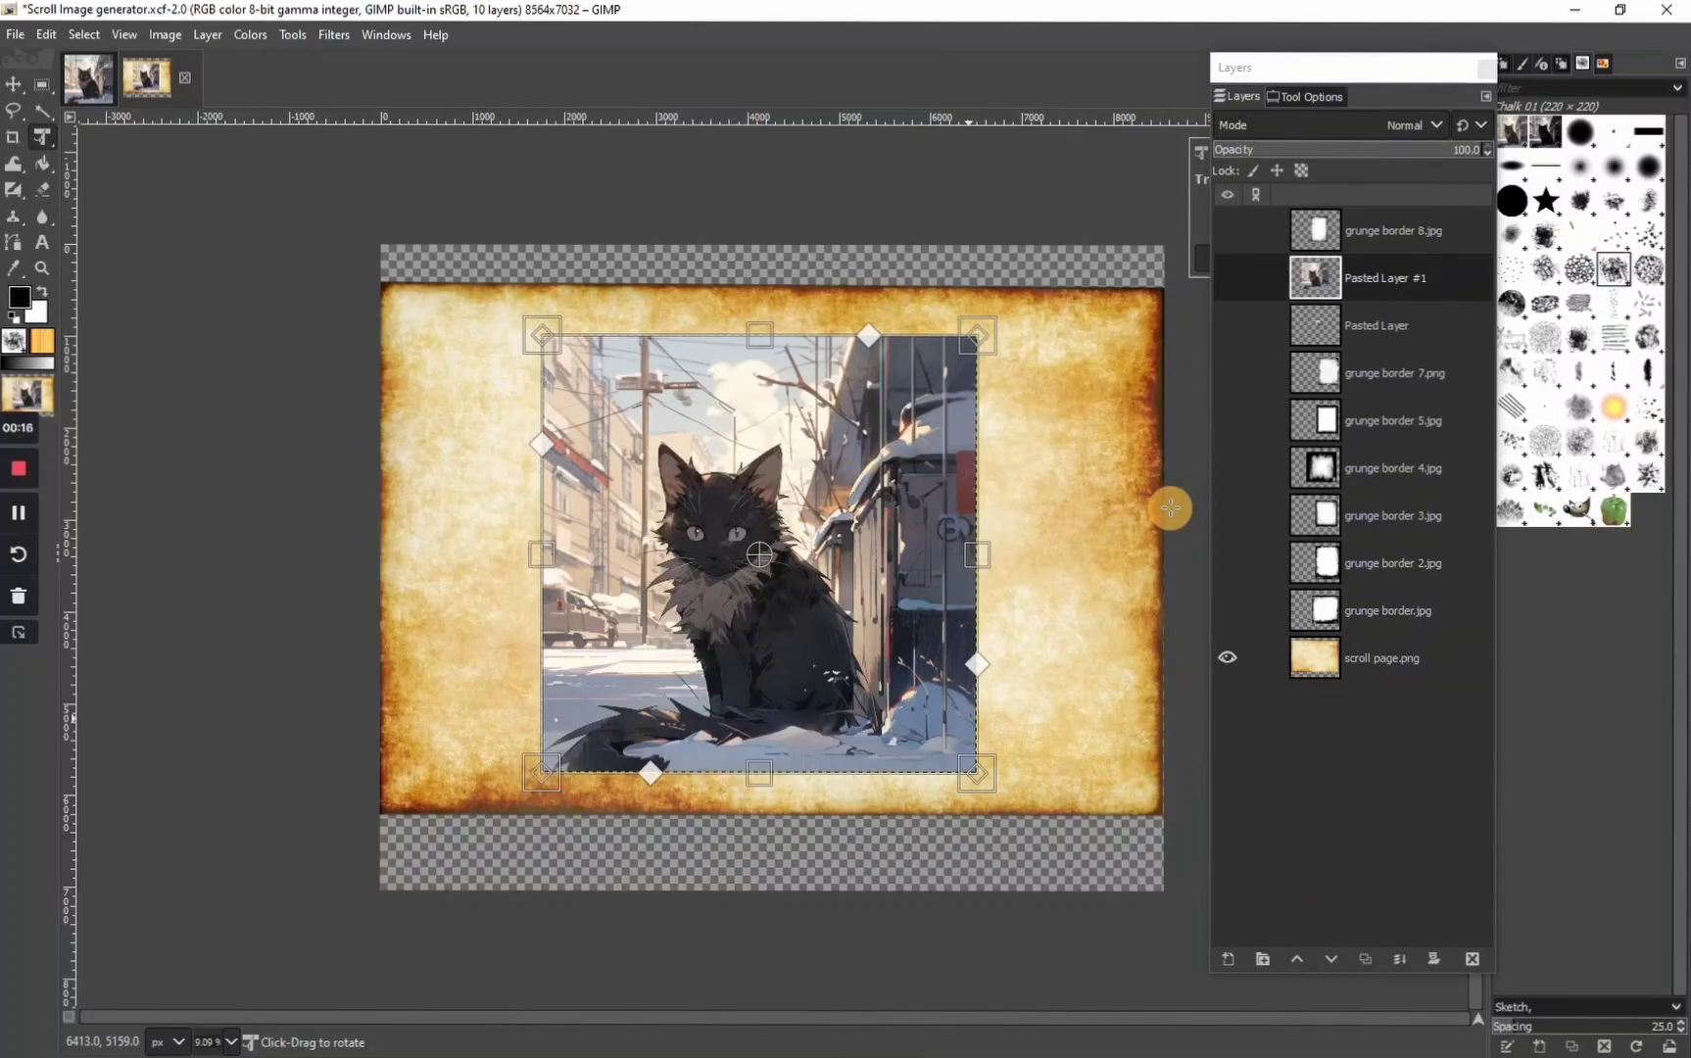
Compare the grunge border layers by toggling their visibility, leaving grunge border 8.jpg shown over the cat image
left_click(47, 35)
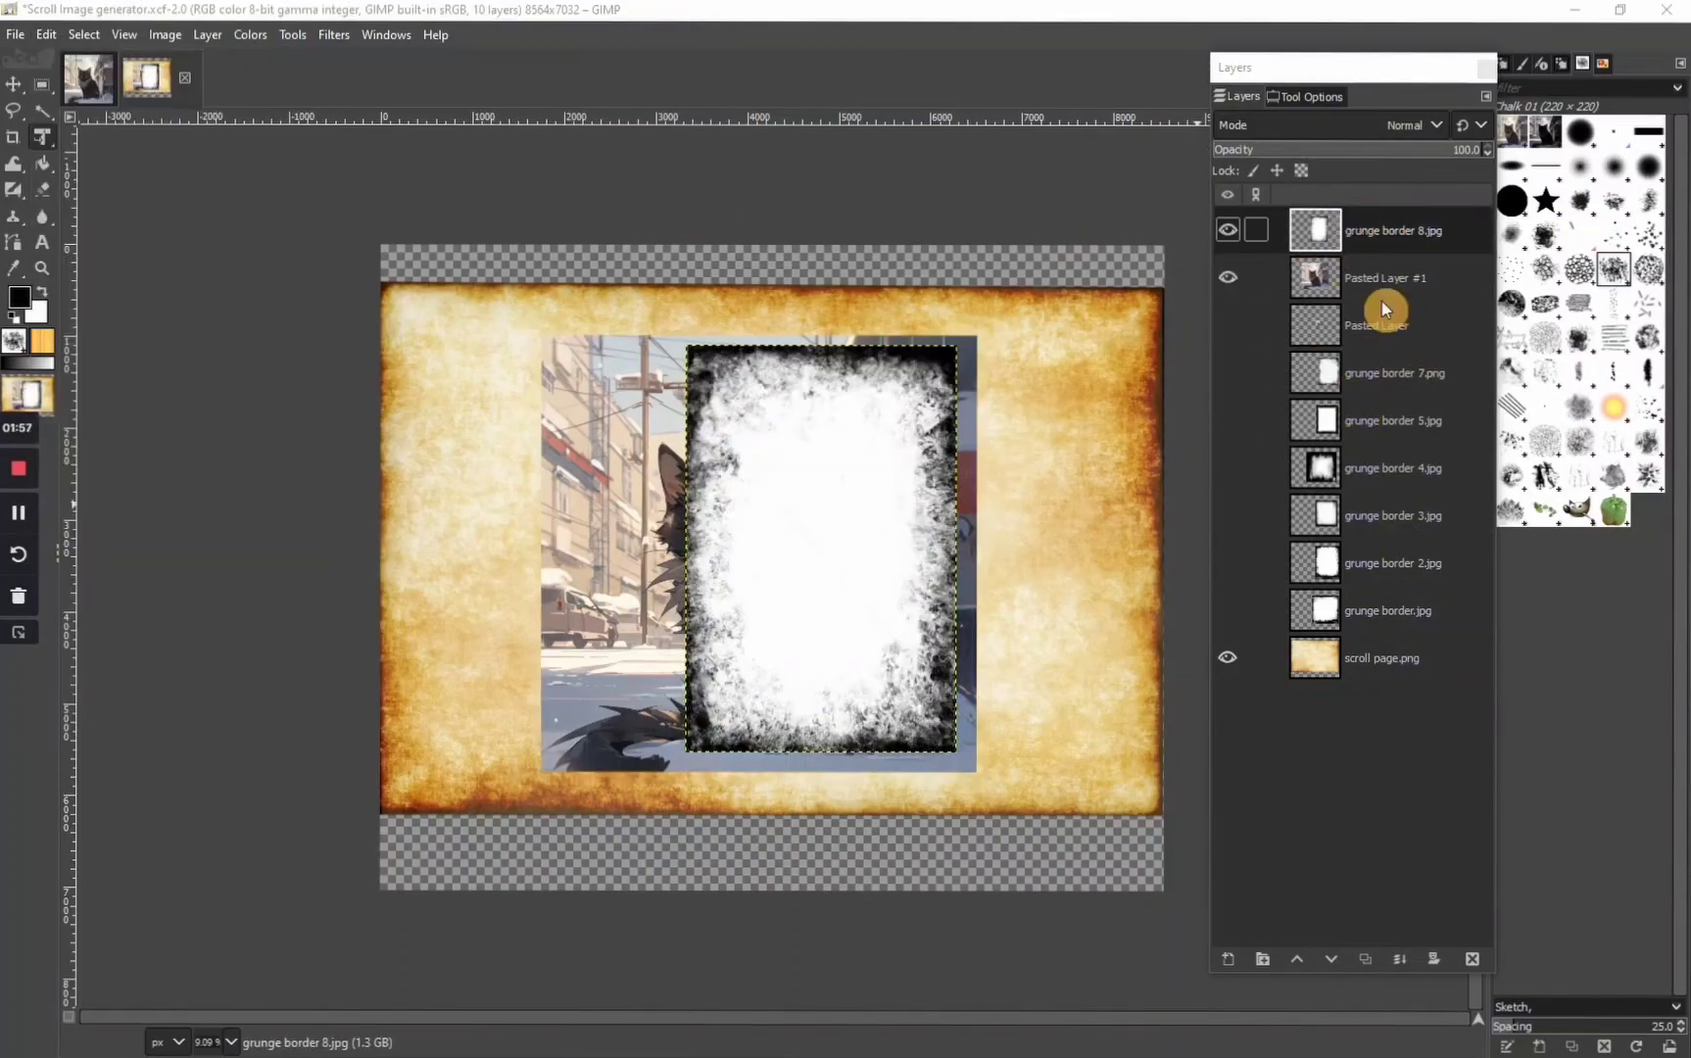
left_click(1227, 229)
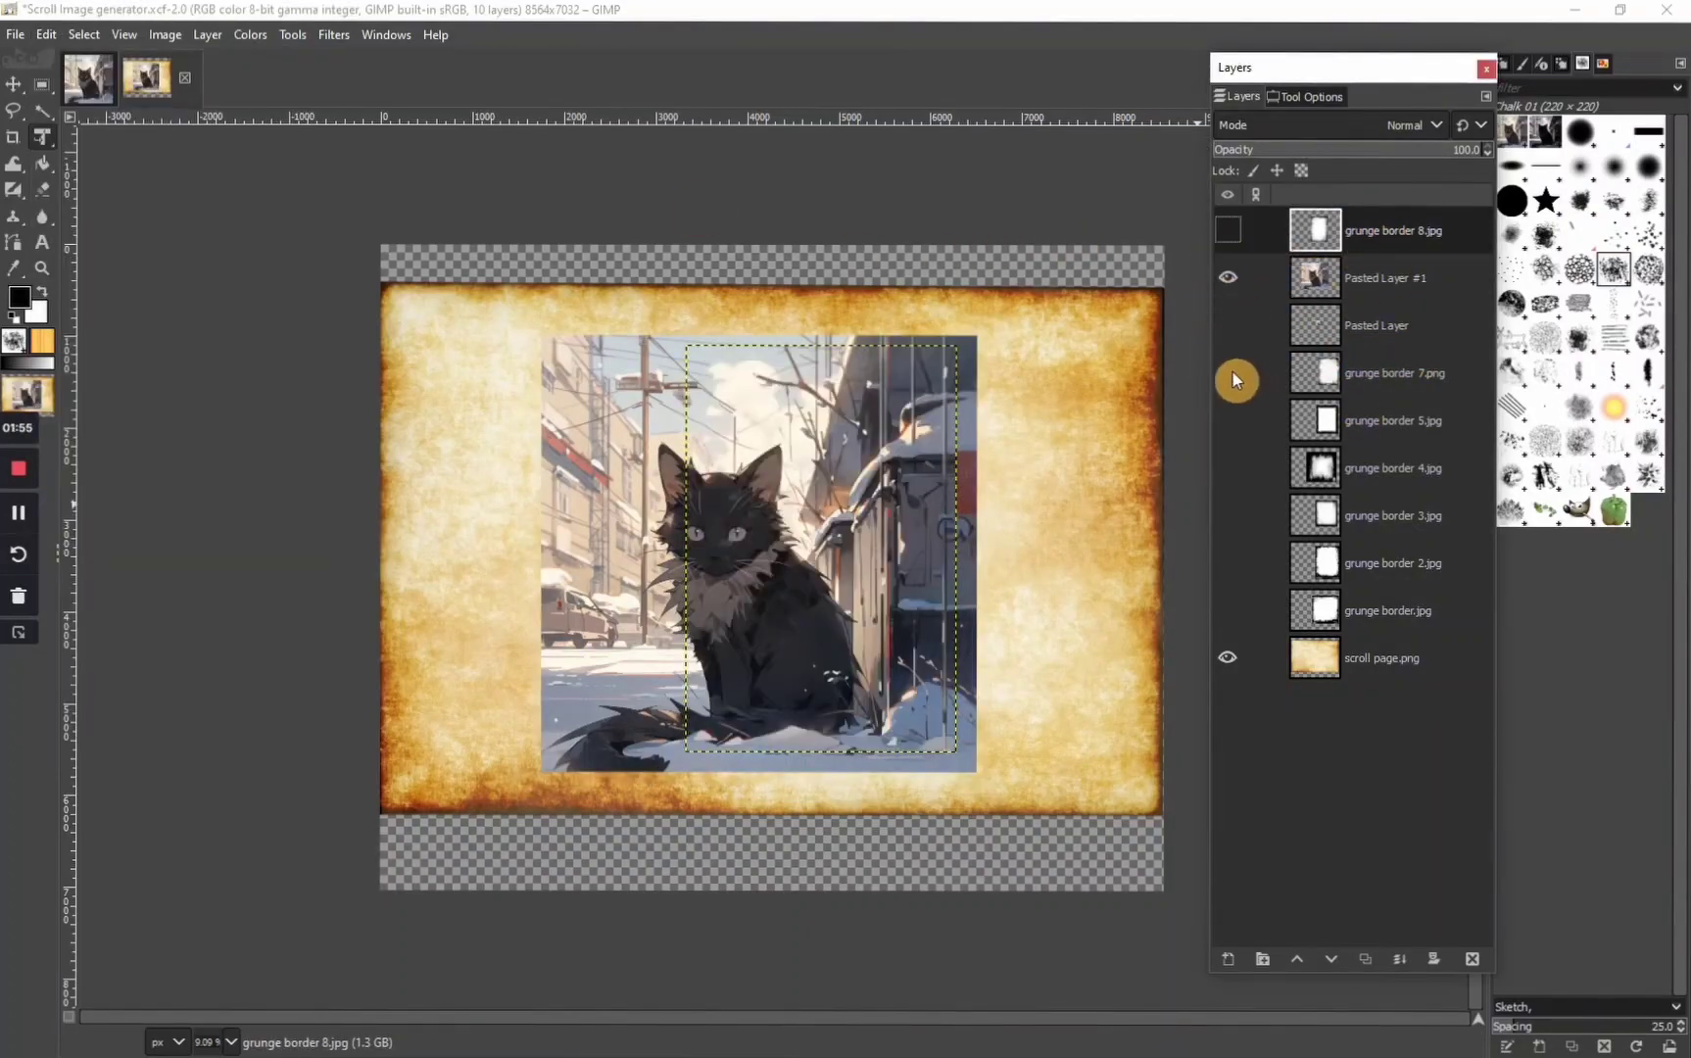
left_click(1231, 373)
left_click(1231, 372)
left_click(1227, 229)
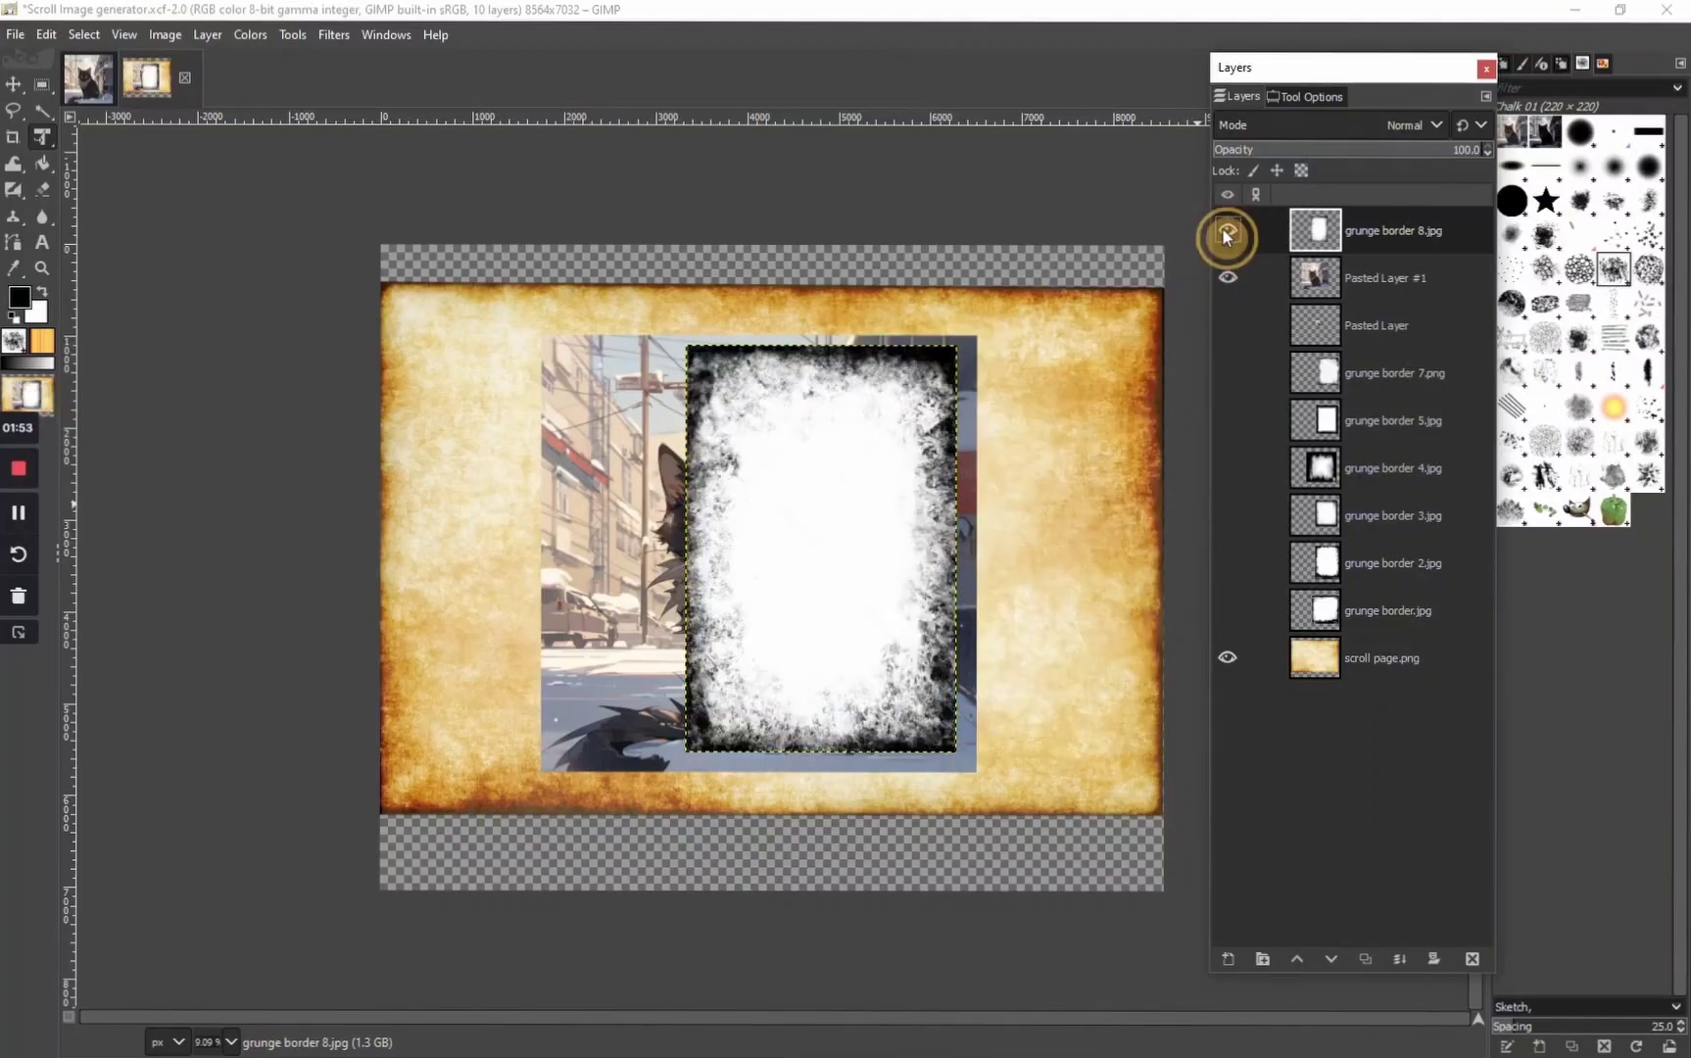
Move grunge border 8.jpg over the cat image, stretch its corners to cover the whole picture, and apply the transform
left_click_drag(801, 521, 748, 519)
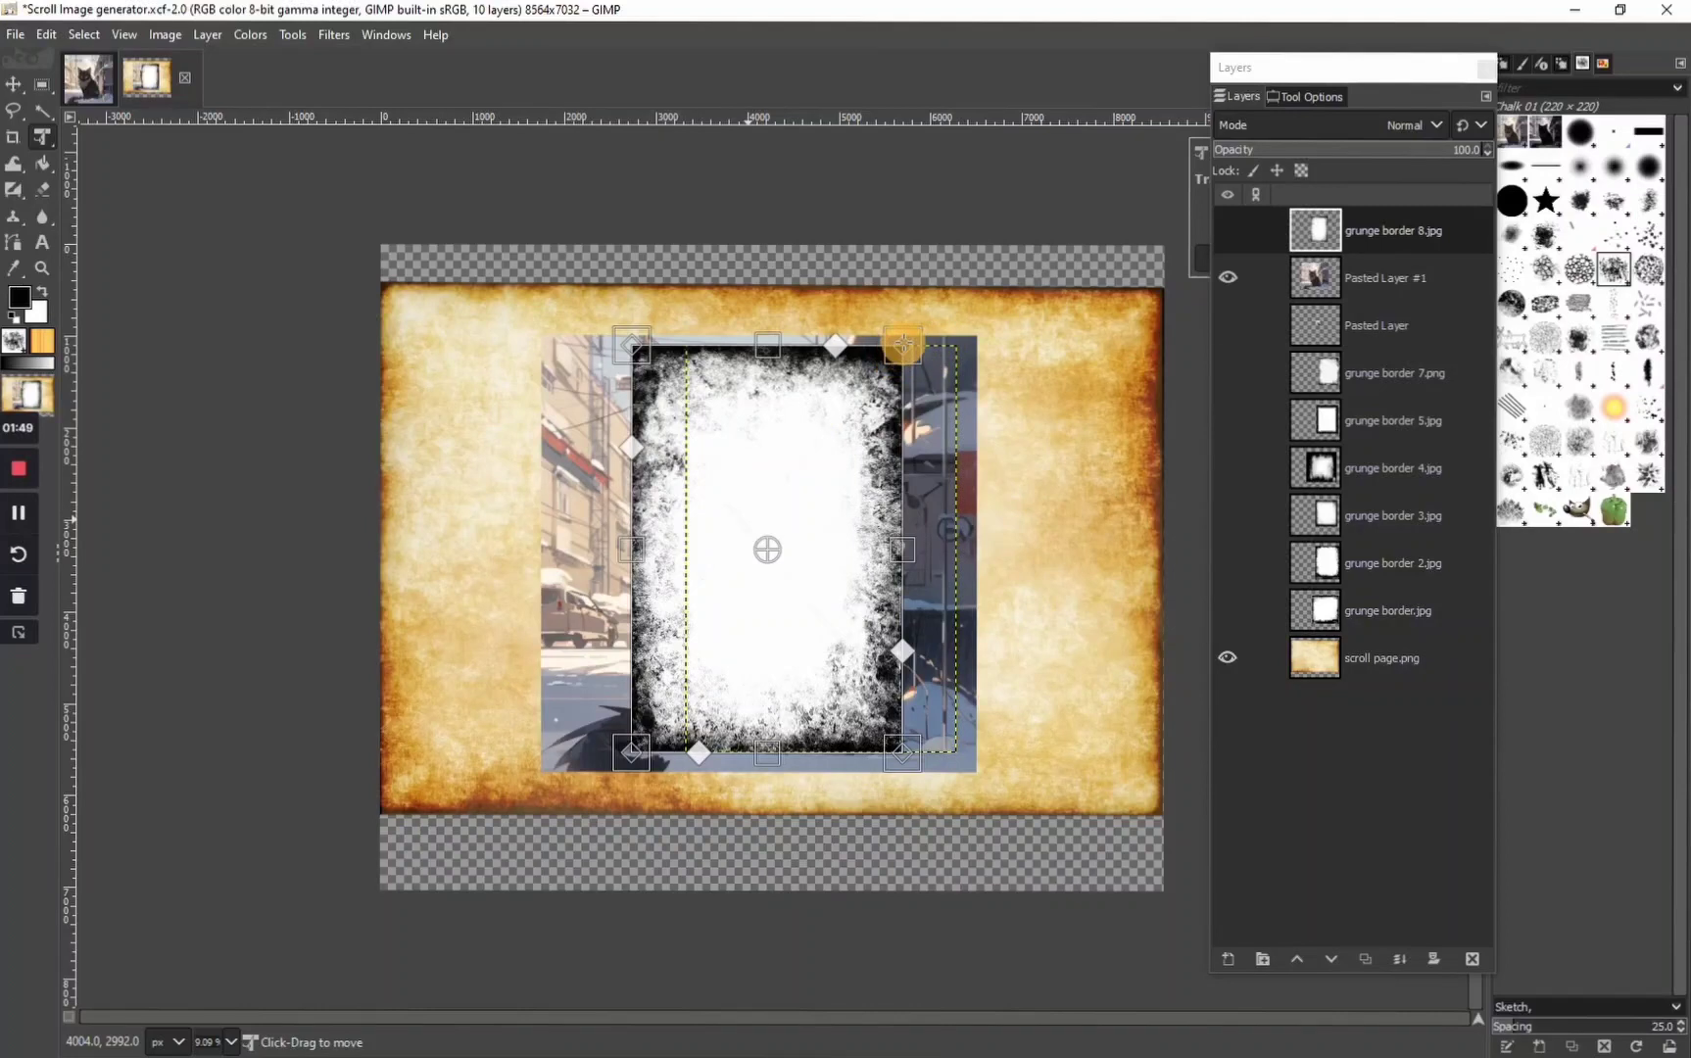
left_click_drag(901, 345, 981, 328)
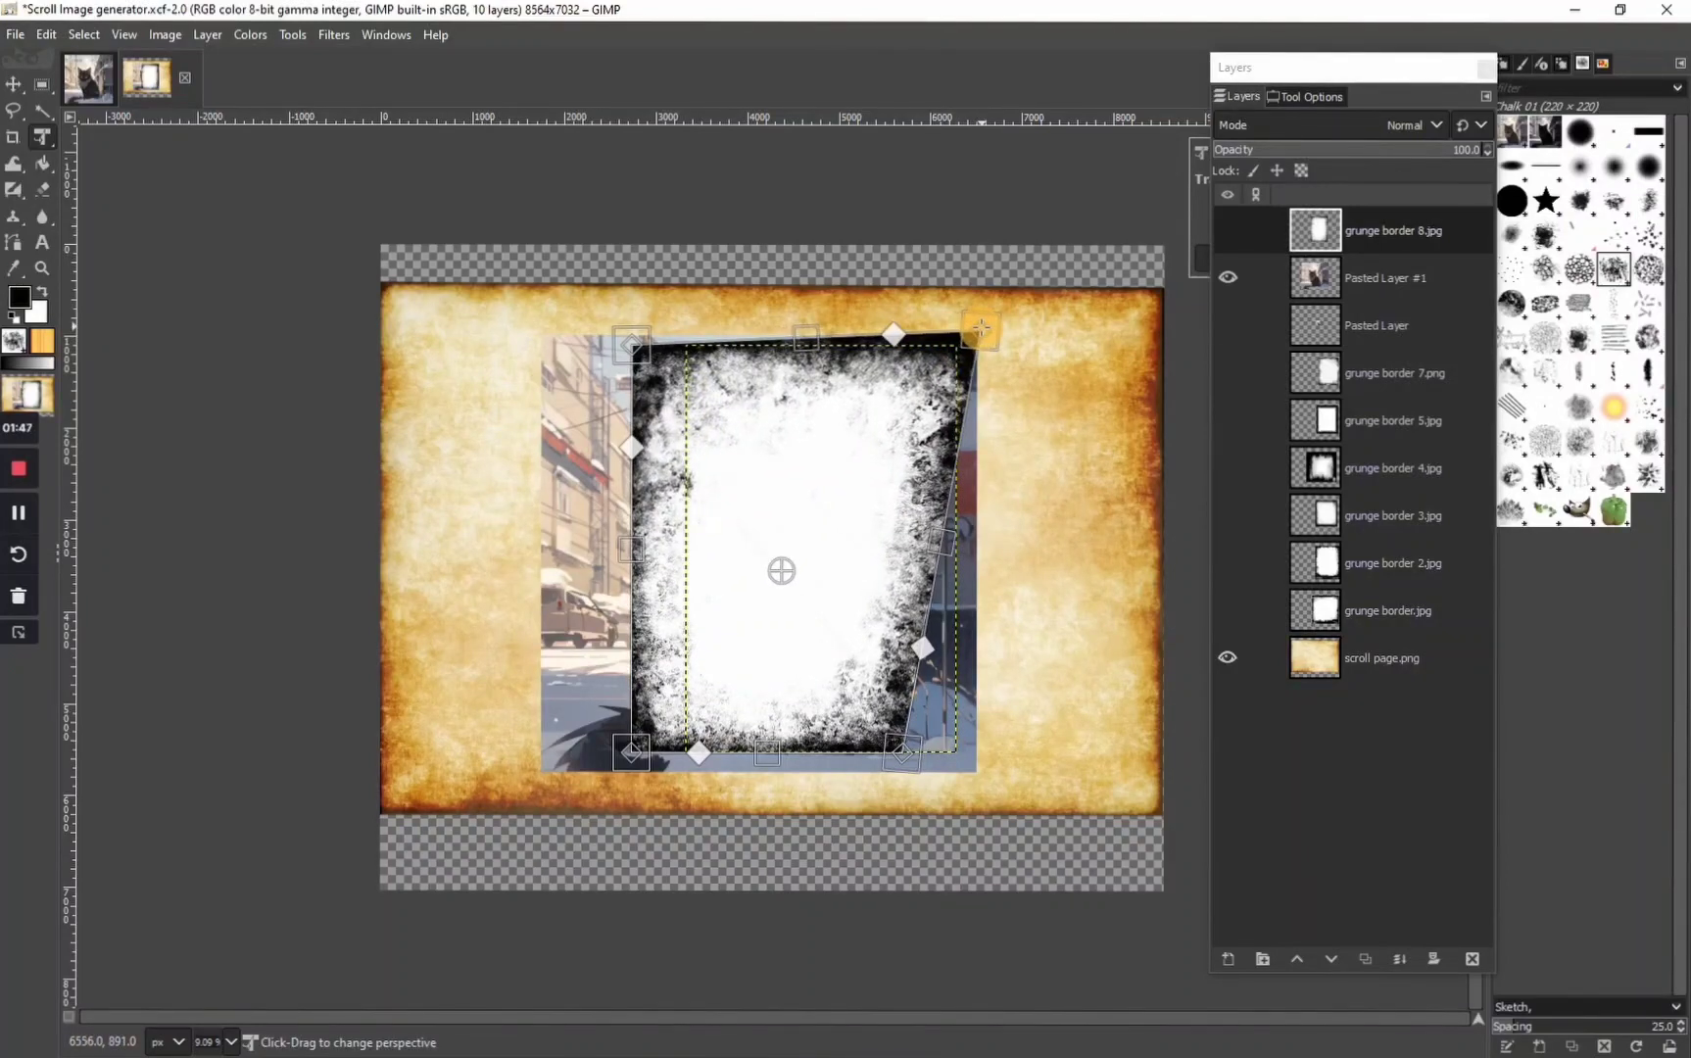
left_click_drag(907, 757, 978, 777)
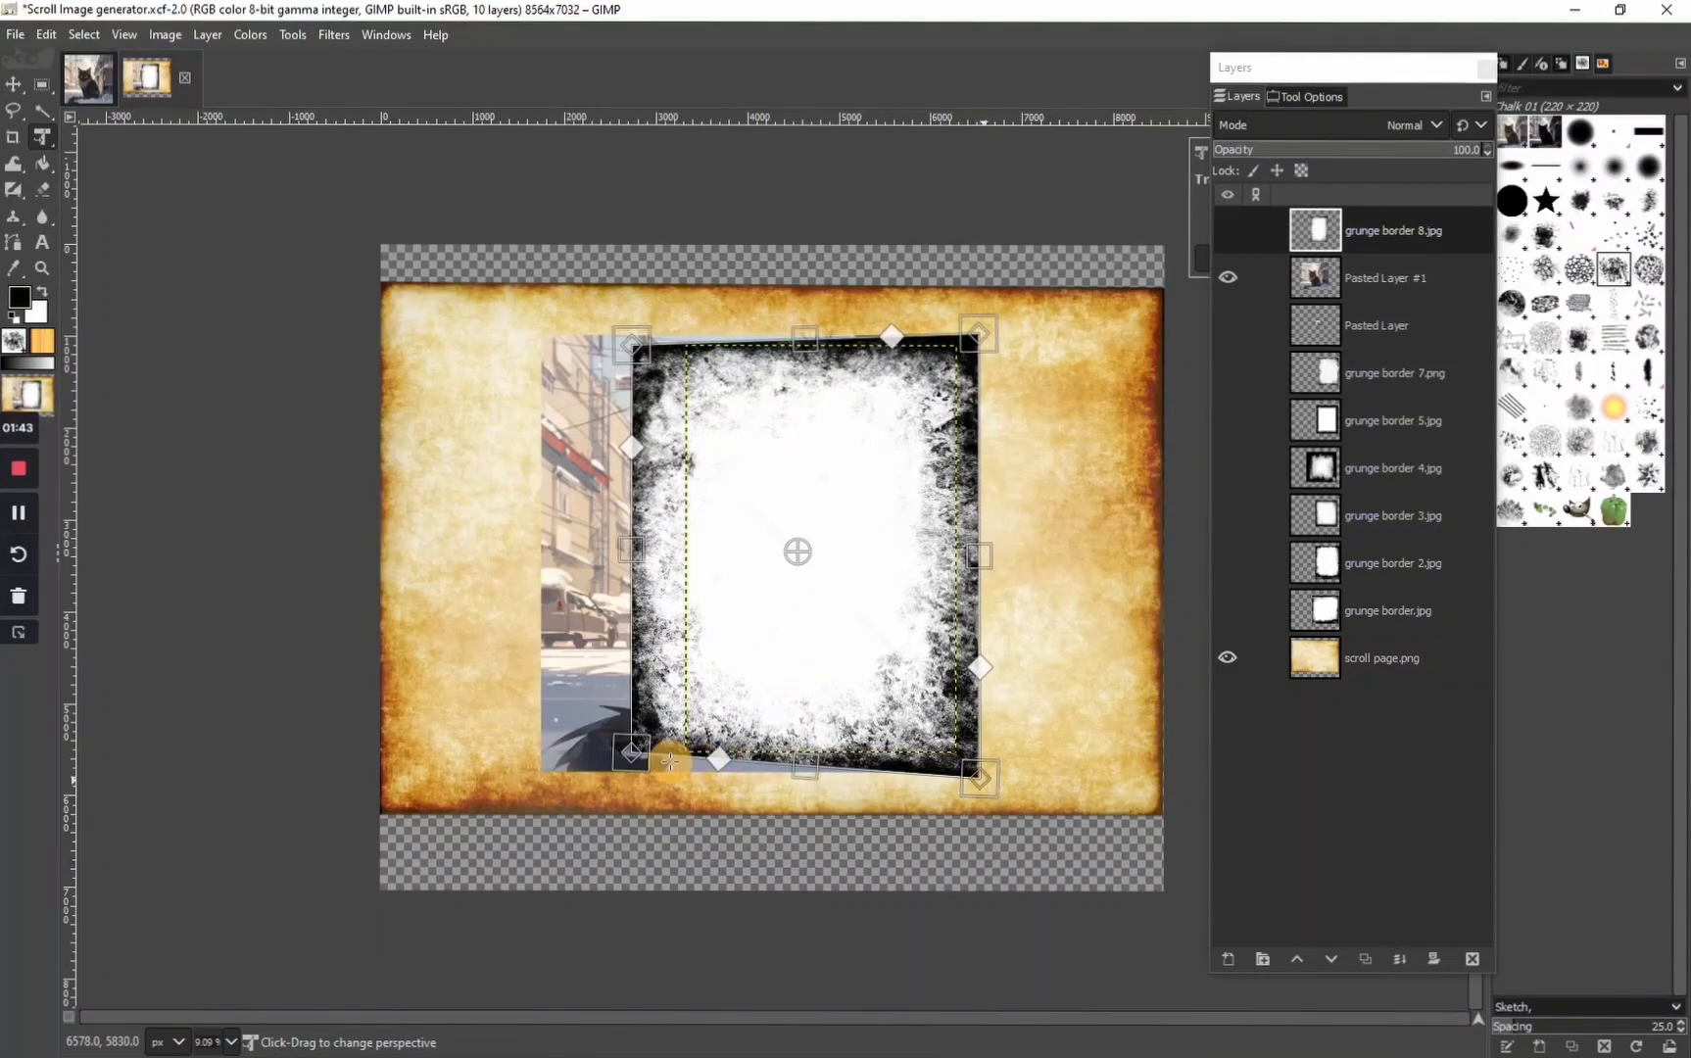
key("Return")
Apply Color to Alpha to the grunge border 8.jpg layer, making white (ffffff) transparent
left_click(174, 35)
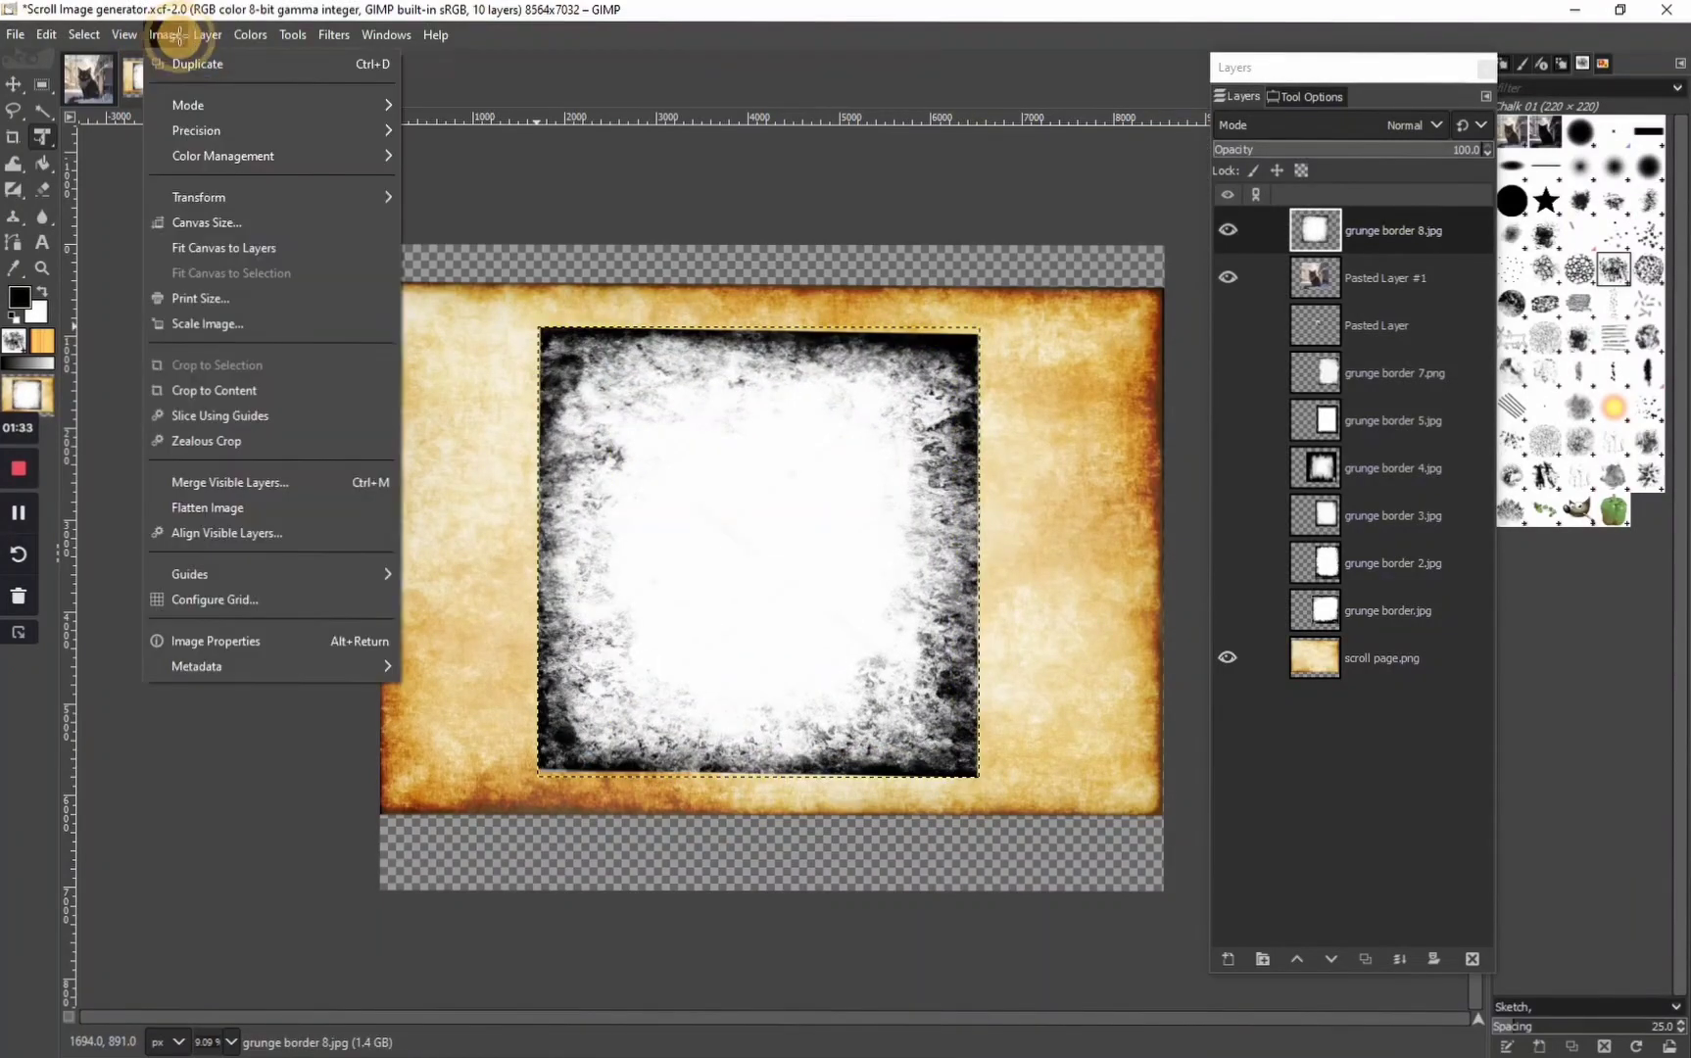
left_click(177, 35)
left_click(209, 36)
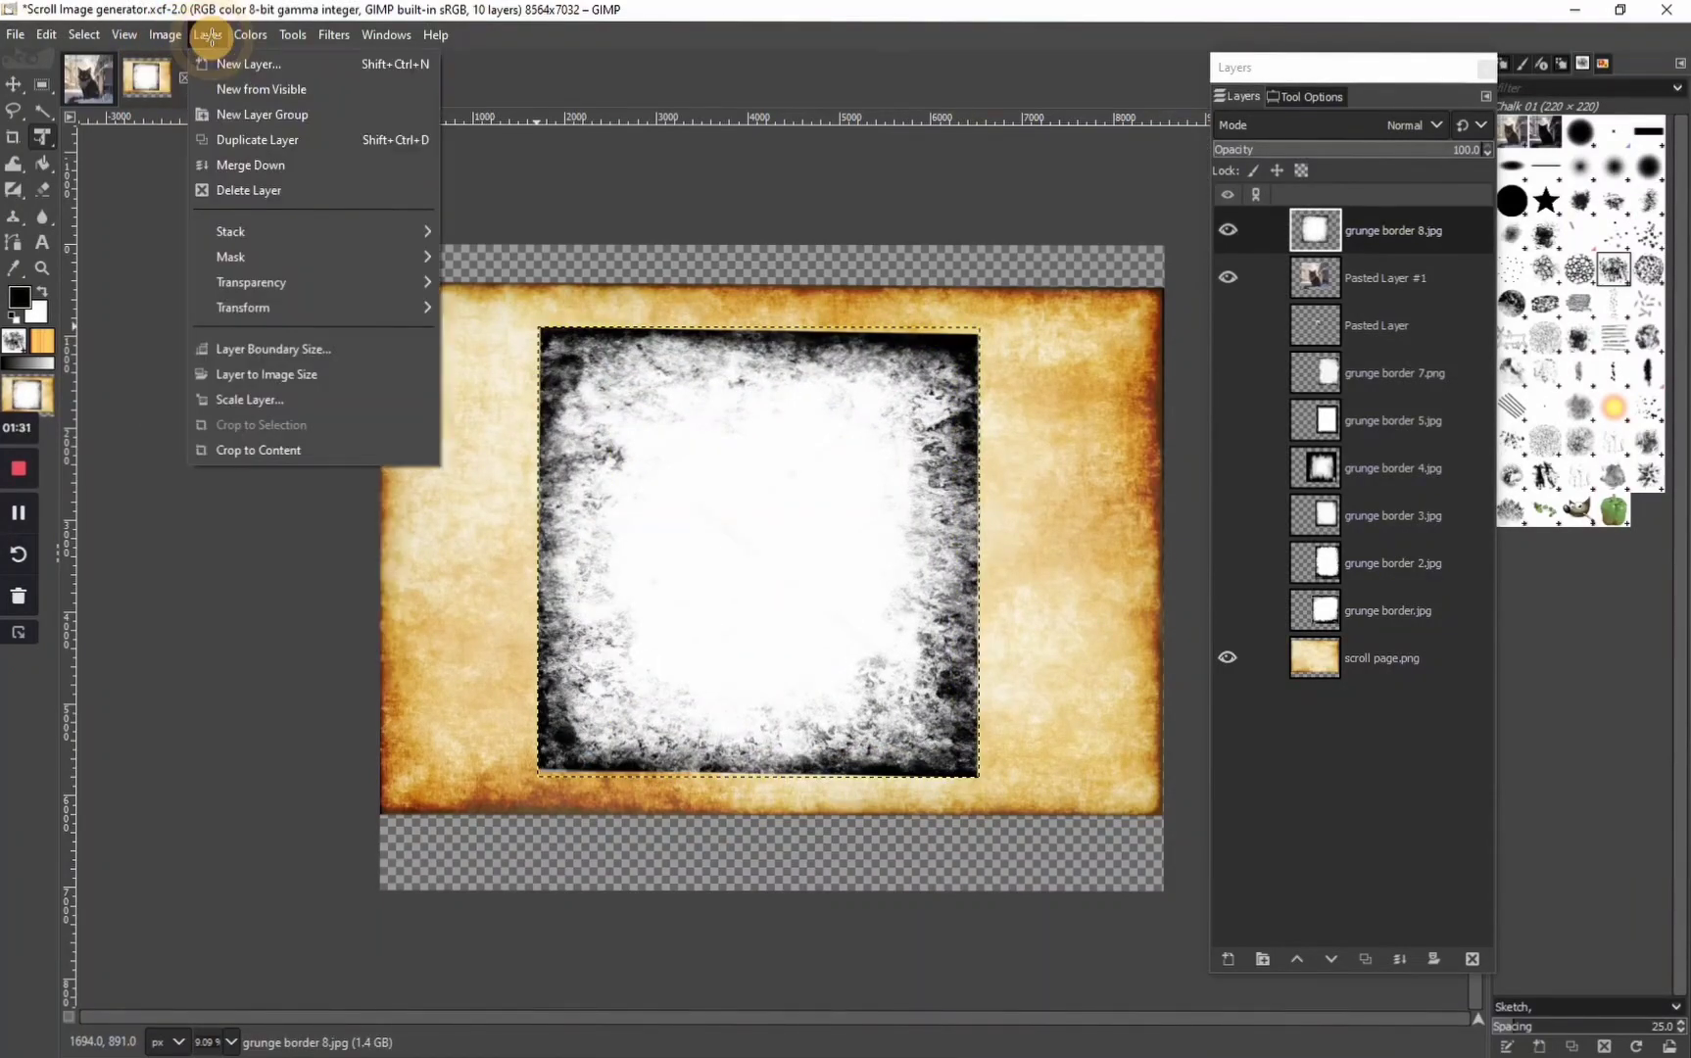
mouse_move(332, 283)
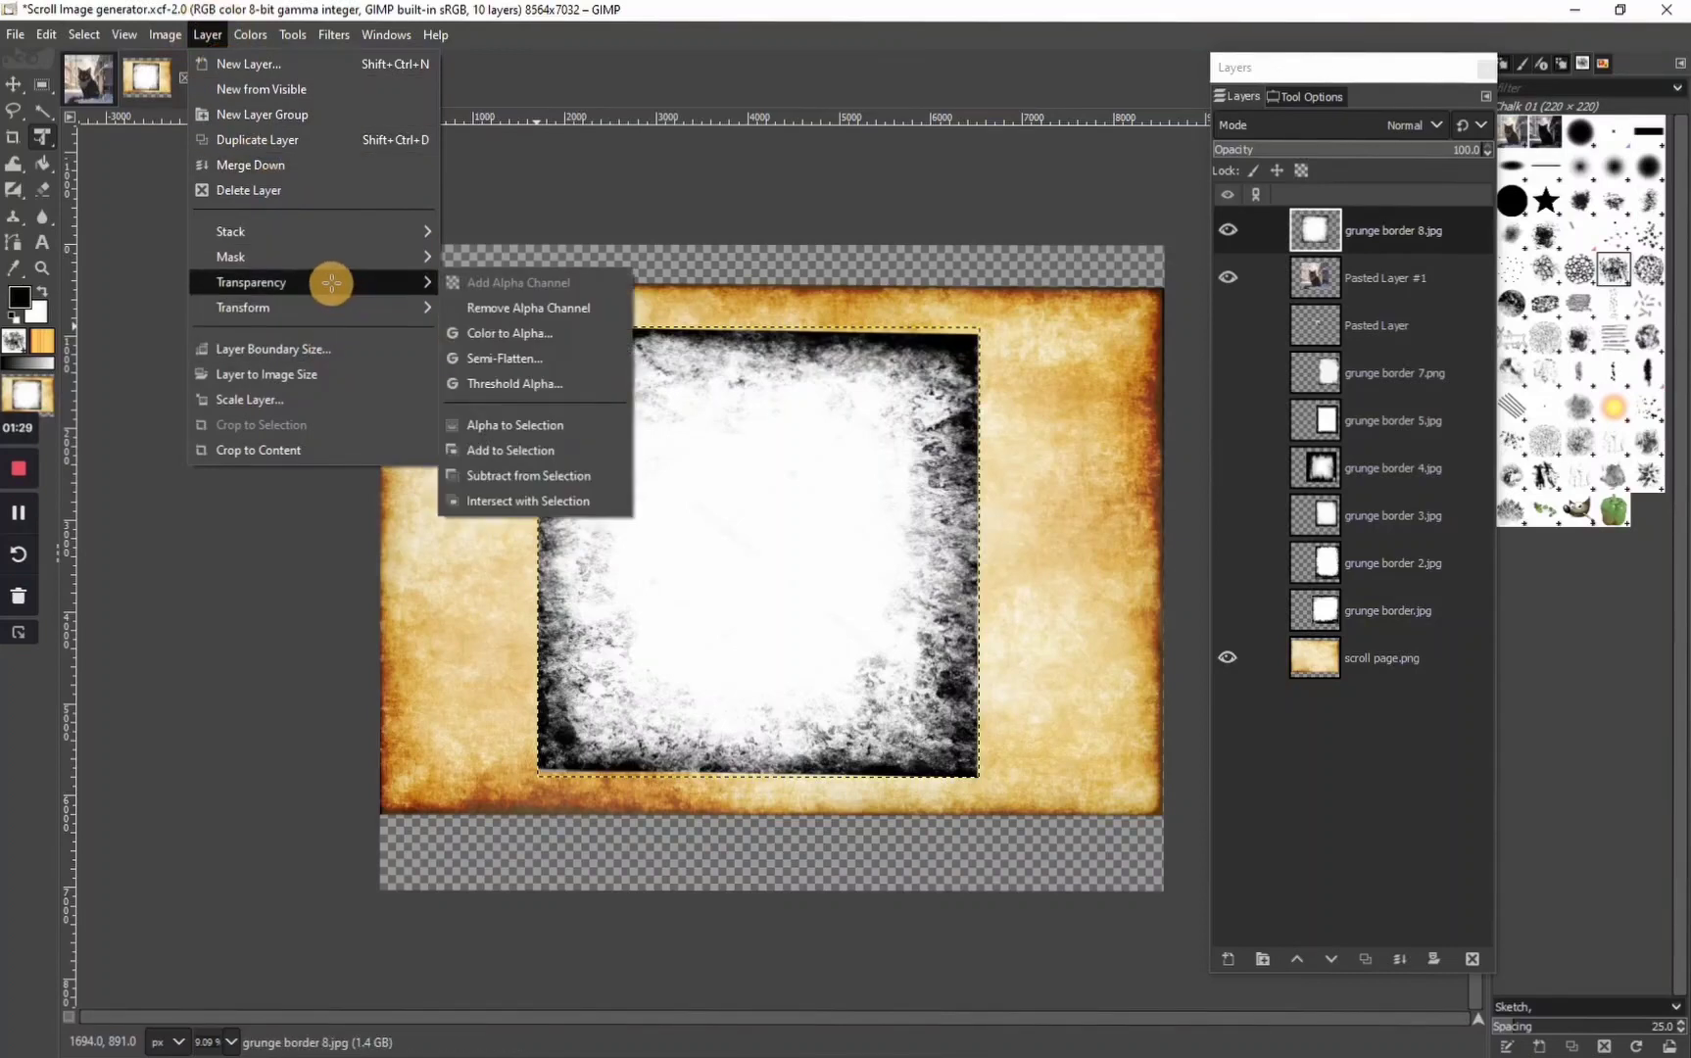
left_click(560, 334)
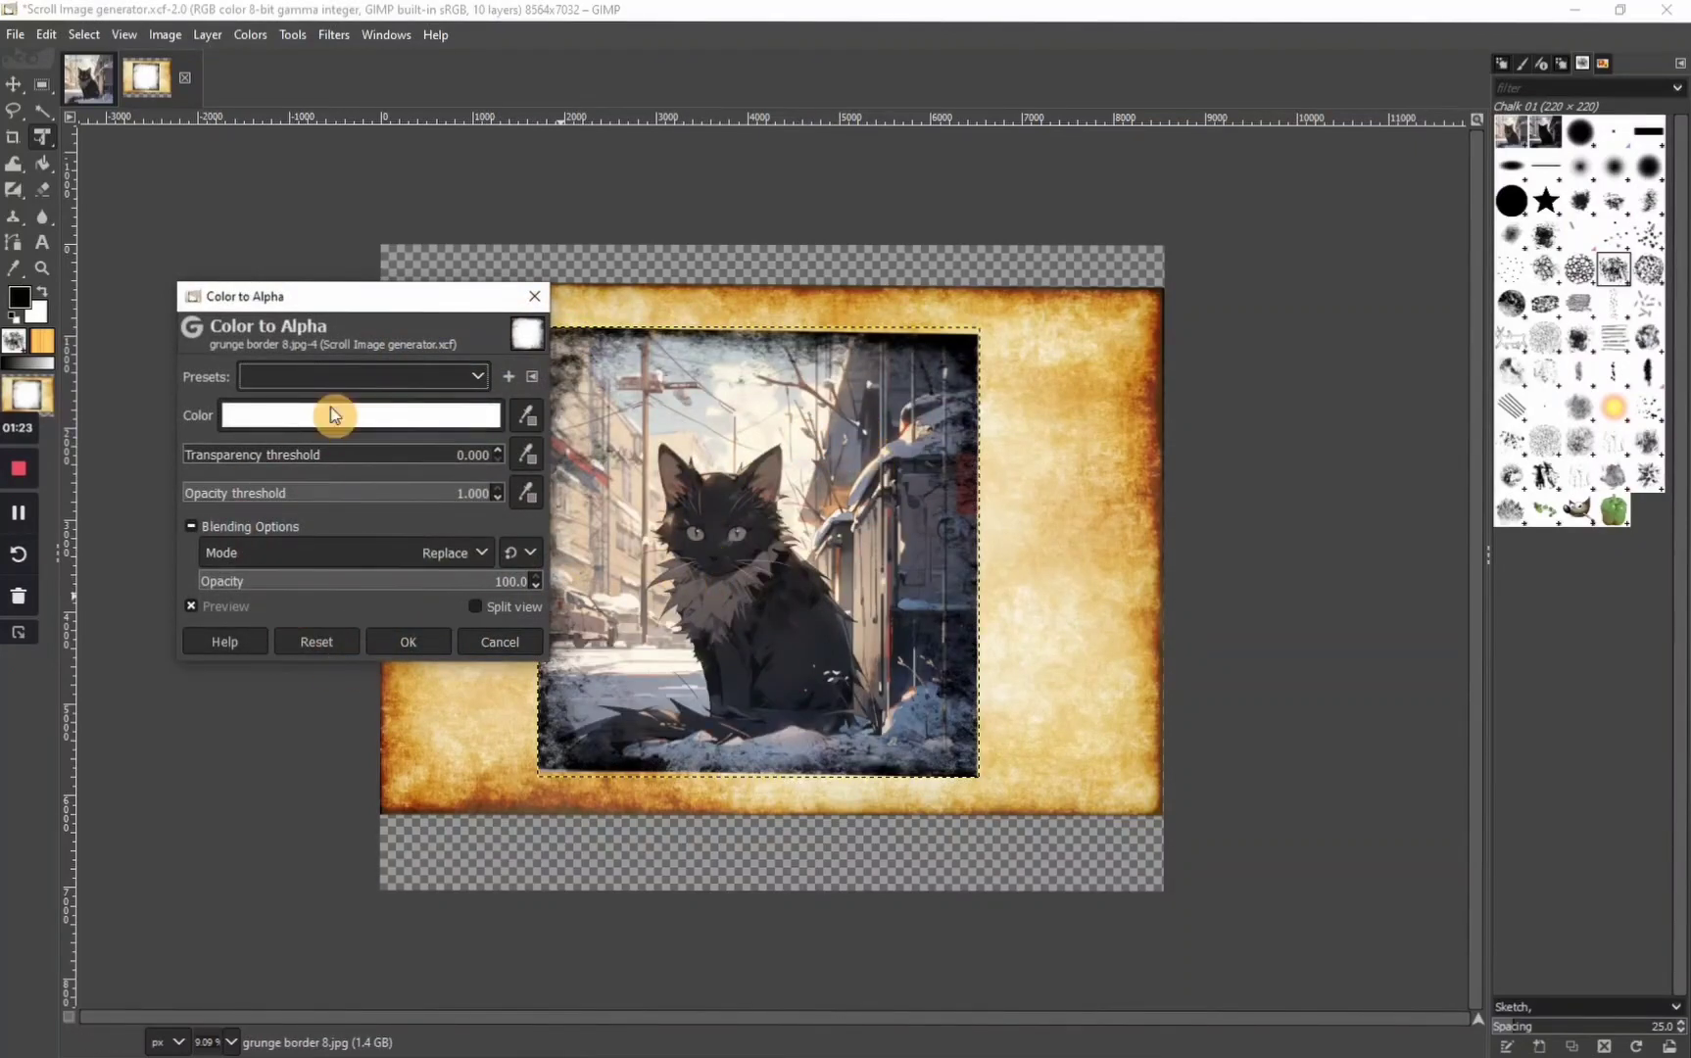
left_click(397, 428)
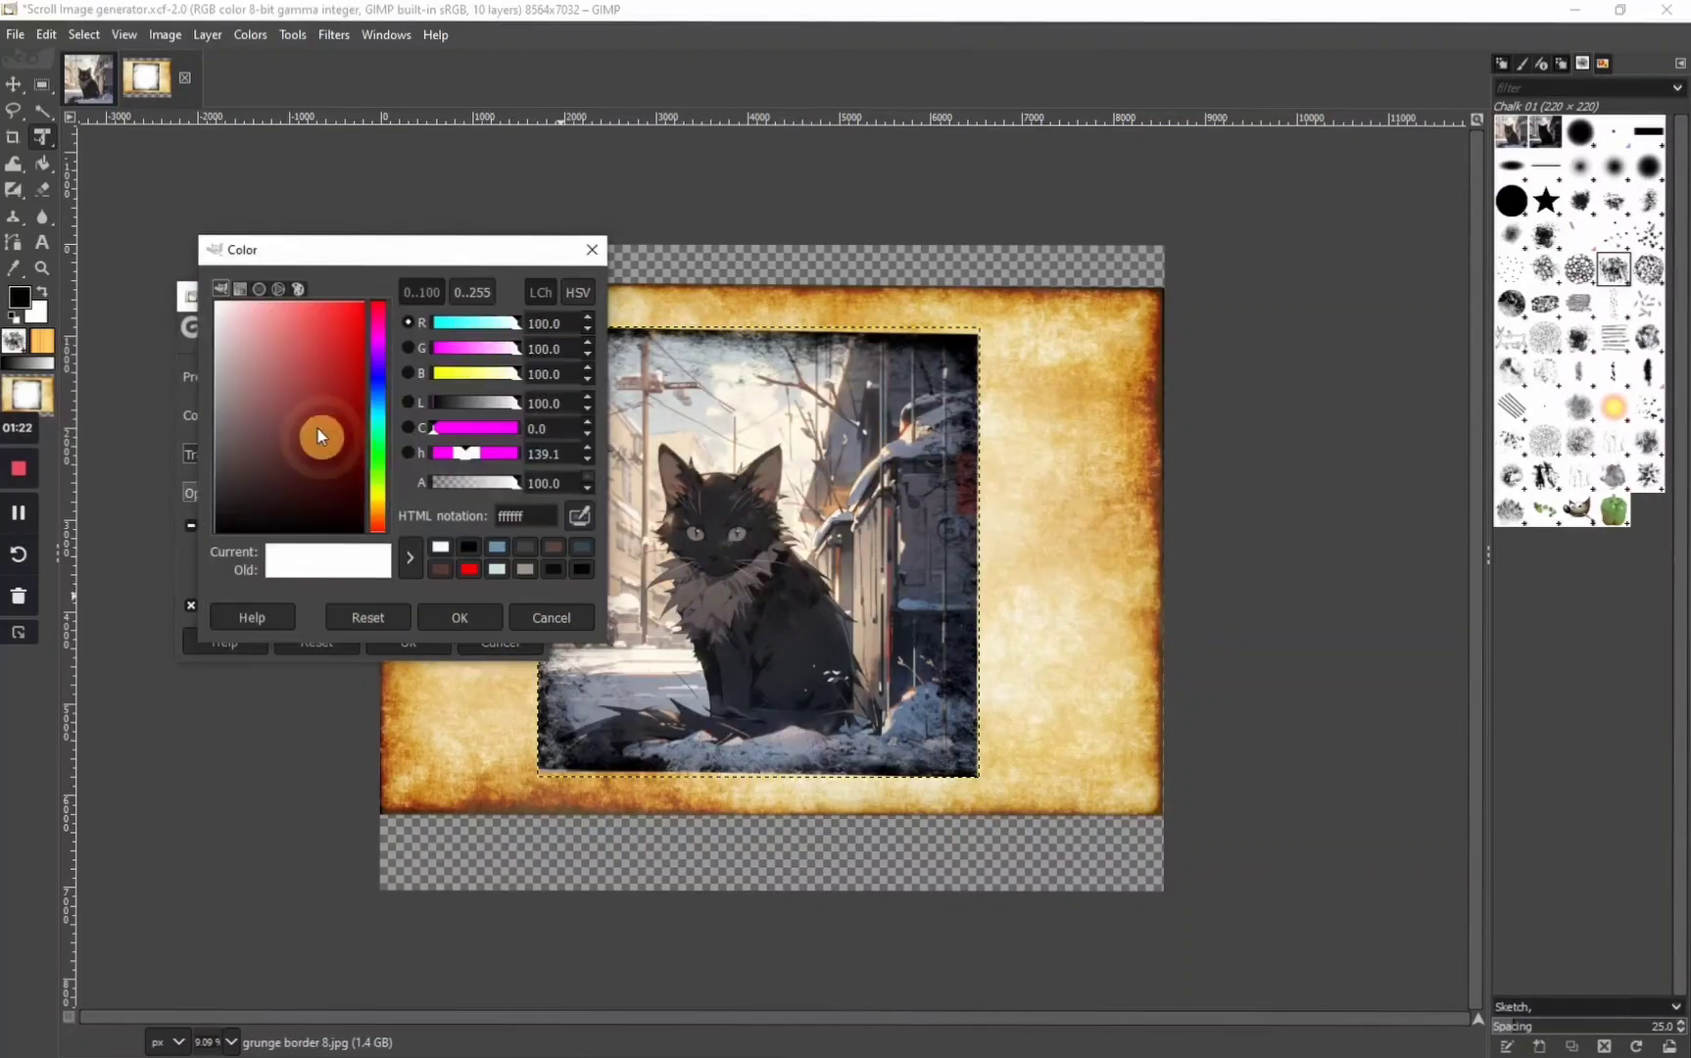
left_click(461, 619)
left_click(408, 632)
Set the blend mode of the grunge border 8.jpg layer to Erase
key("ctrl+l")
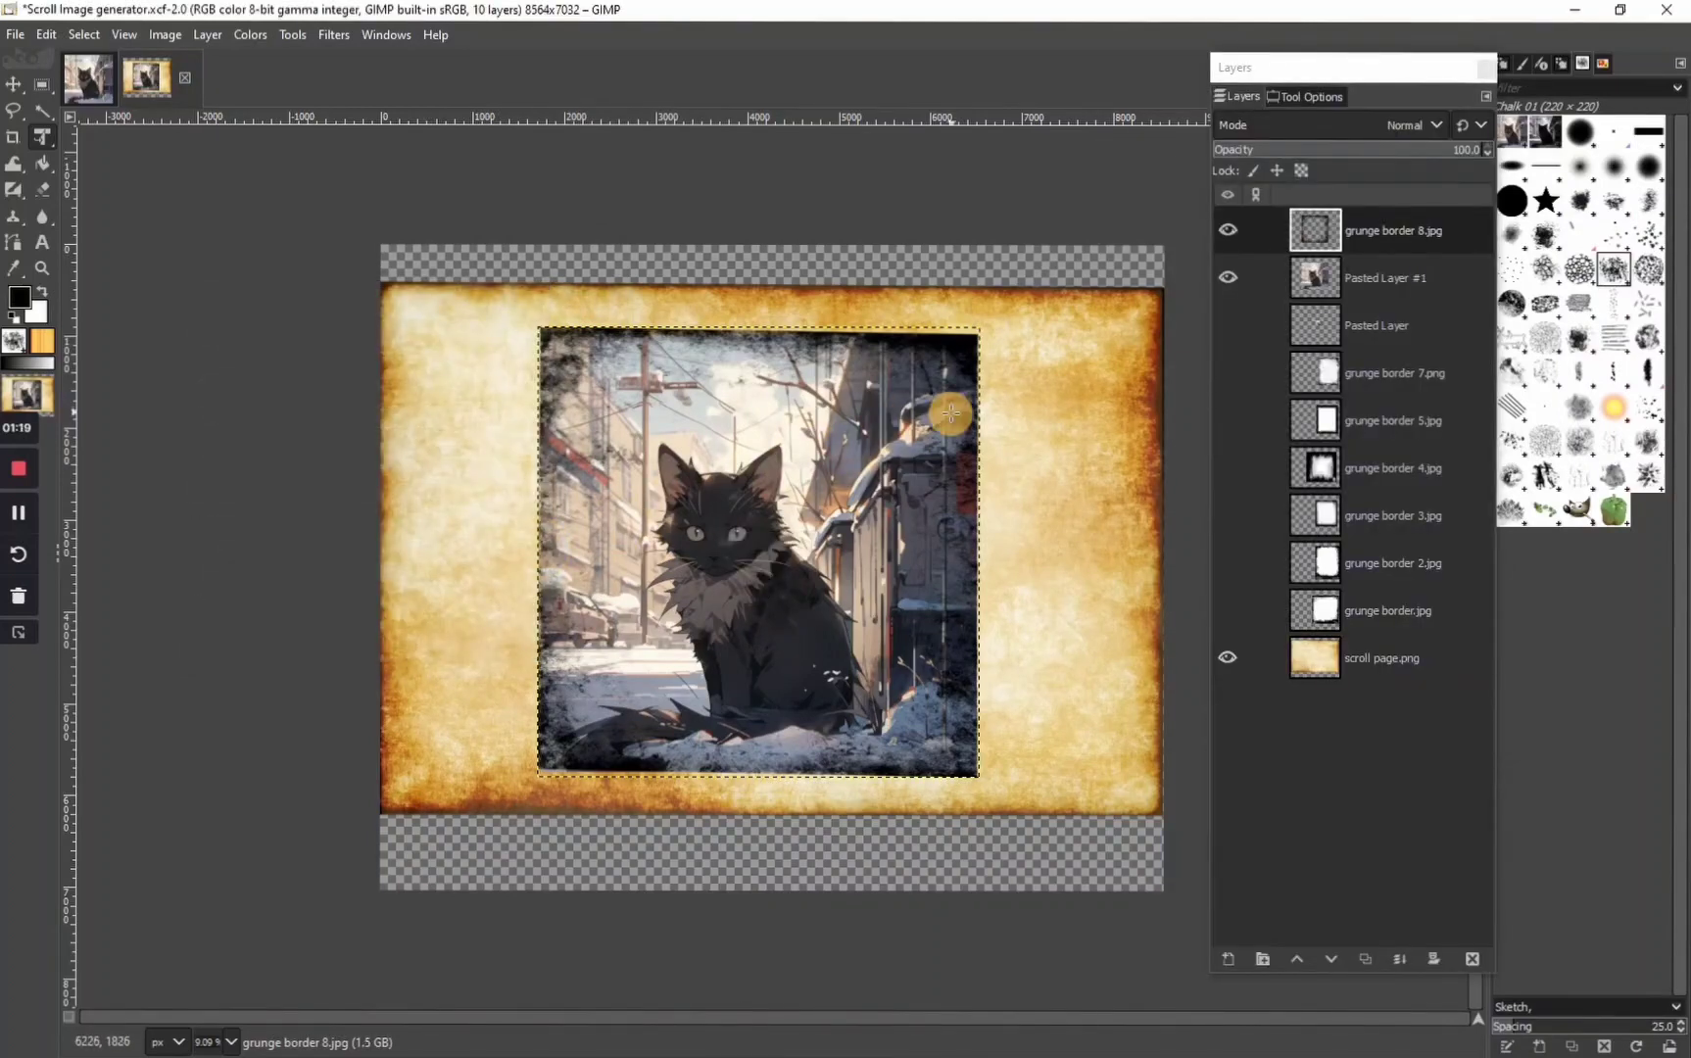
left_click(1414, 208)
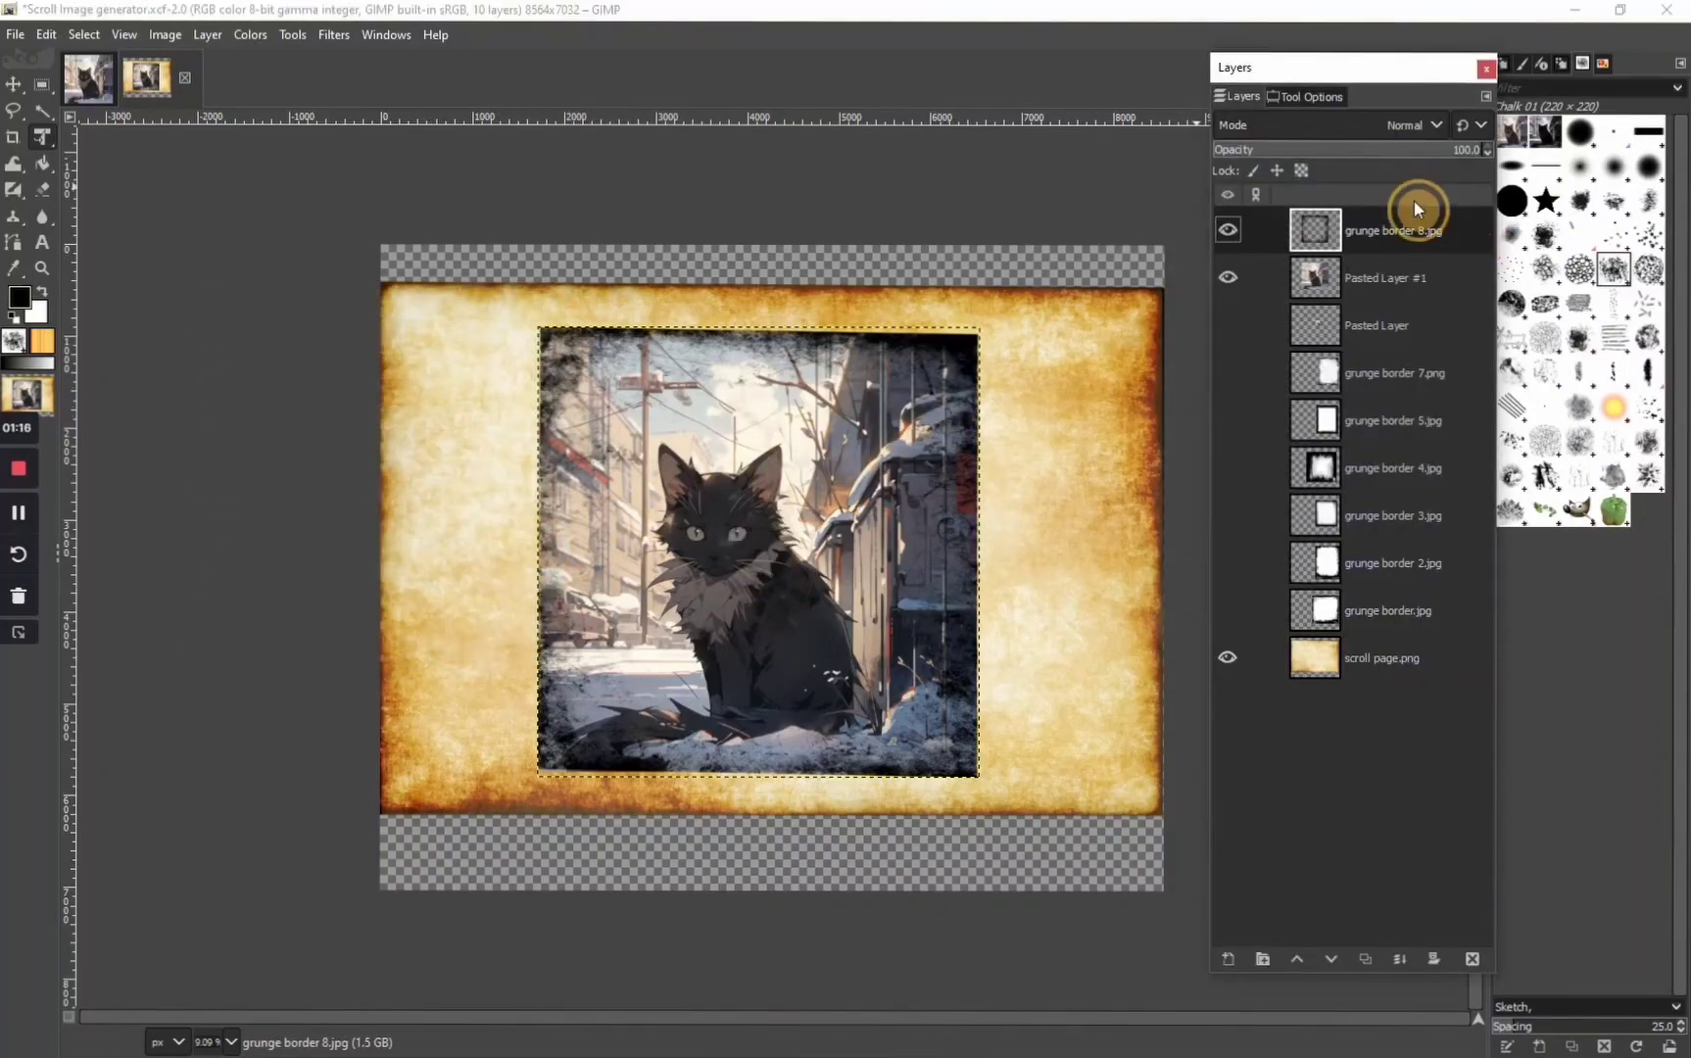
left_click(1352, 119)
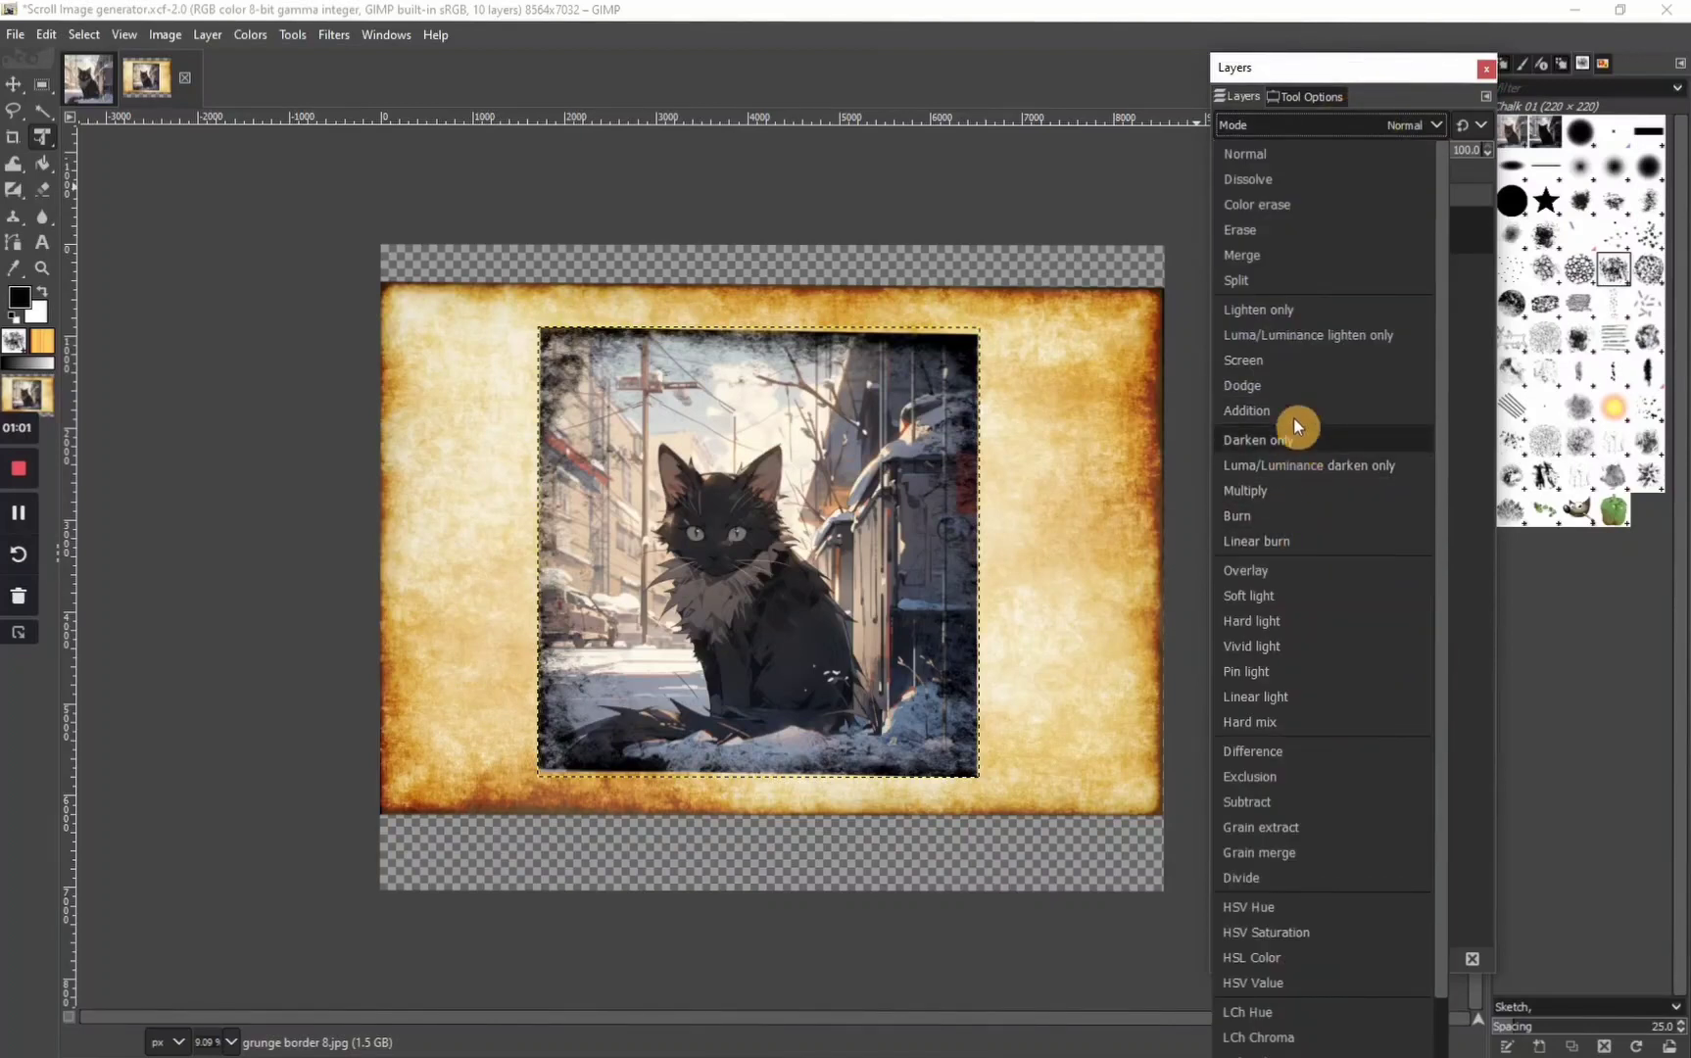
left_click(1303, 236)
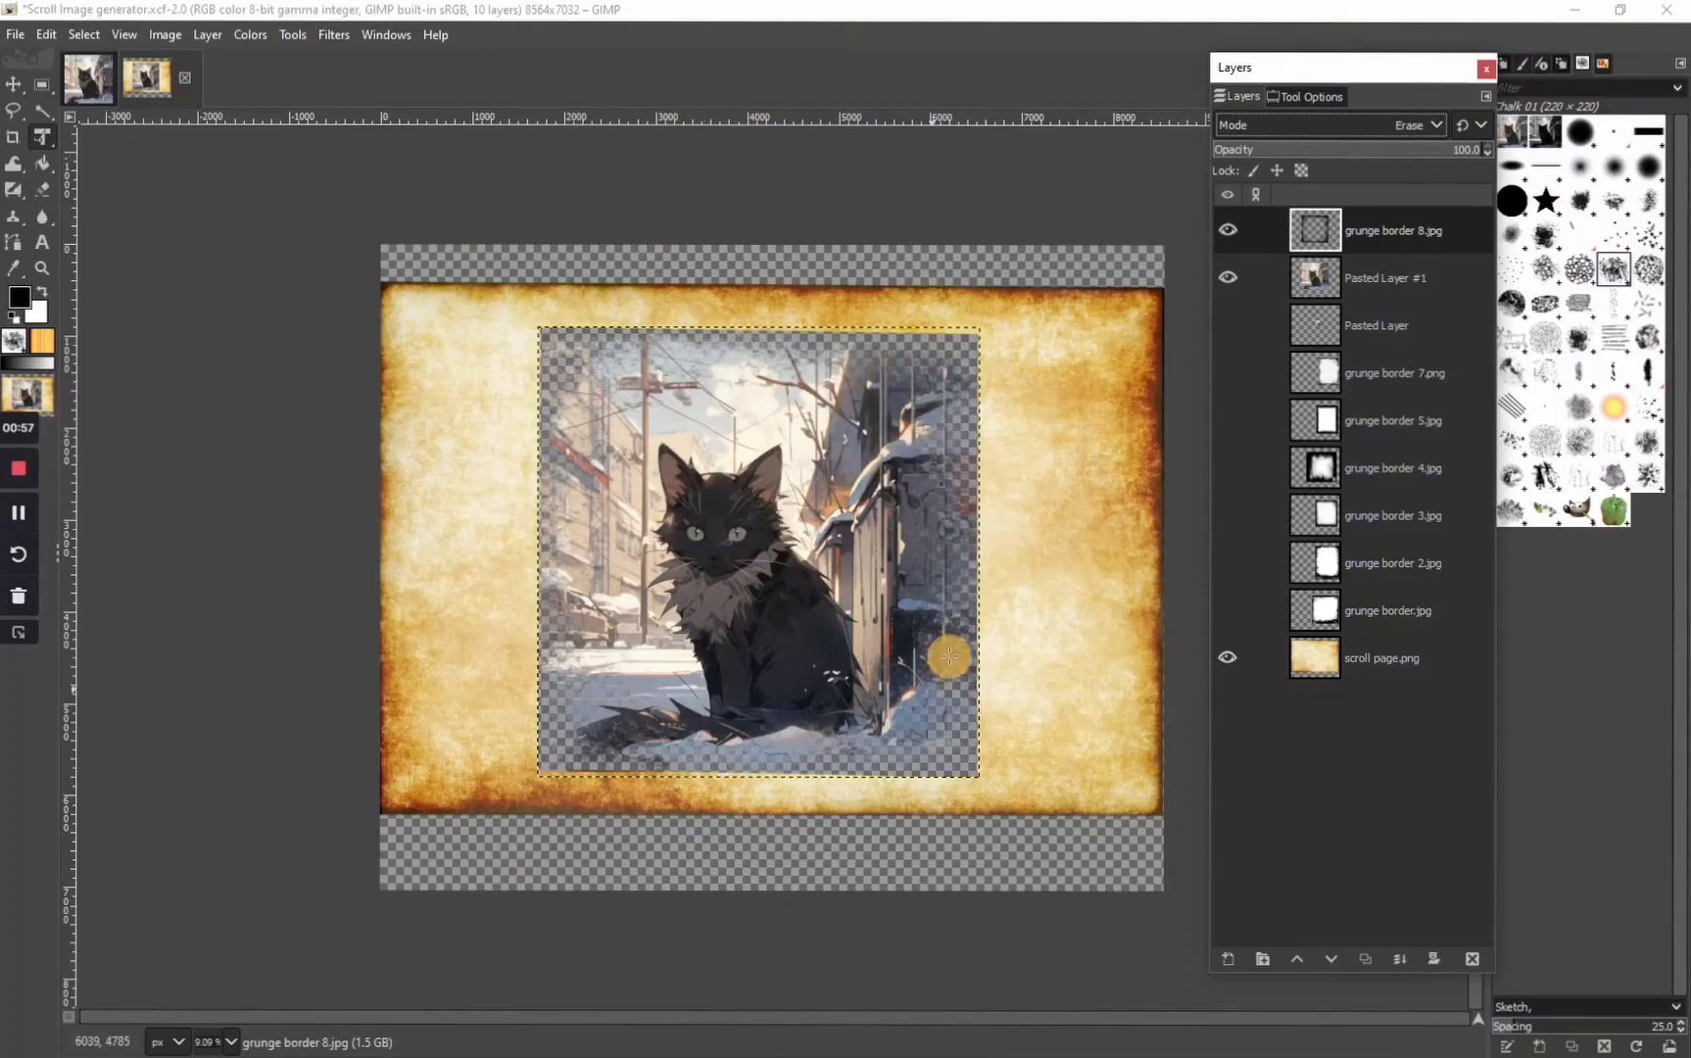
Duplicate the pasted cat layer beneath the border twice
left_click(1426, 281)
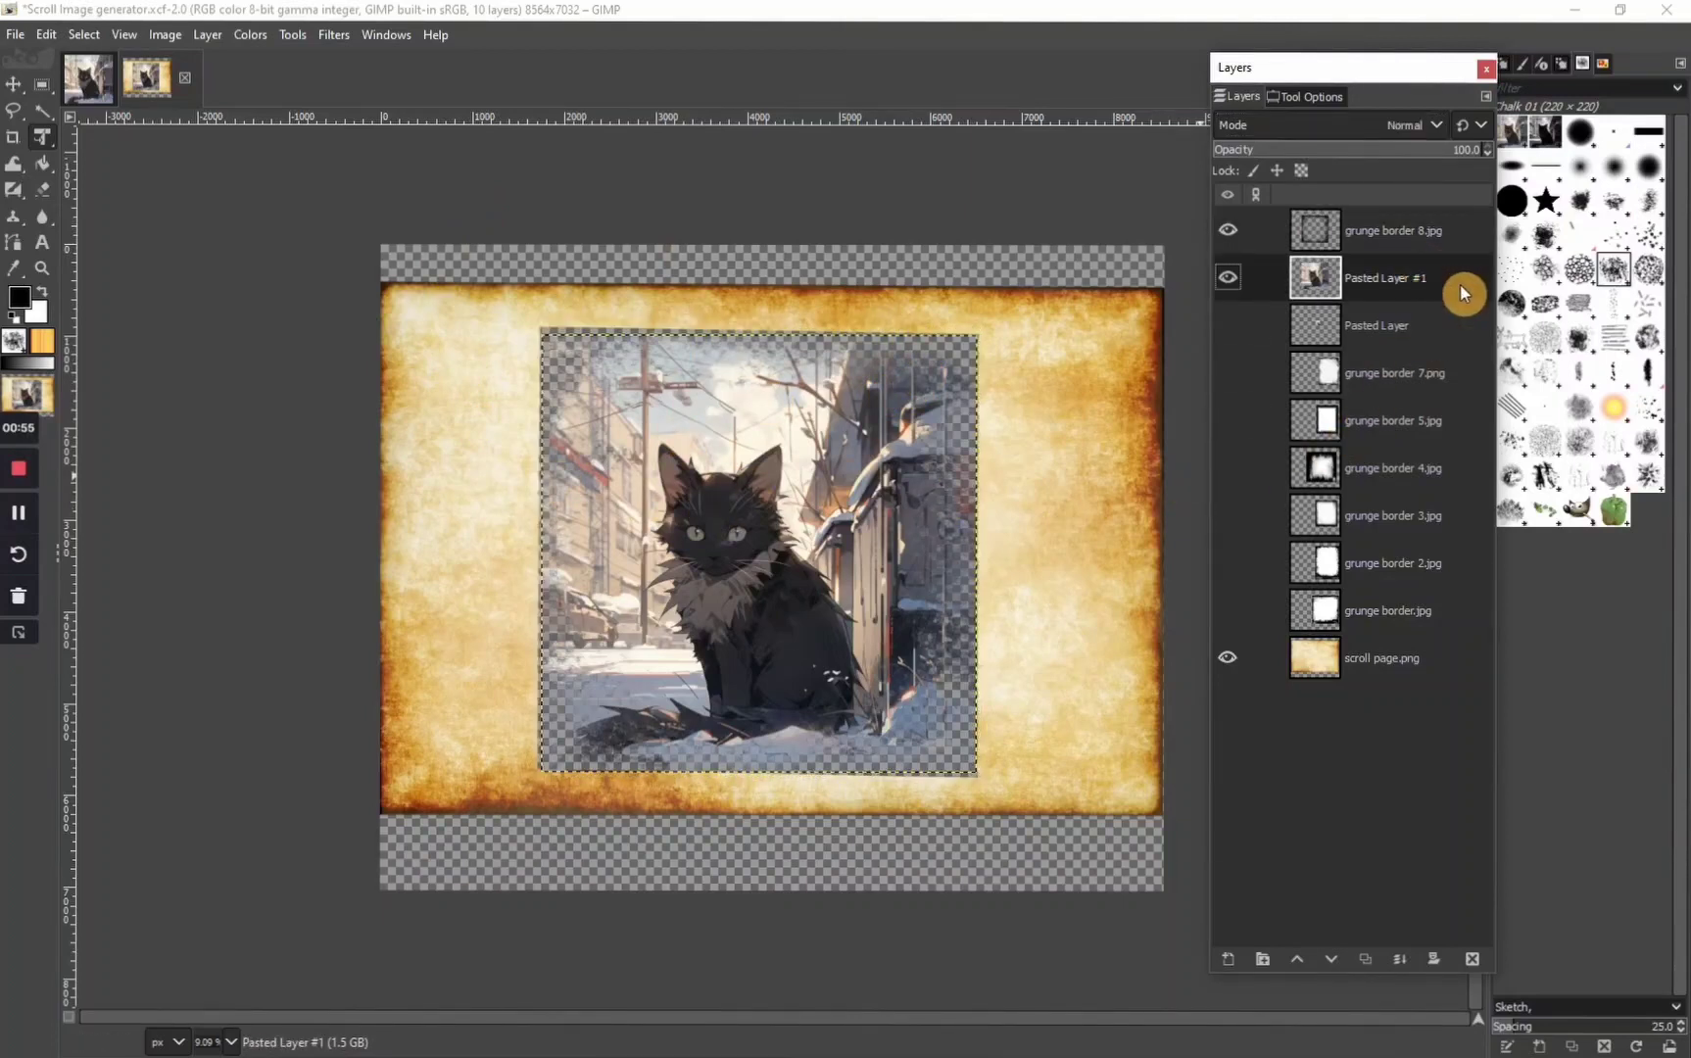
right_click(1463, 293)
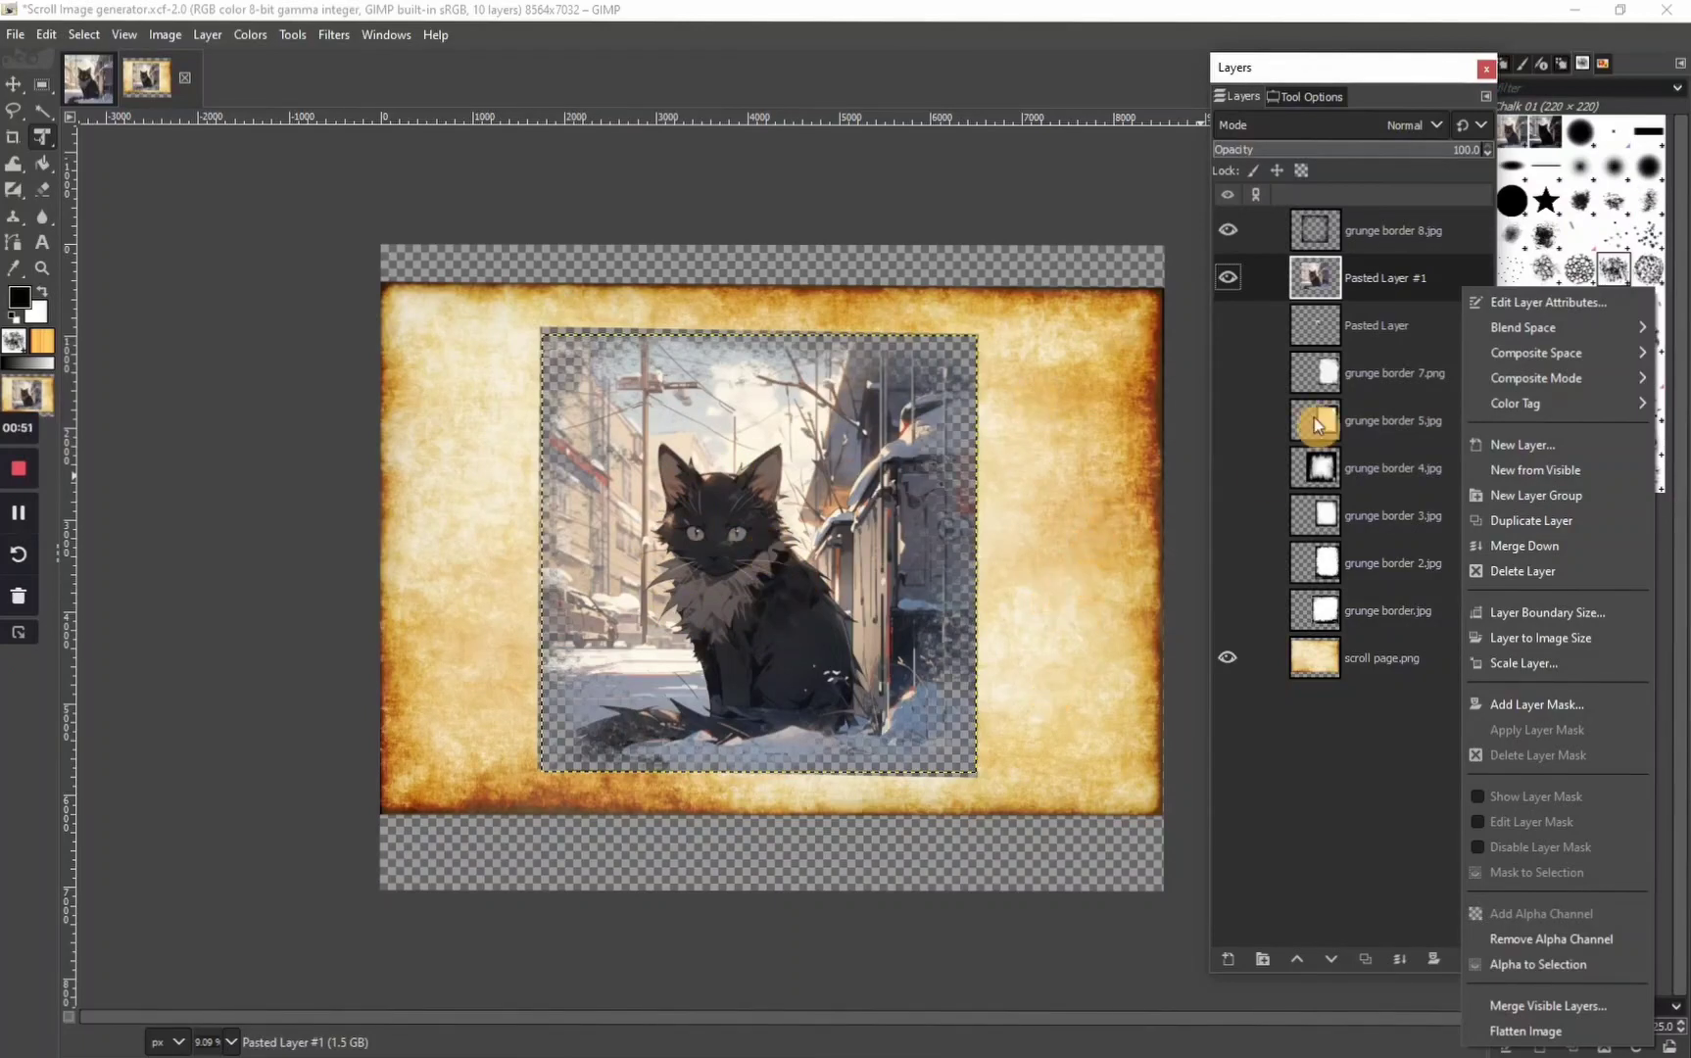
left_click(1524, 521)
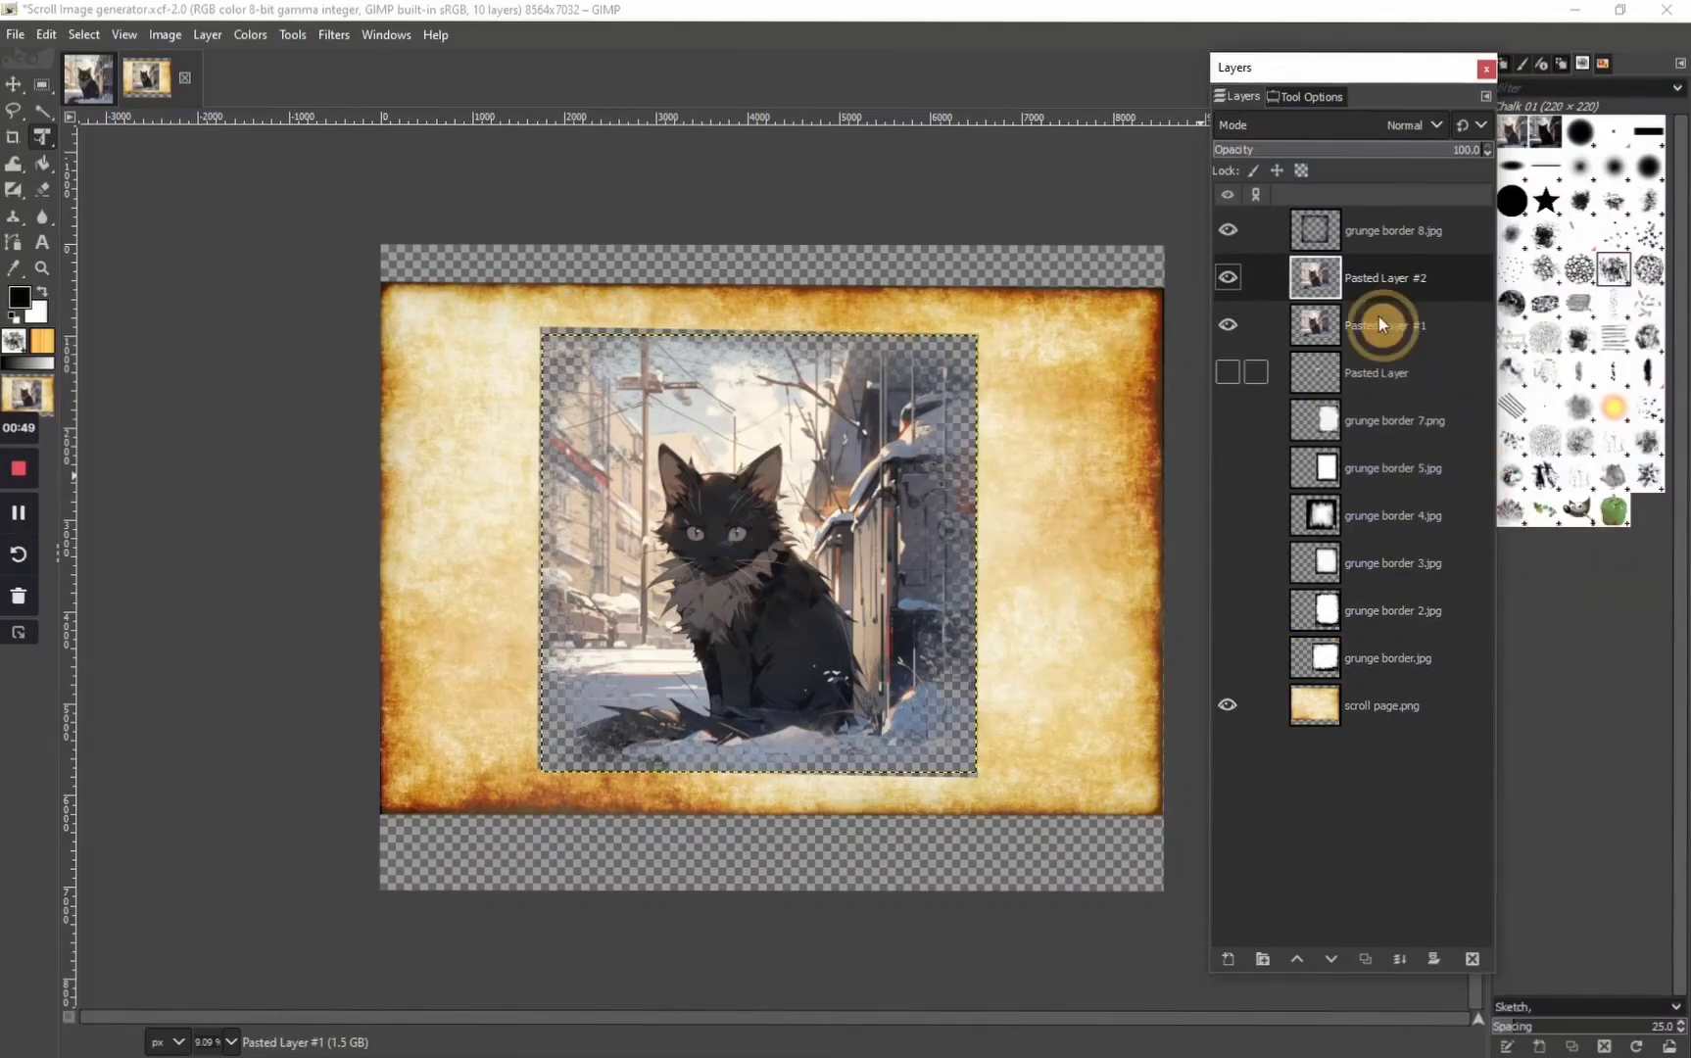
right_click(1388, 288)
left_click(1522, 517)
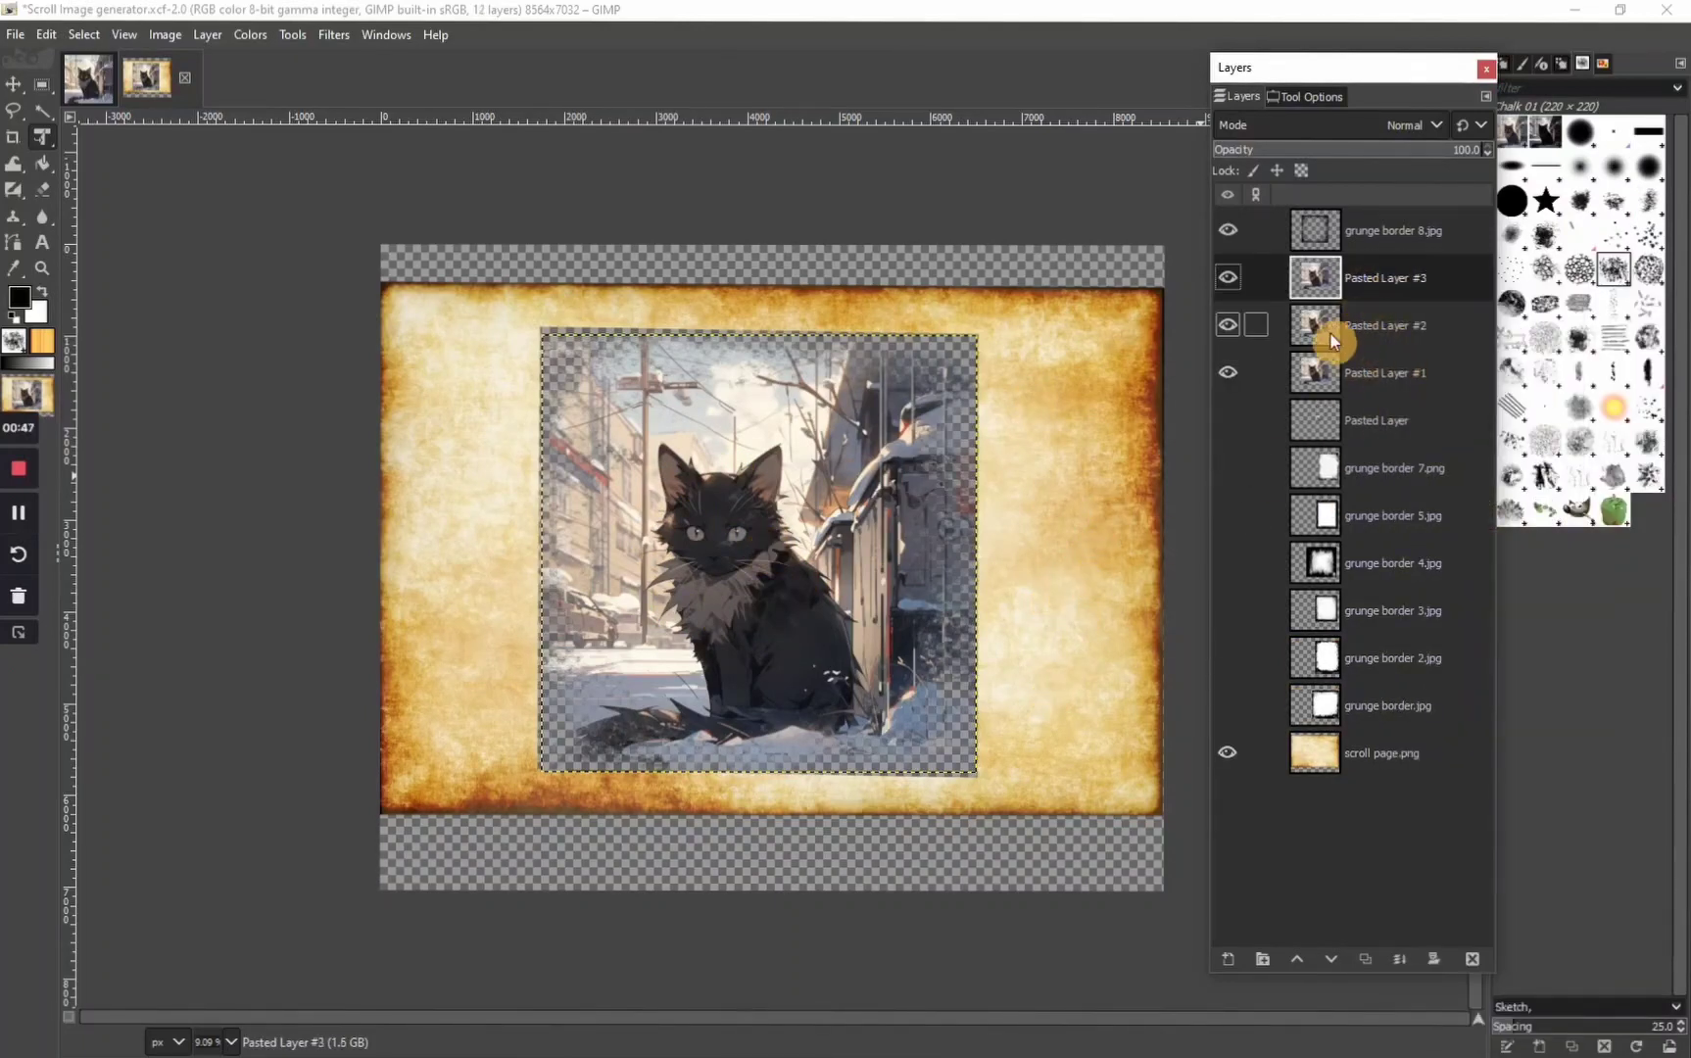
Set the blend mode of Pasted Layer #3 to Grain merge and its opacity to about 6.4
left_click(1229, 279)
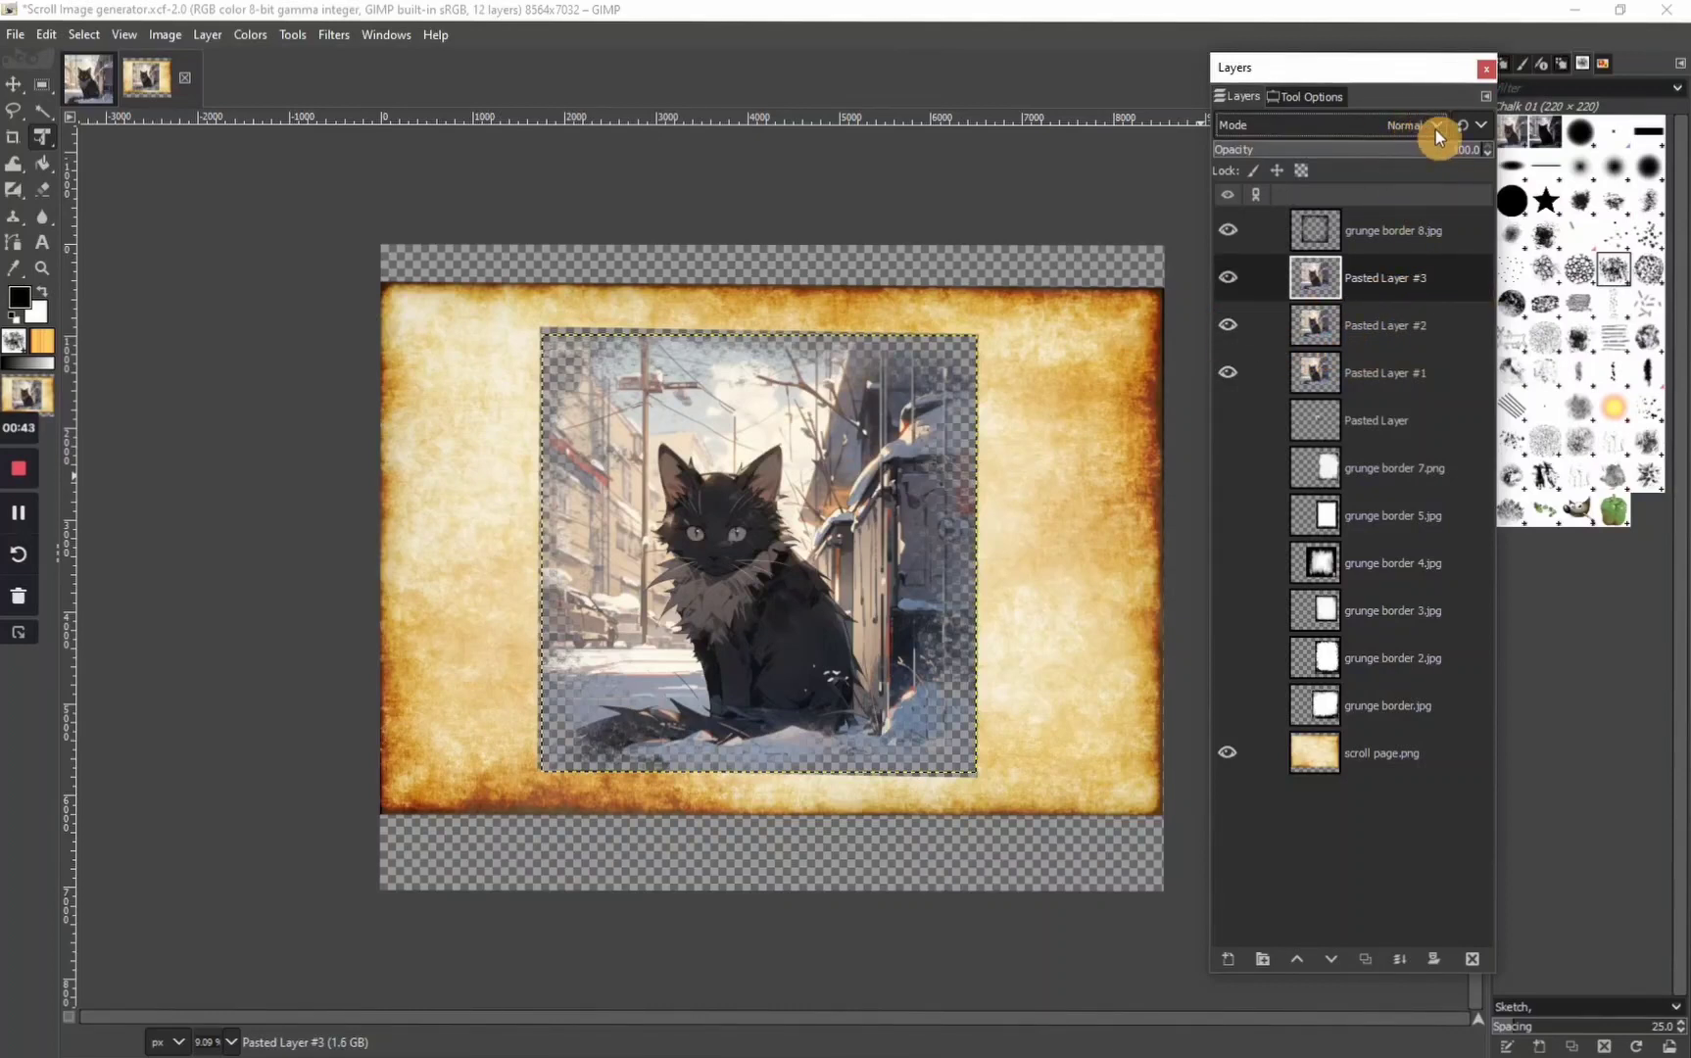
left_click(1434, 127)
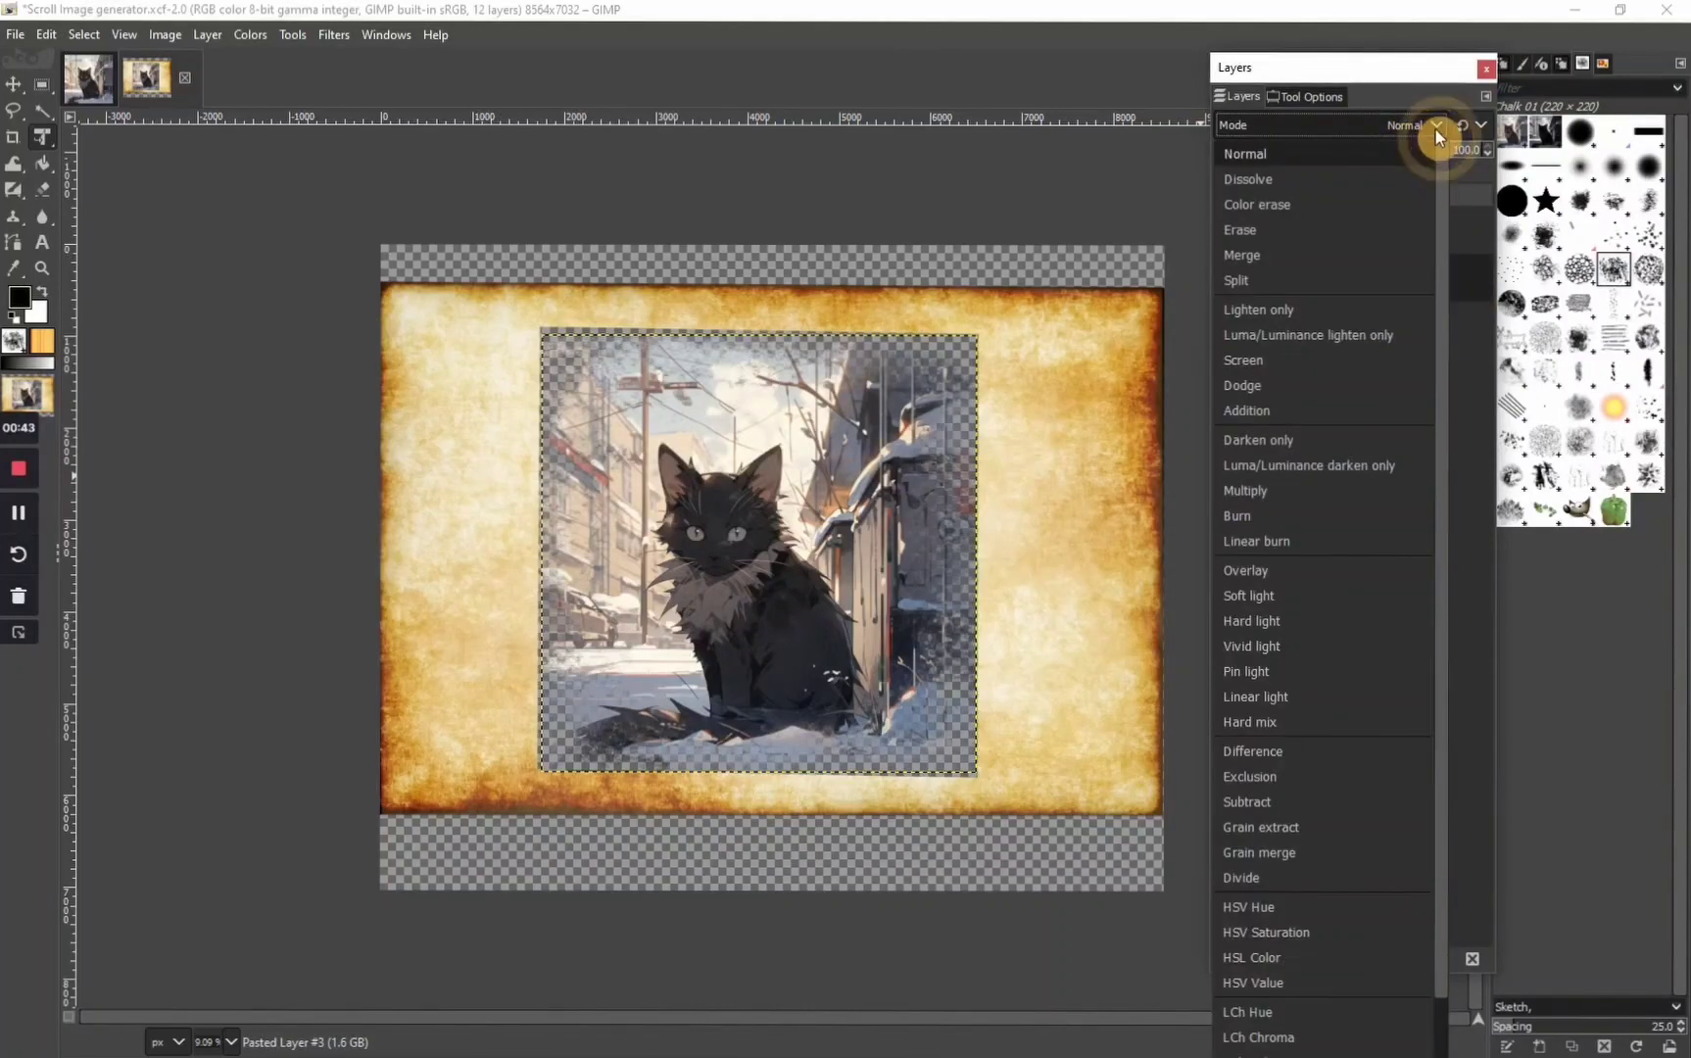
left_click(1391, 484)
left_click(1431, 274)
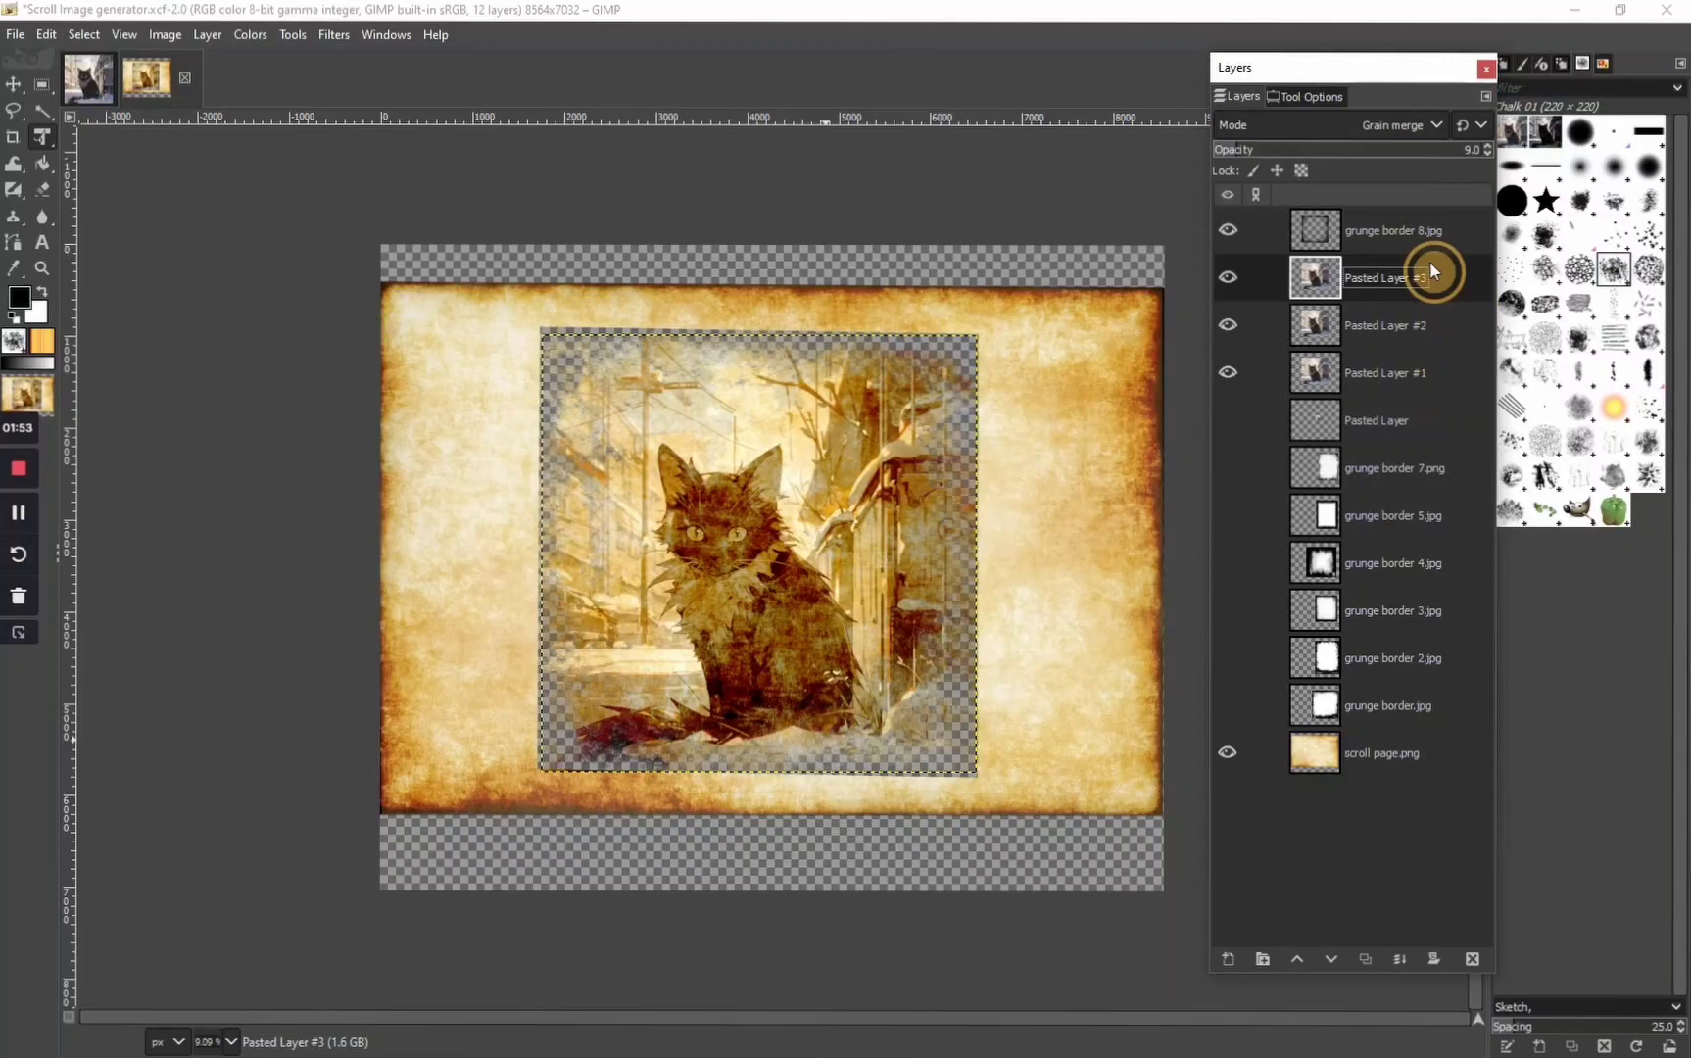
left_click(1428, 131)
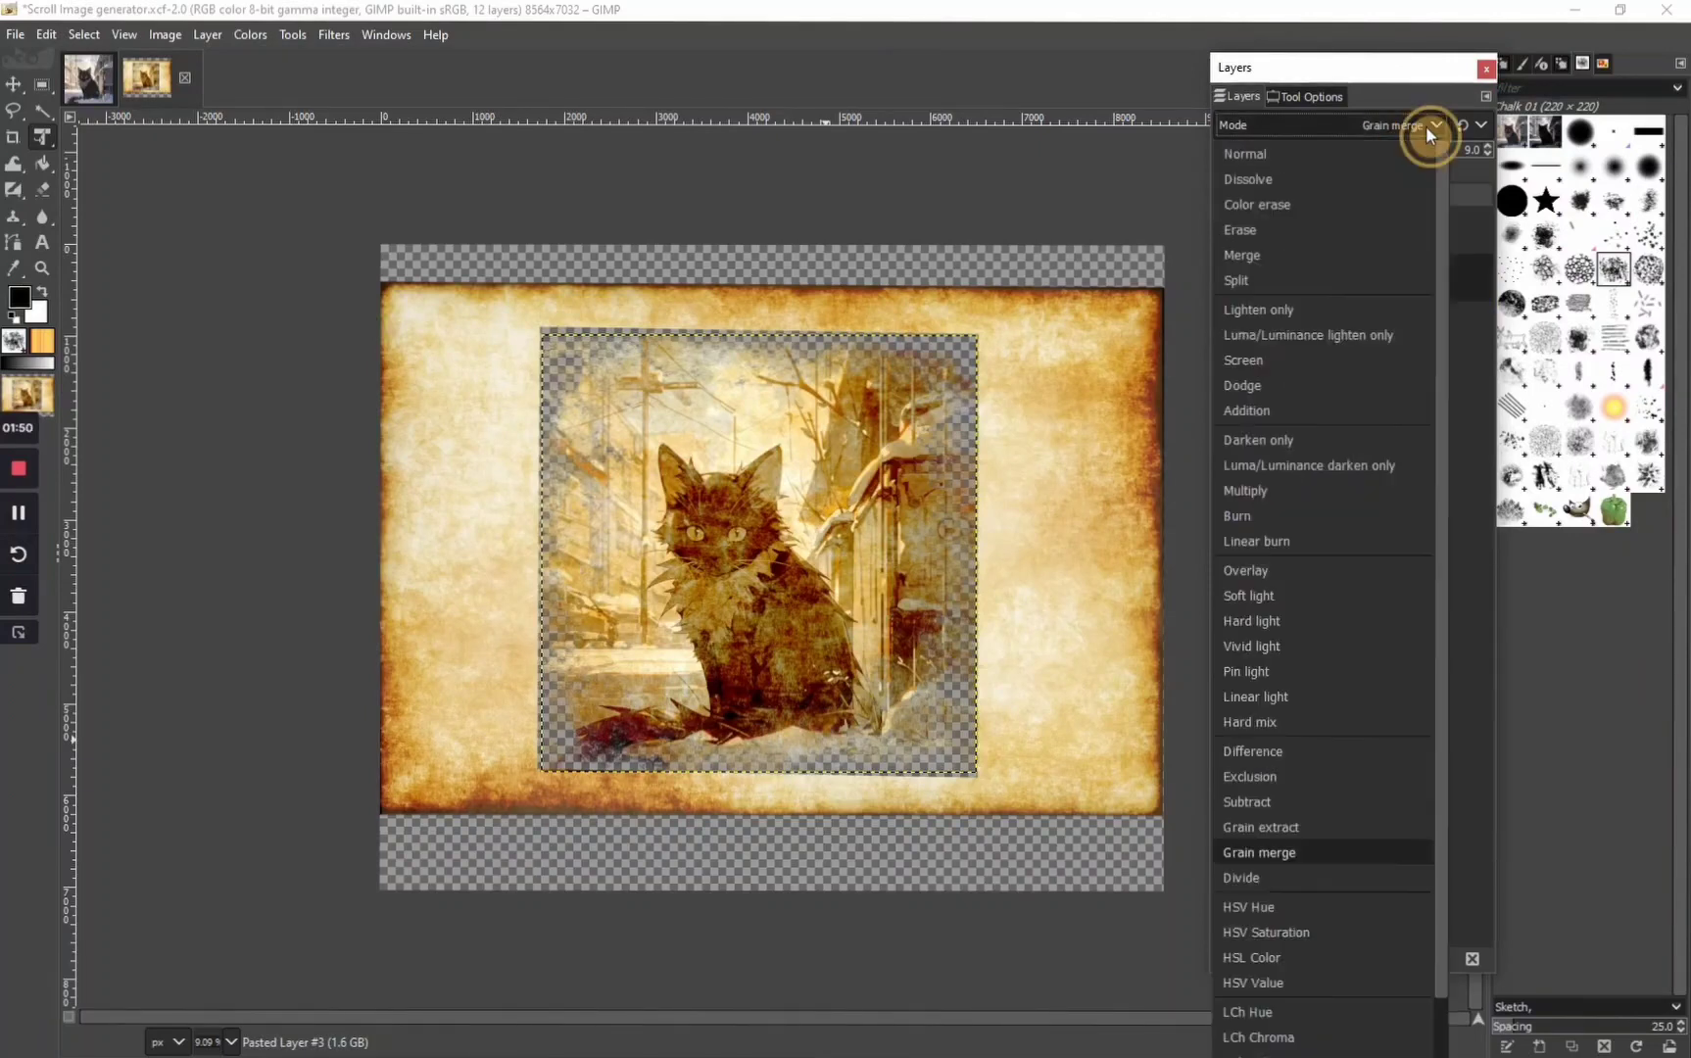
left_click(1312, 854)
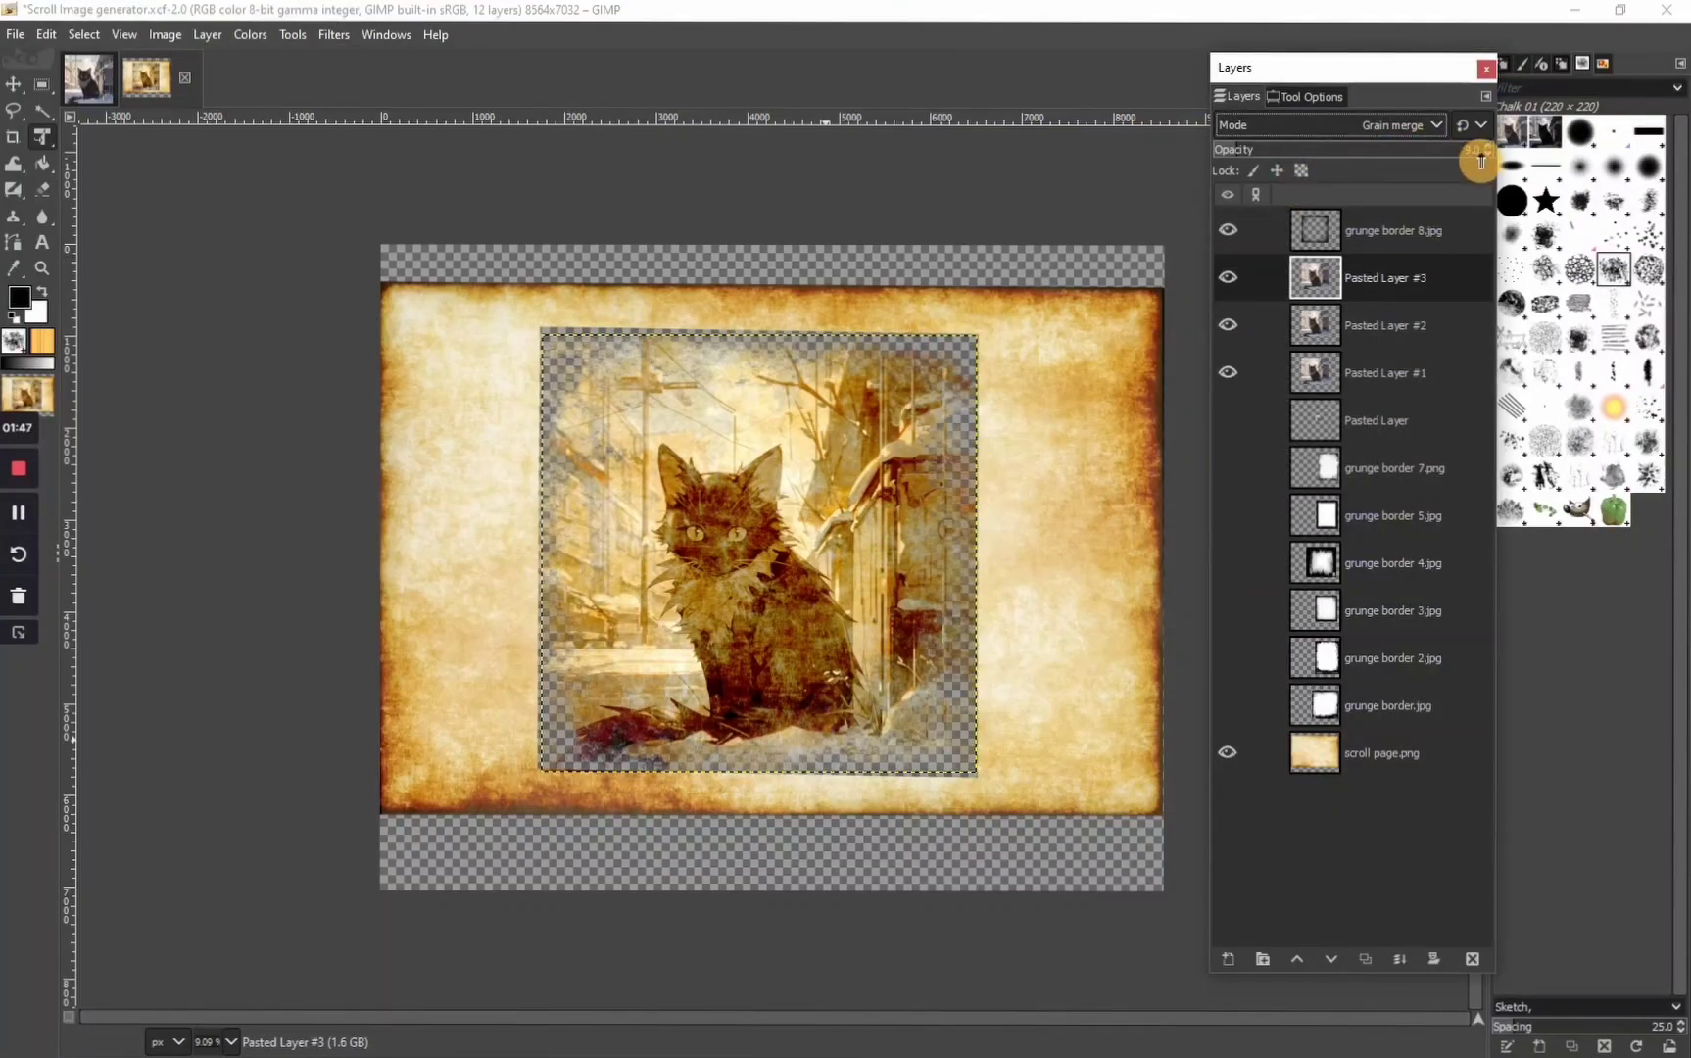
left_click_drag(1382, 149, 1231, 168)
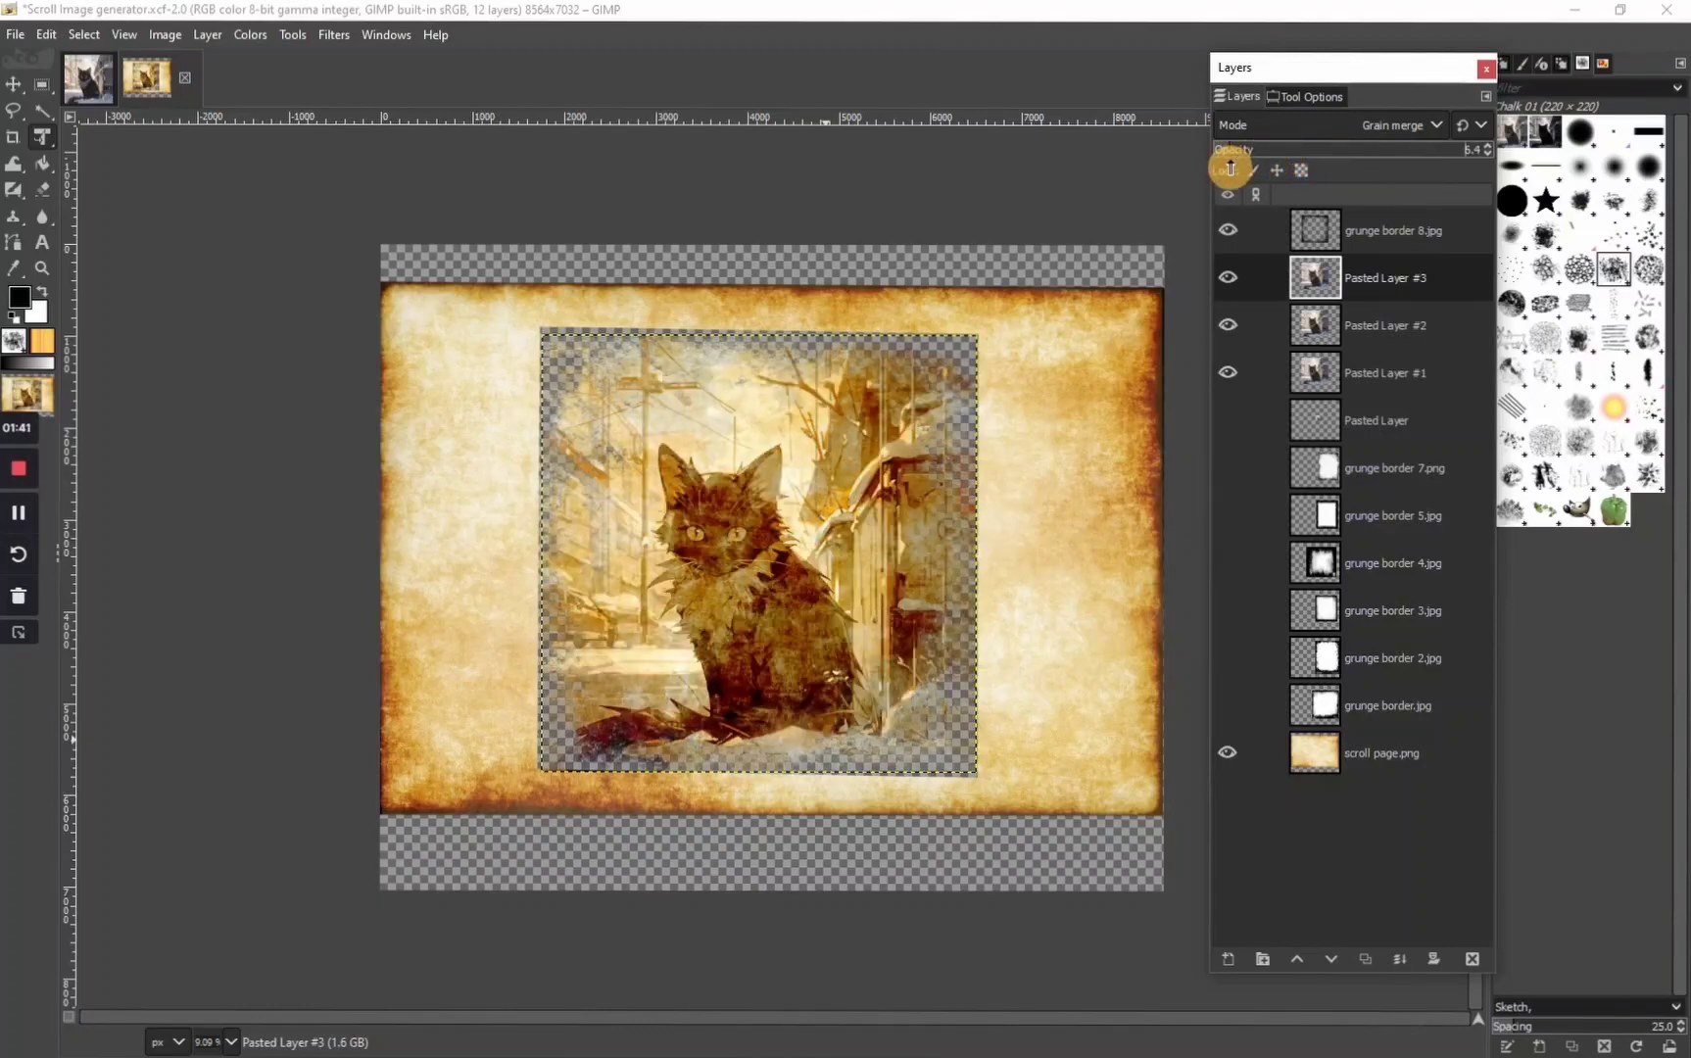
Adjust the opacity of Pasted Layer #2 to about 56.2 and of Pasted Layer #1 to about 84.3
left_click(1459, 333)
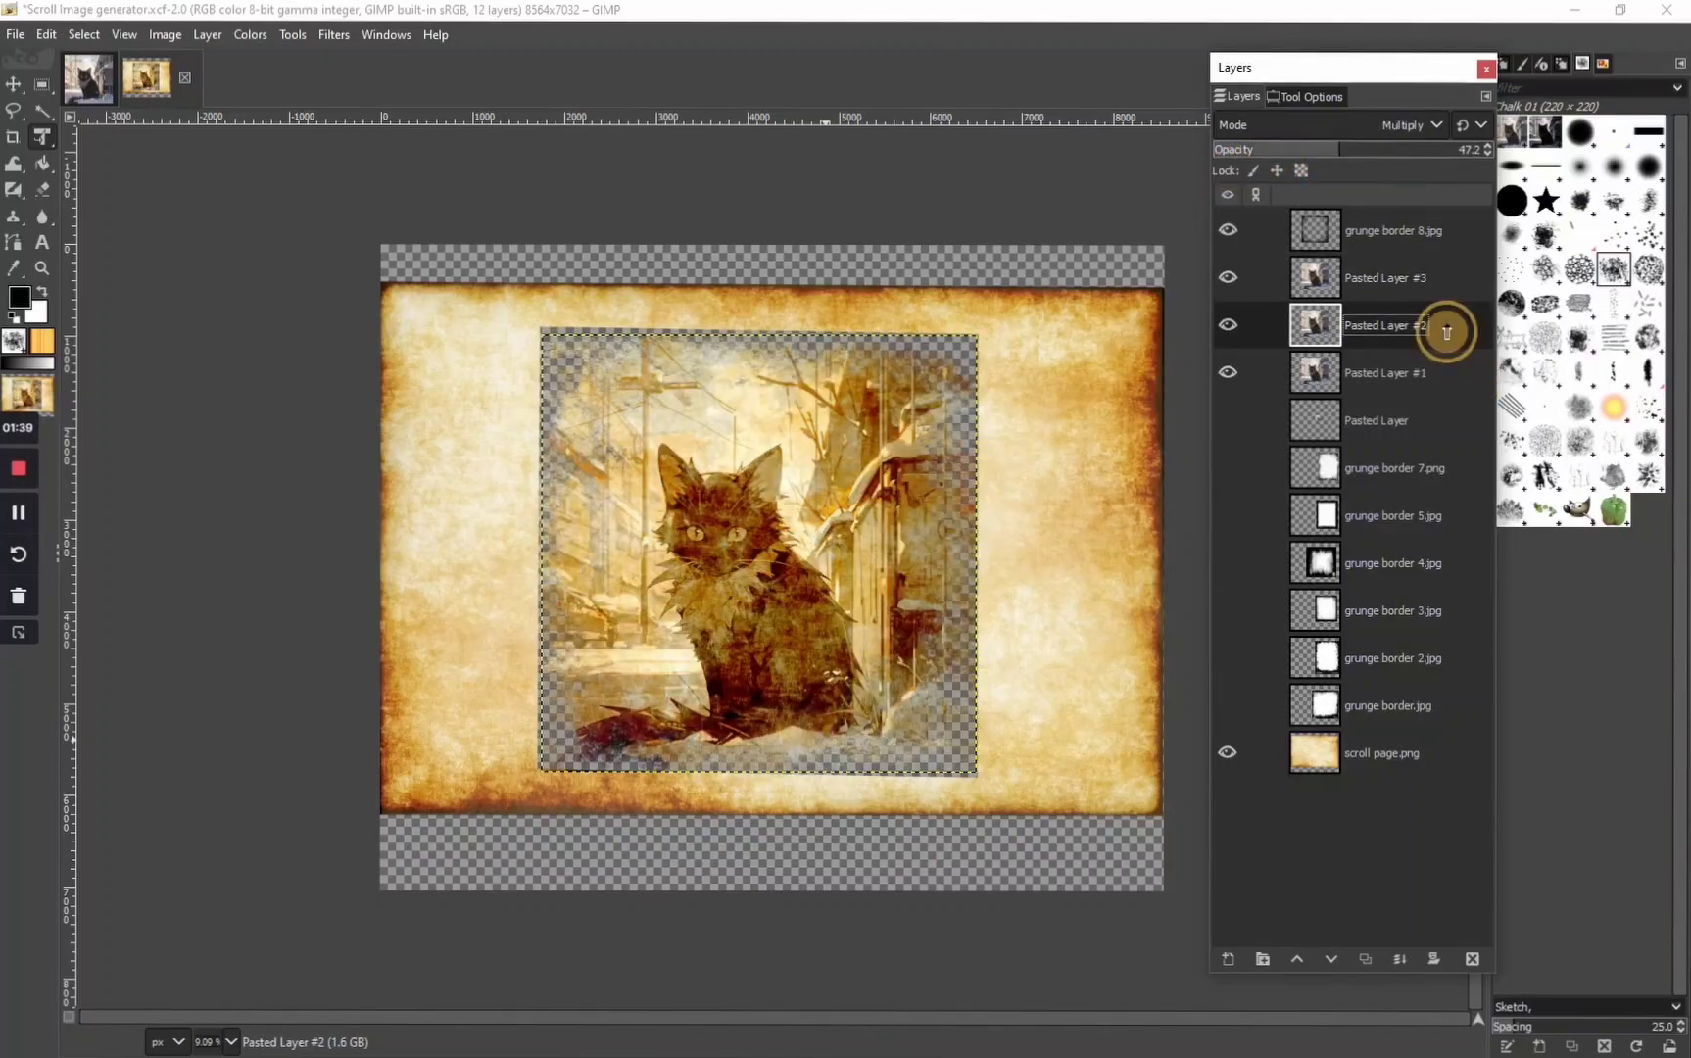
left_click(1481, 150)
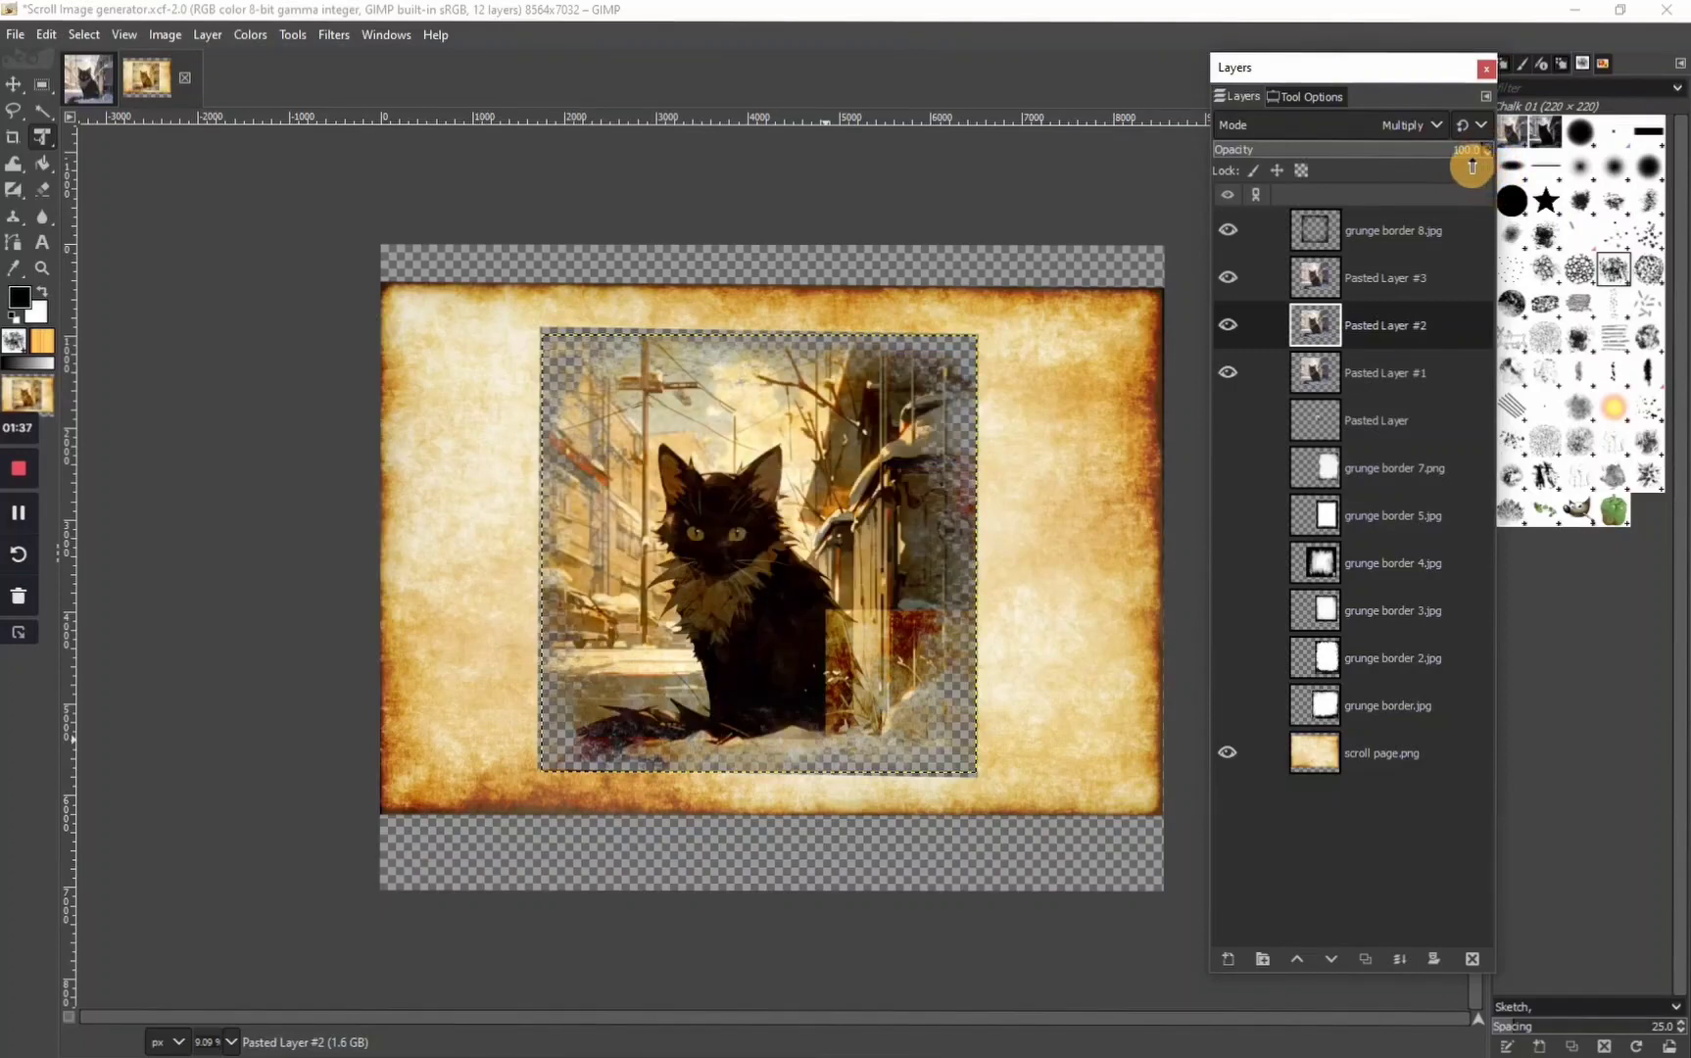
left_click_drag(1385, 156, 1364, 162)
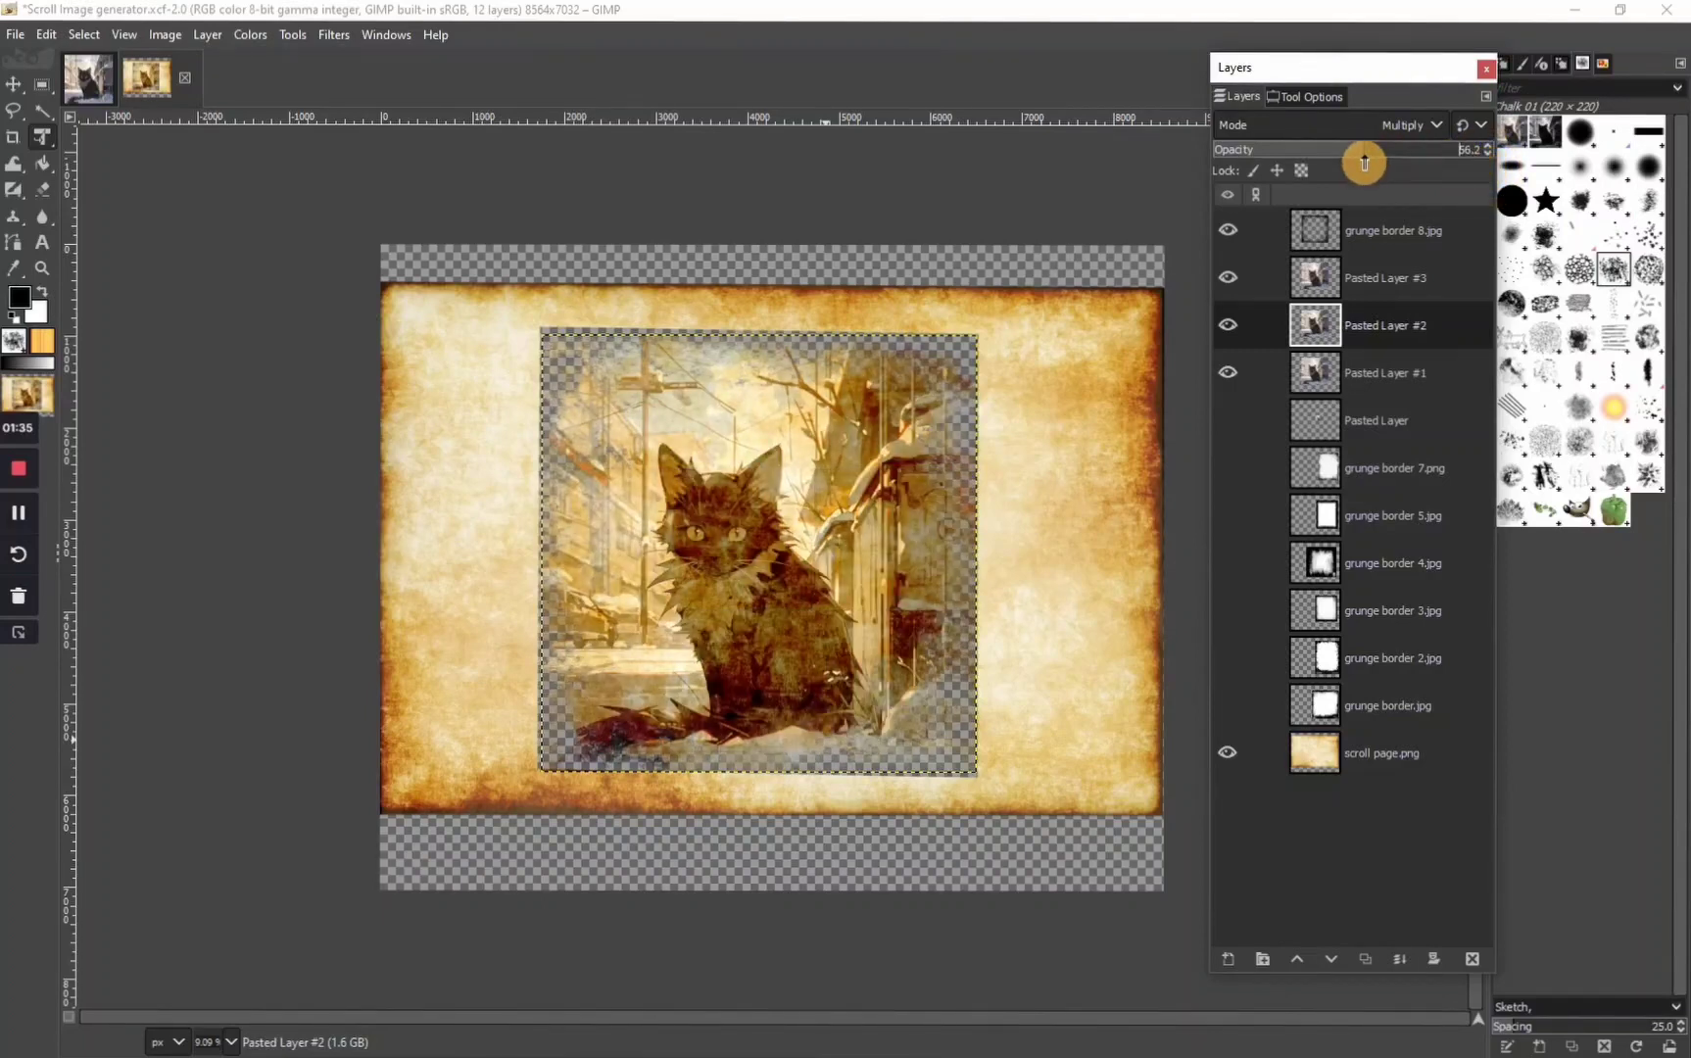
left_click(1458, 375)
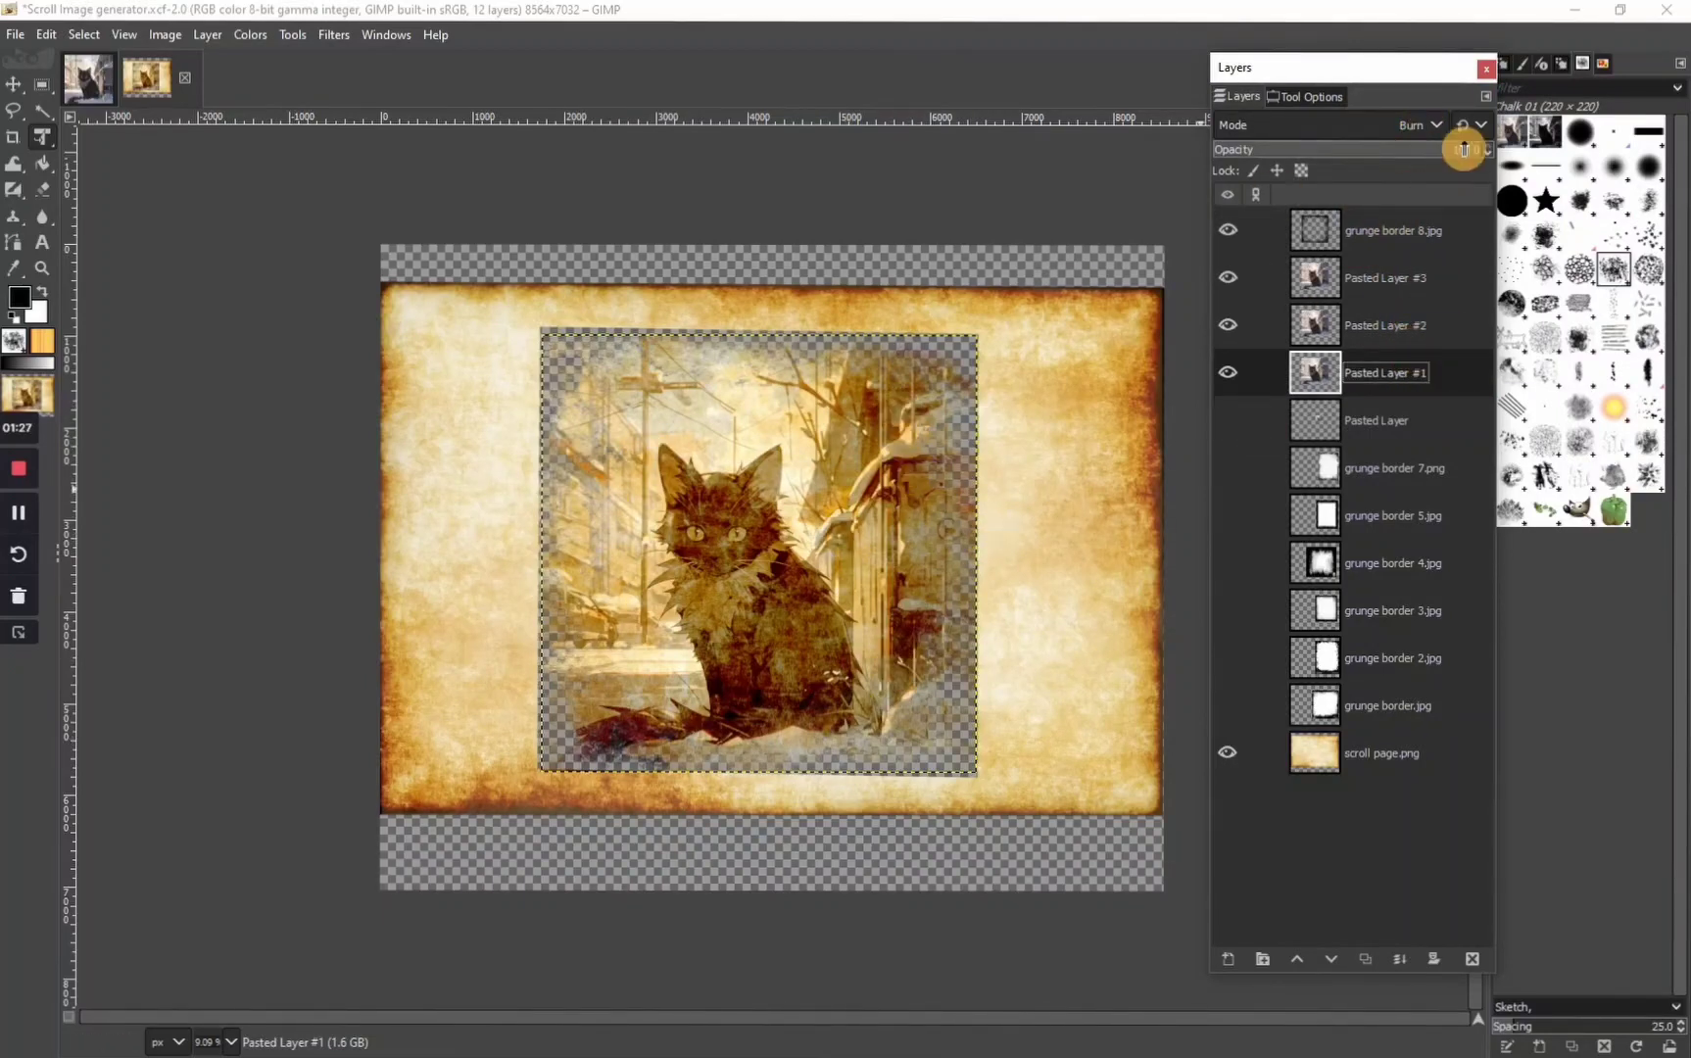
left_click_drag(1465, 150, 1426, 167)
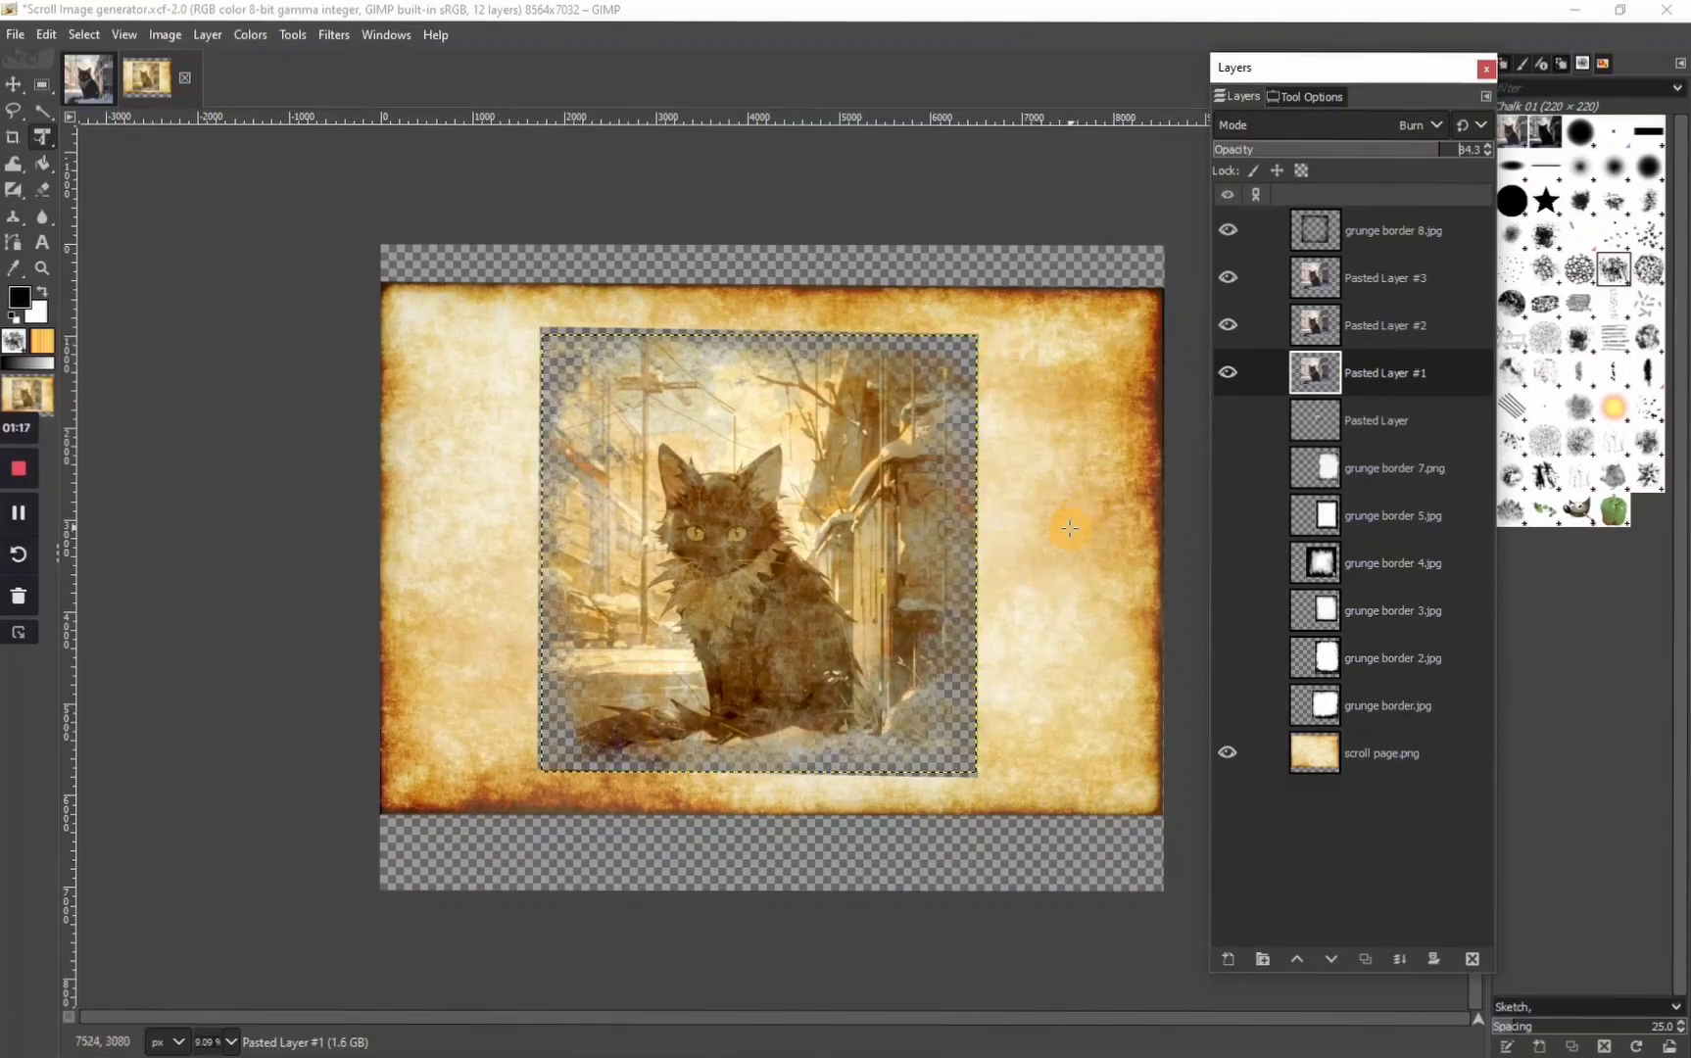
Hide the three pasted cat layers and show them again to compare the picture with the bare parchment
left_click(1228, 373)
left_click(1227, 328)
left_click(1227, 279)
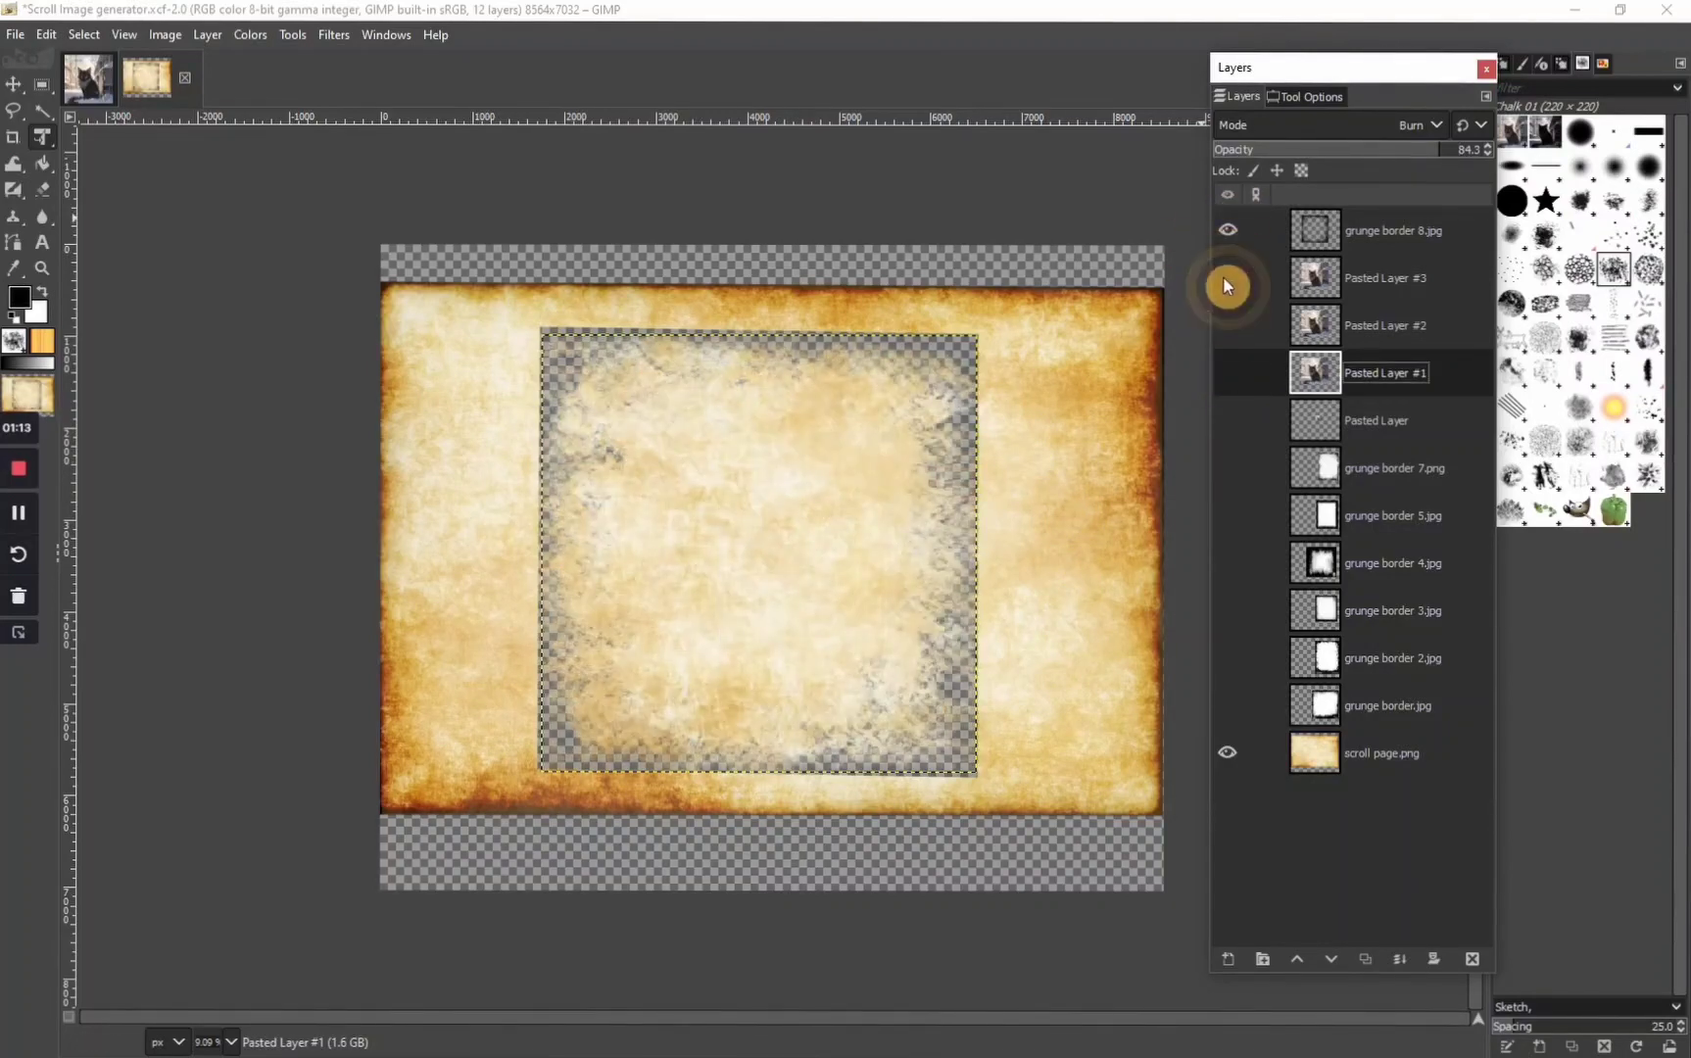
left_click(1227, 325)
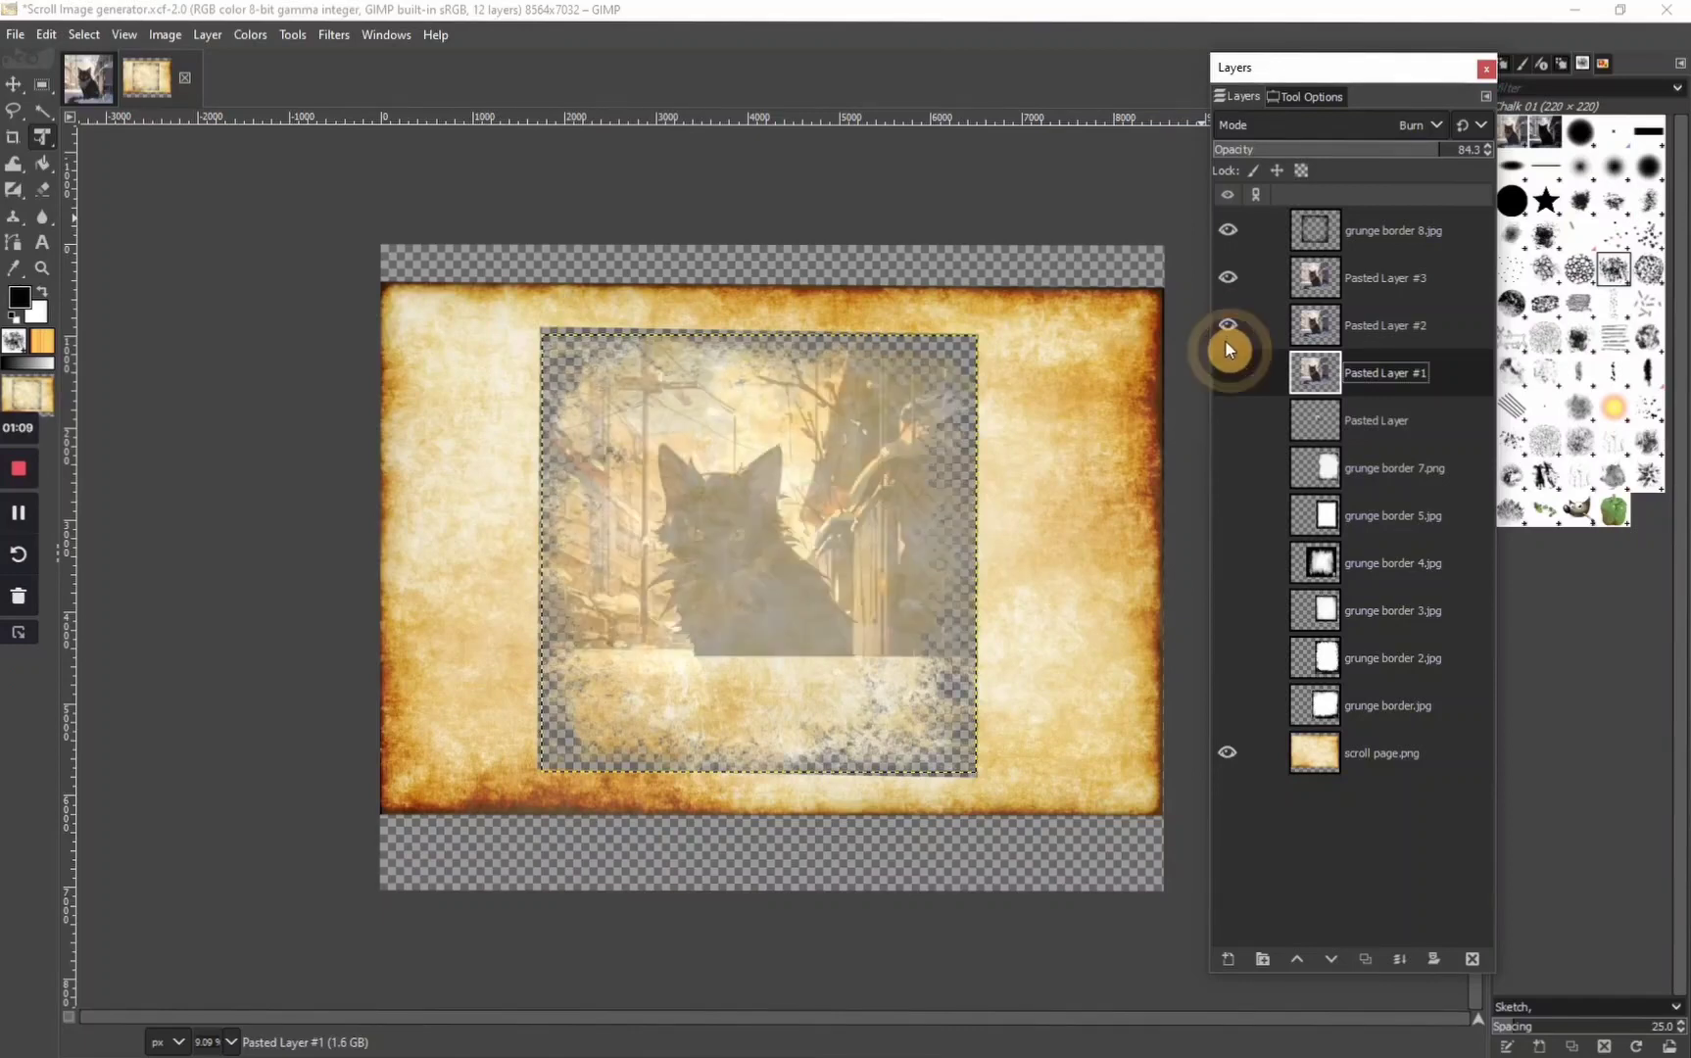
left_click(1227, 373)
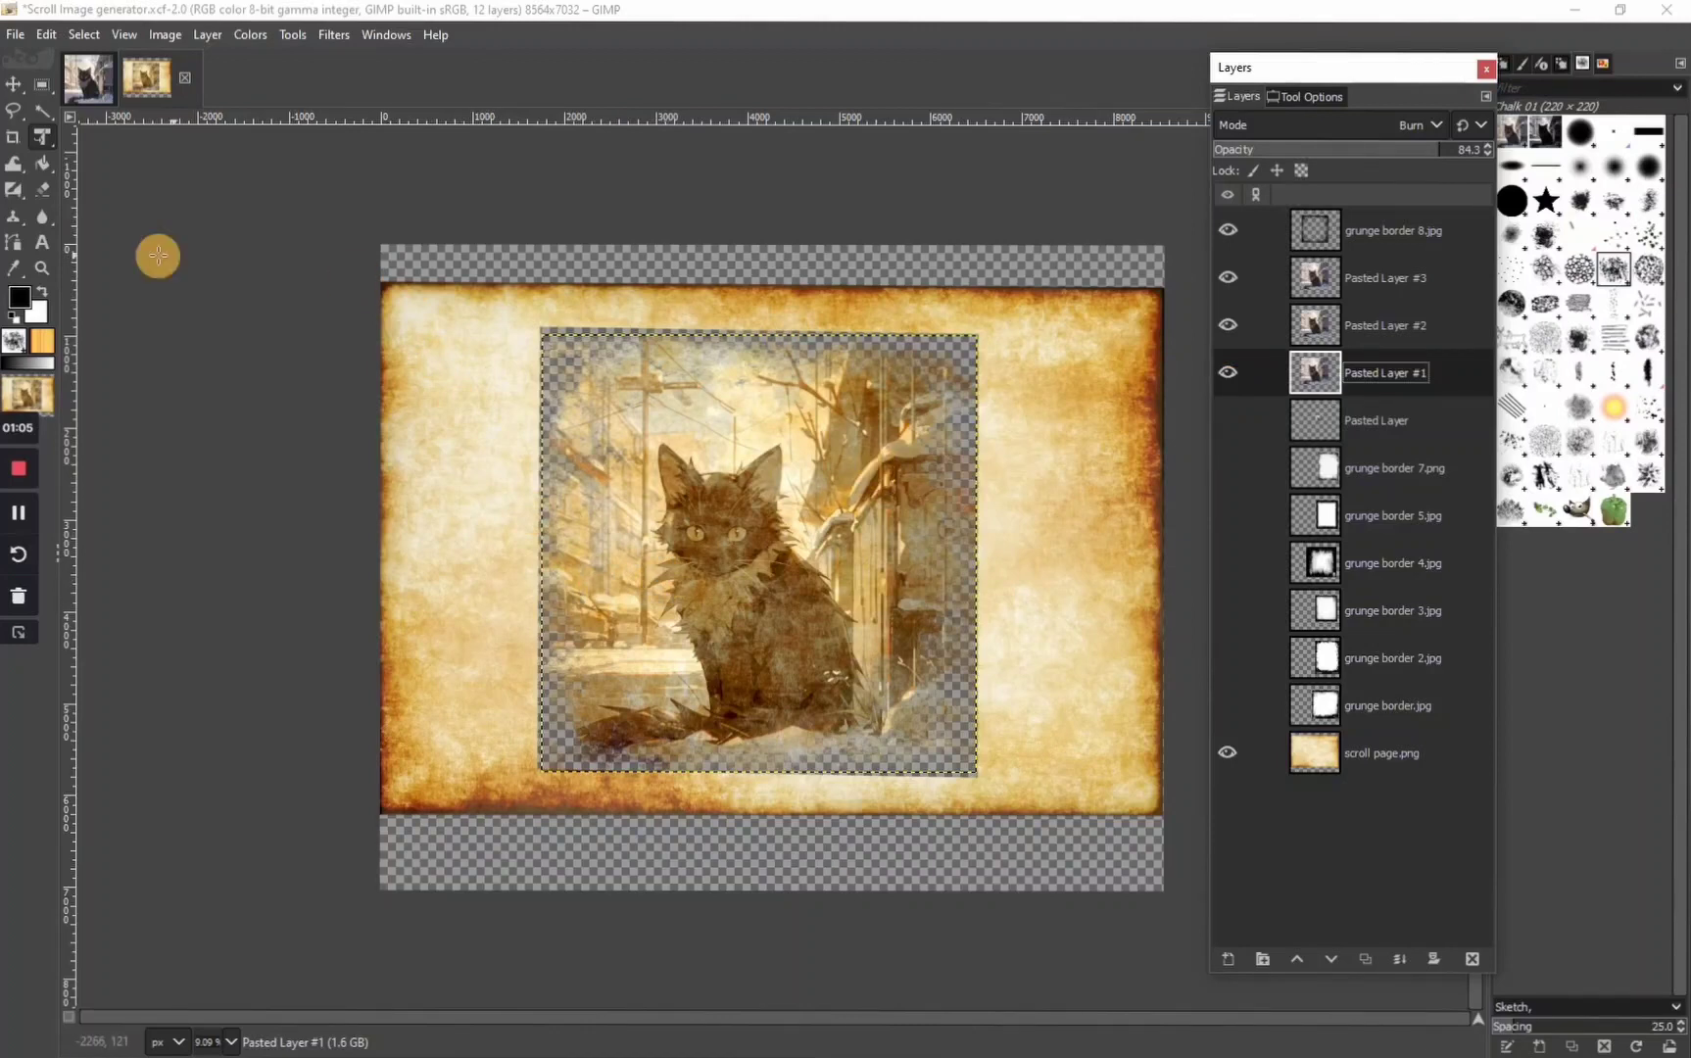
Select the whole cat picture with a rectangular selection and copy everything visible inside it
left_click(41, 84)
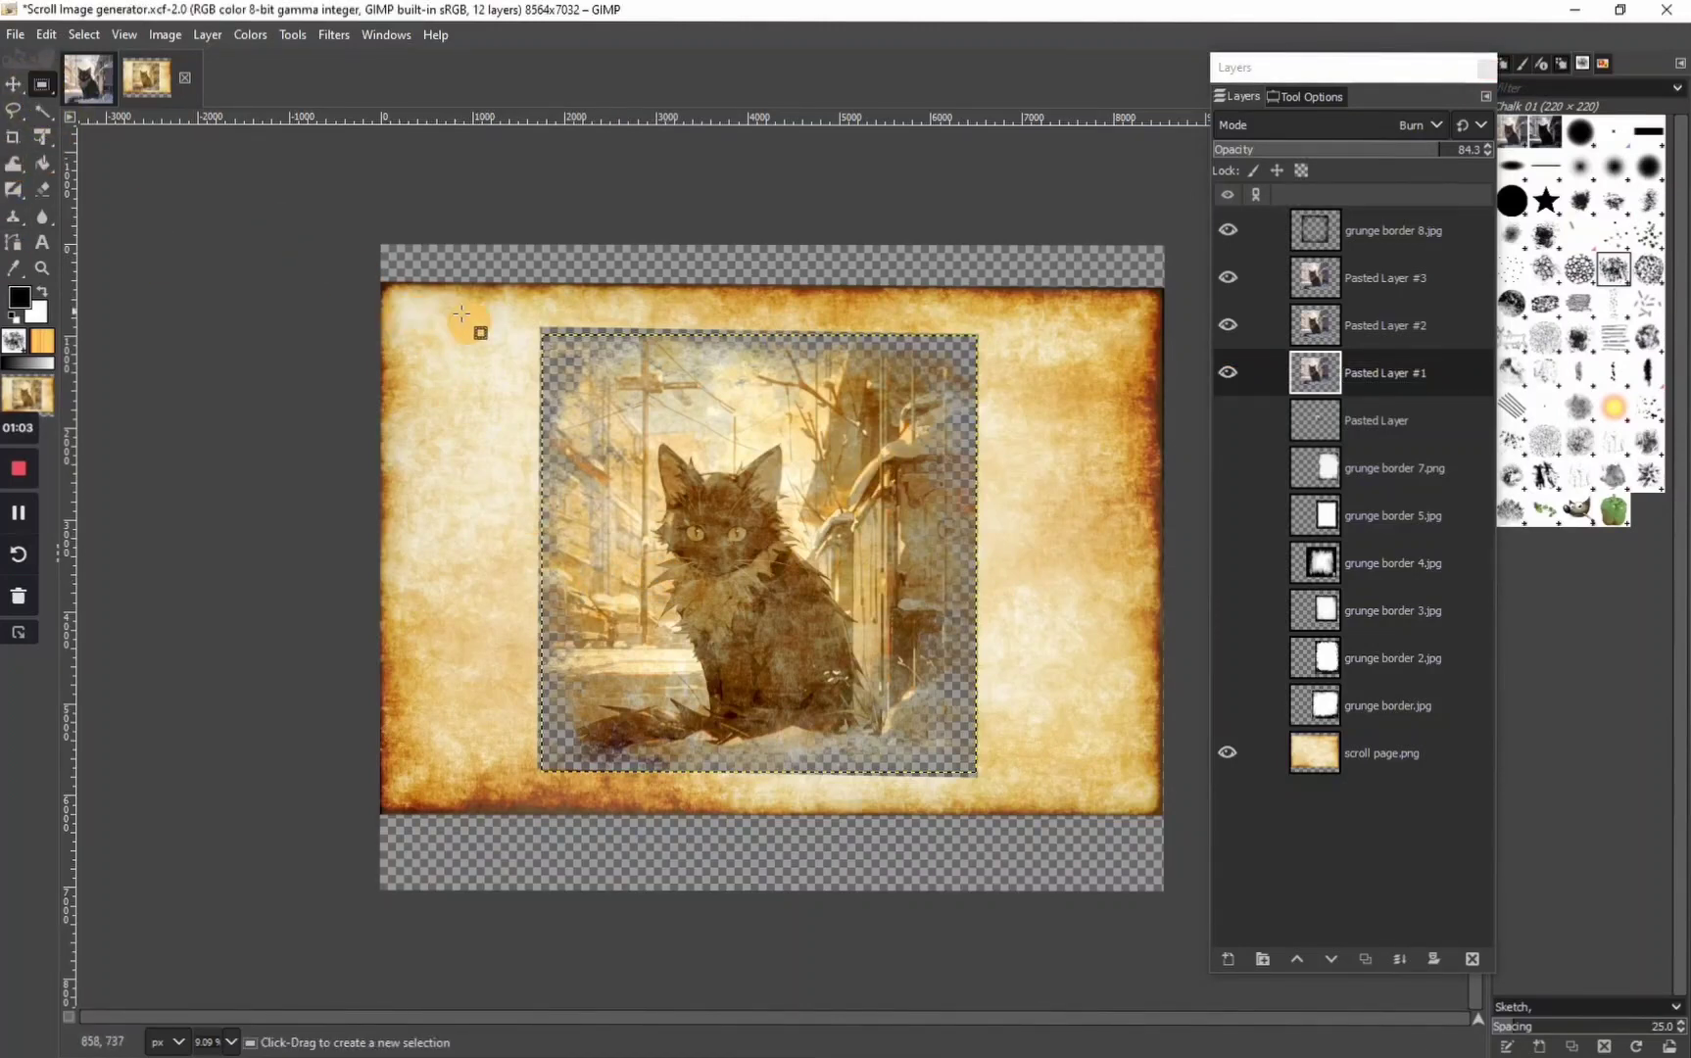
left_click_drag(545, 329, 972, 770)
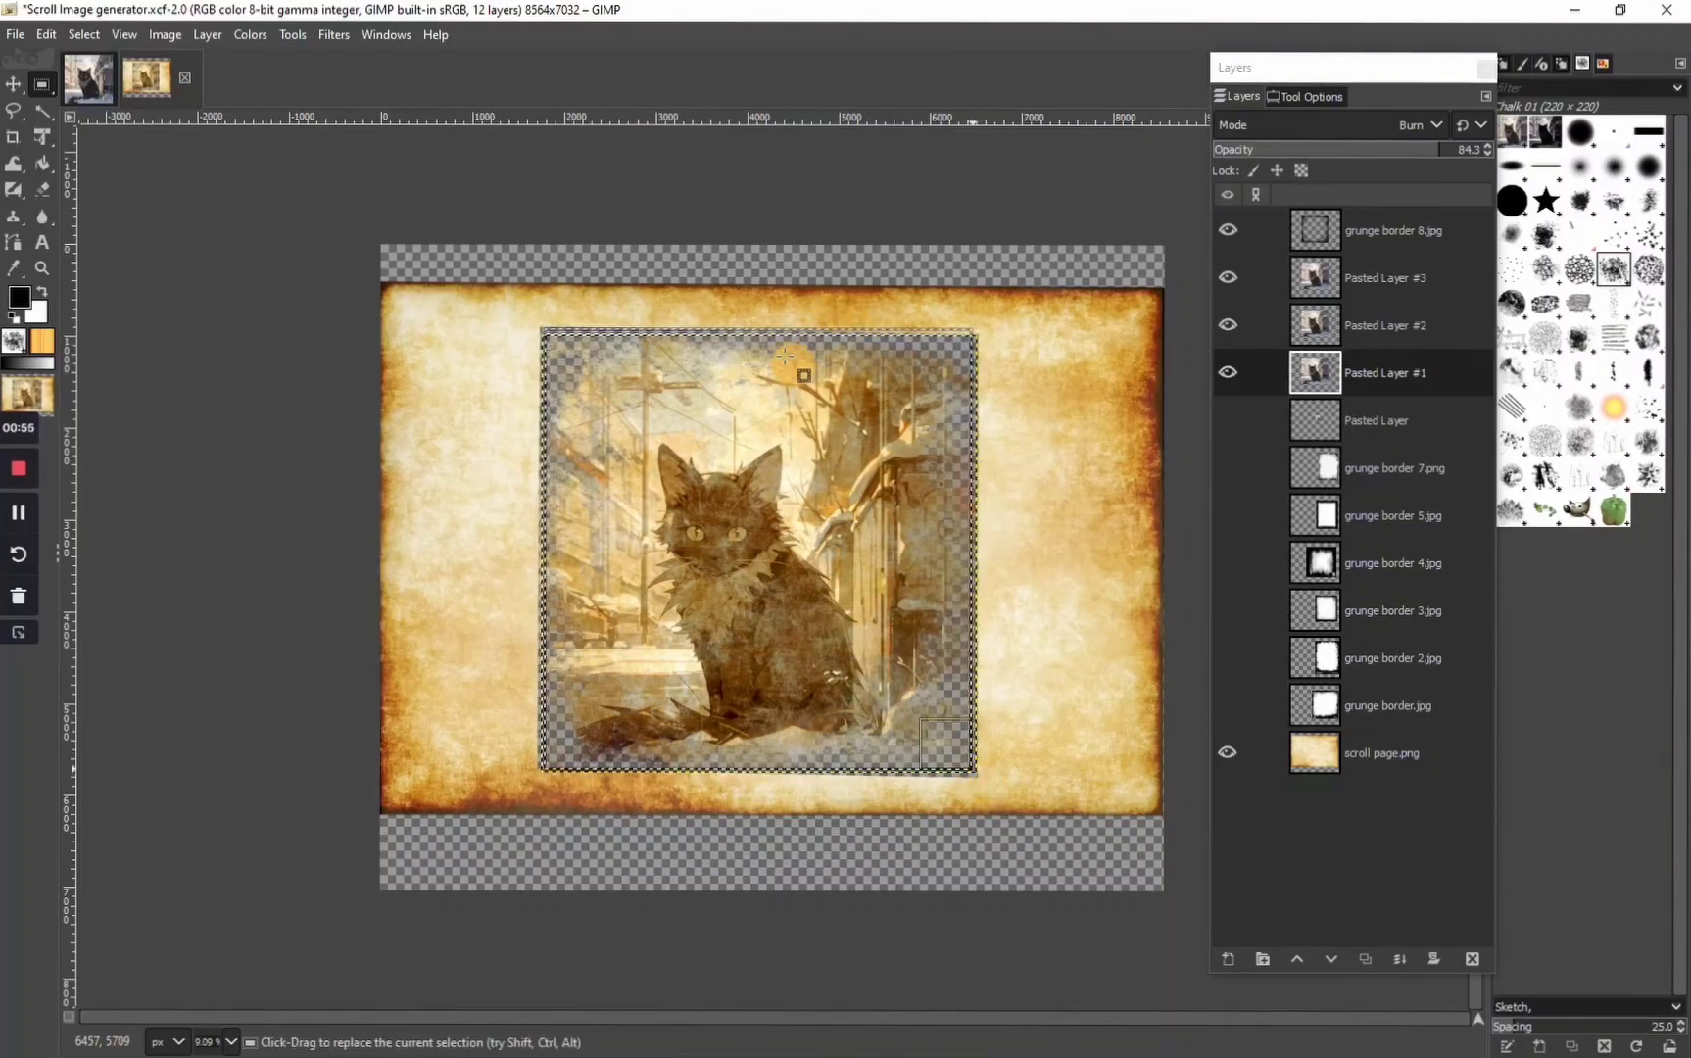
right_click(703, 554)
mouse_move(804, 604)
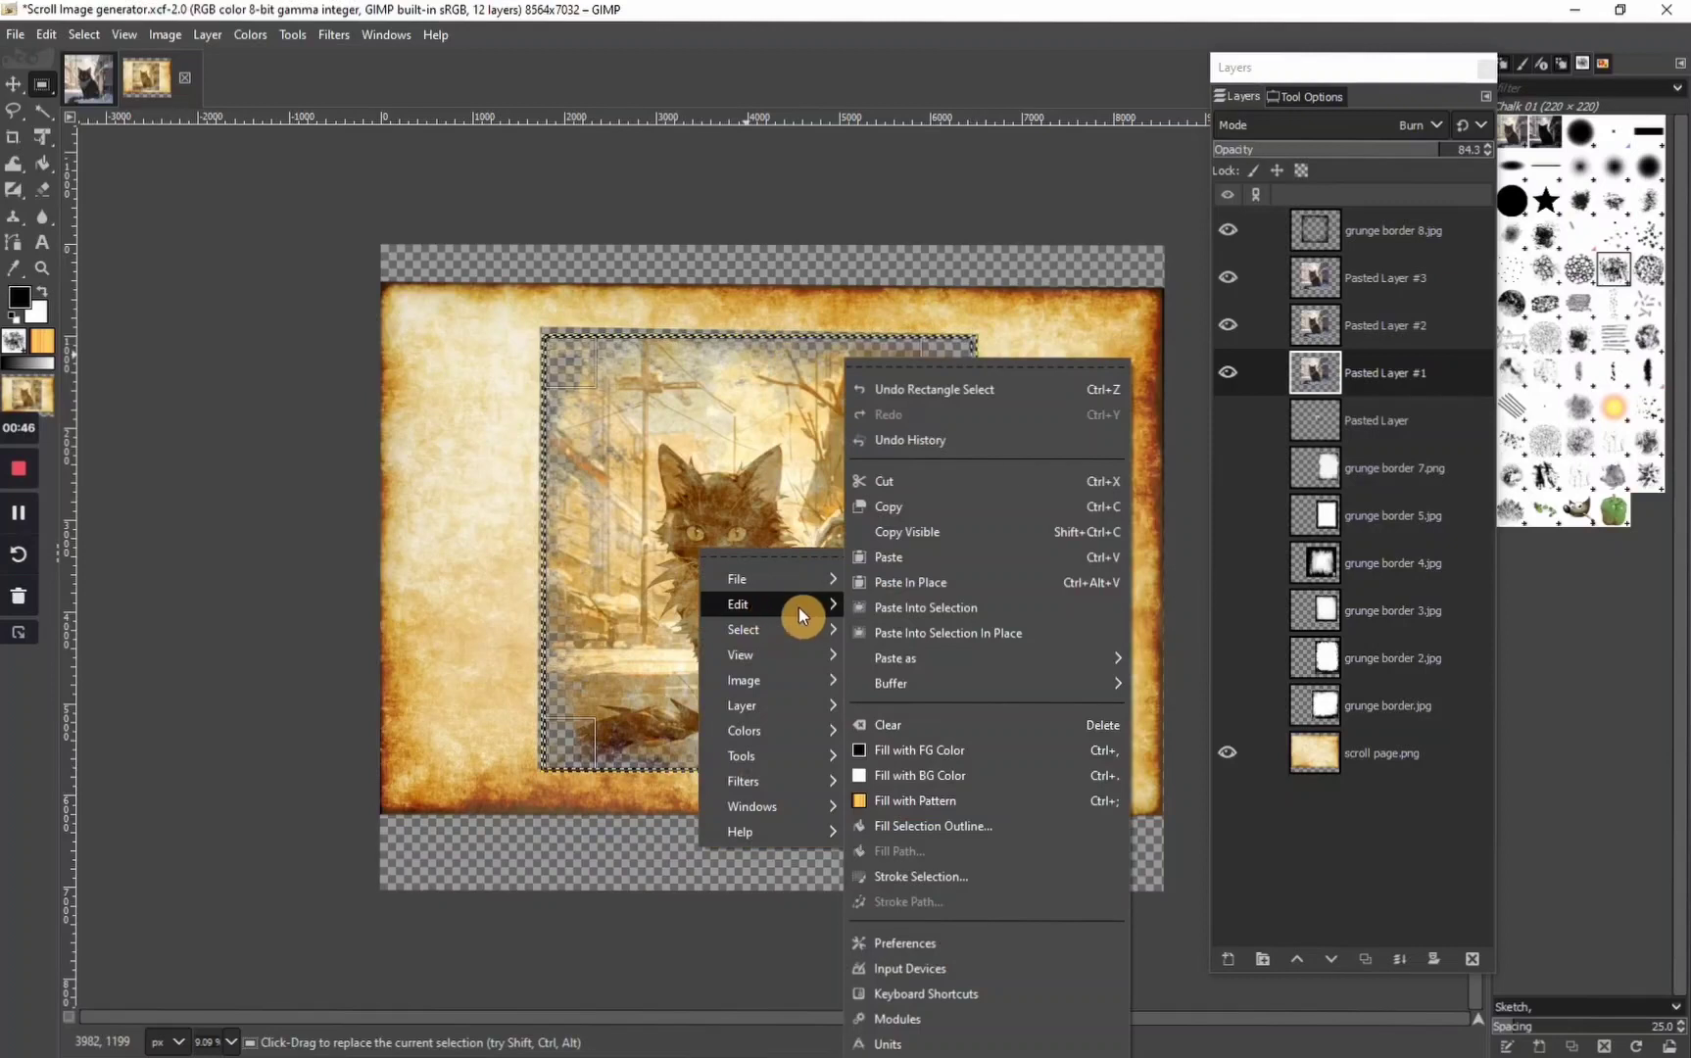
left_click(903, 532)
Paste the copied cat picture as a new image
right_click(149, 245)
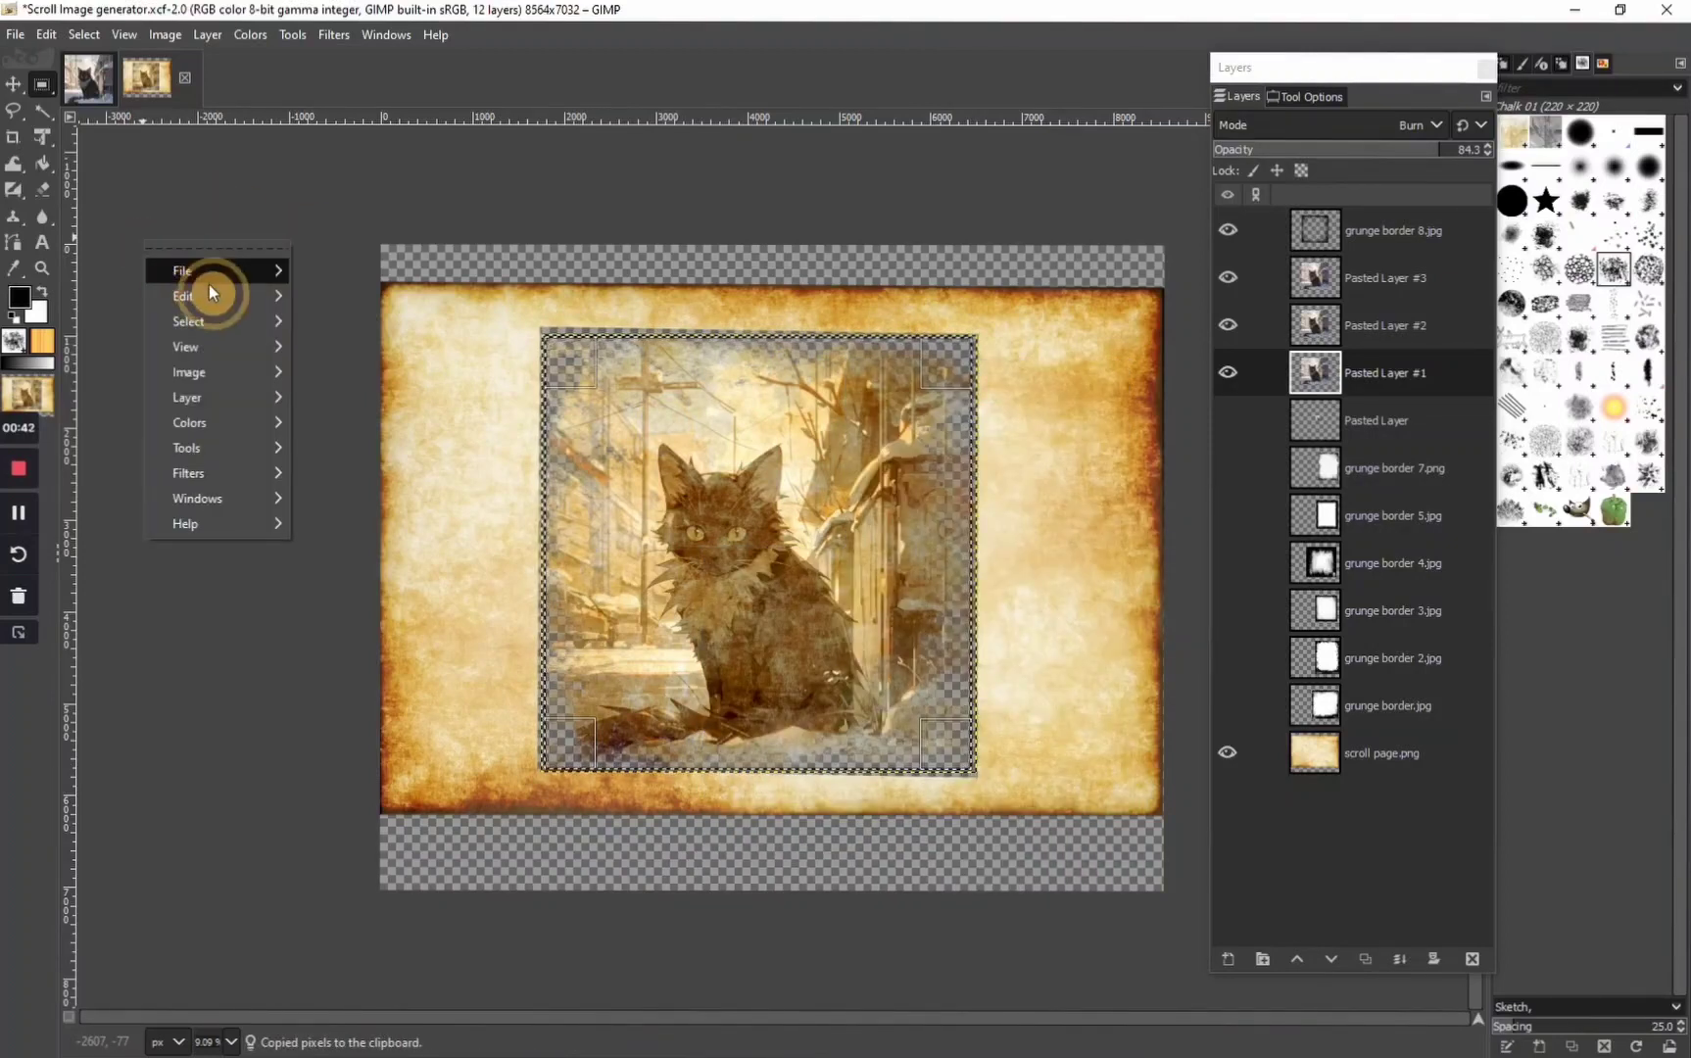
mouse_move(280, 299)
mouse_move(549, 582)
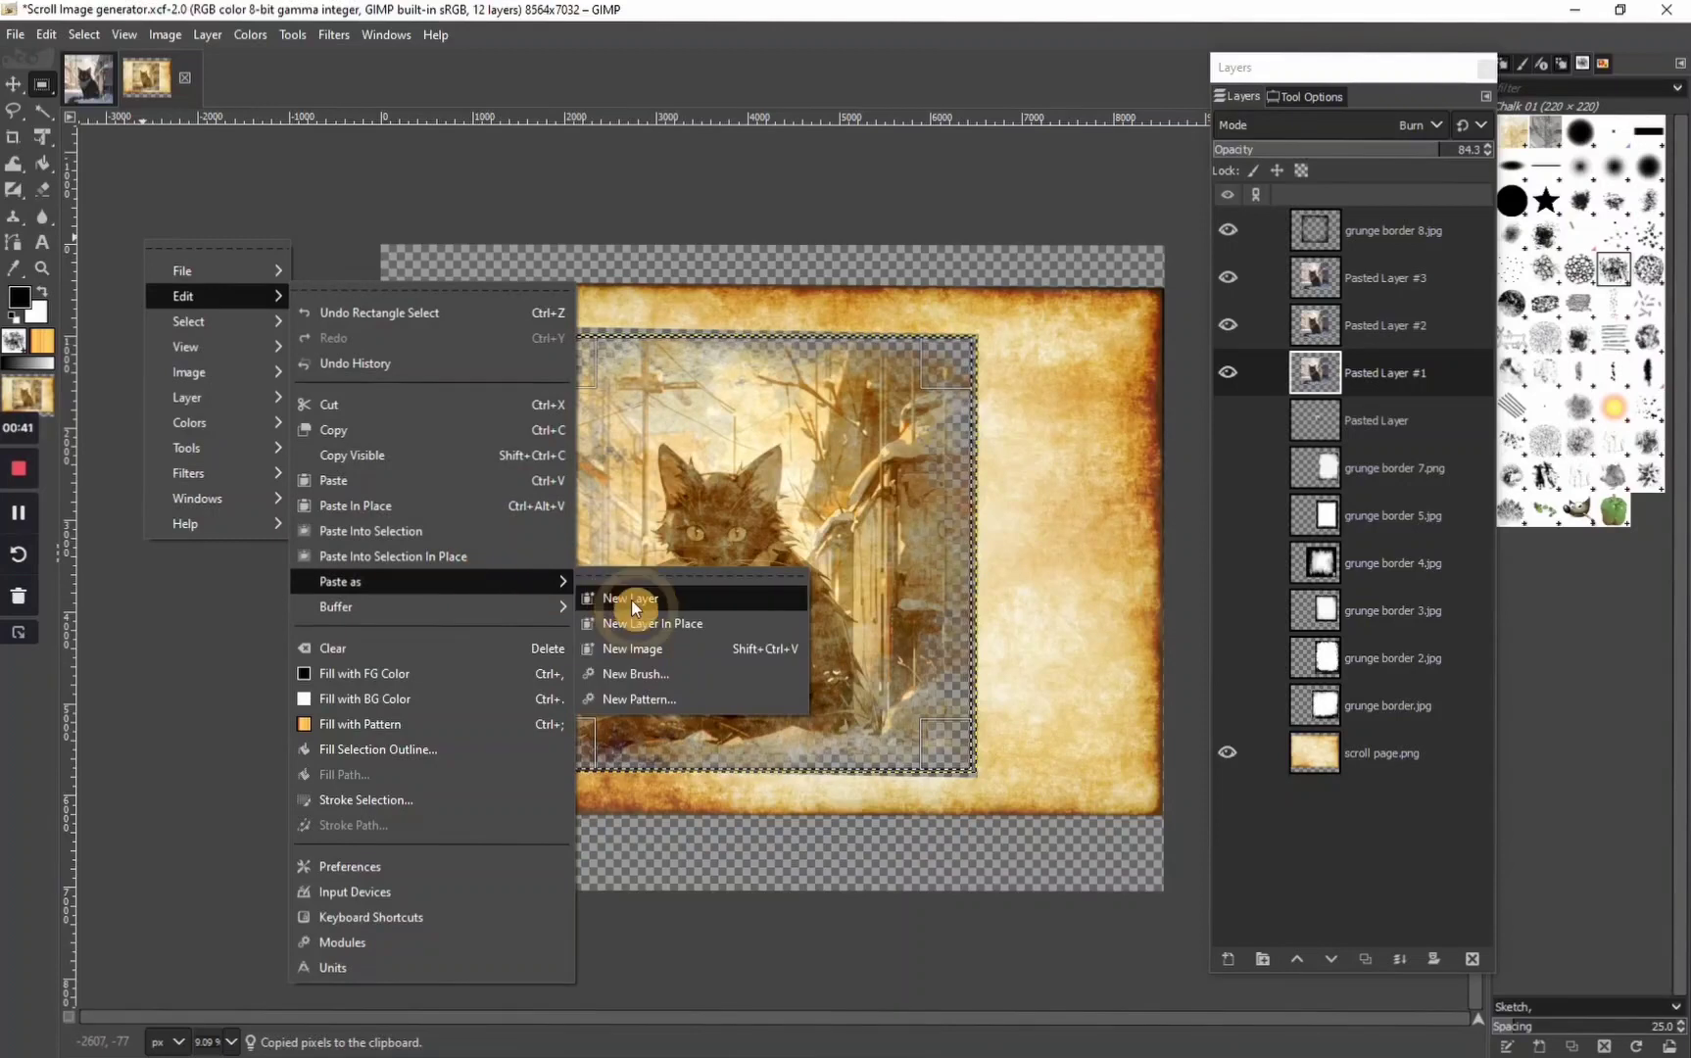
left_click(642, 640)
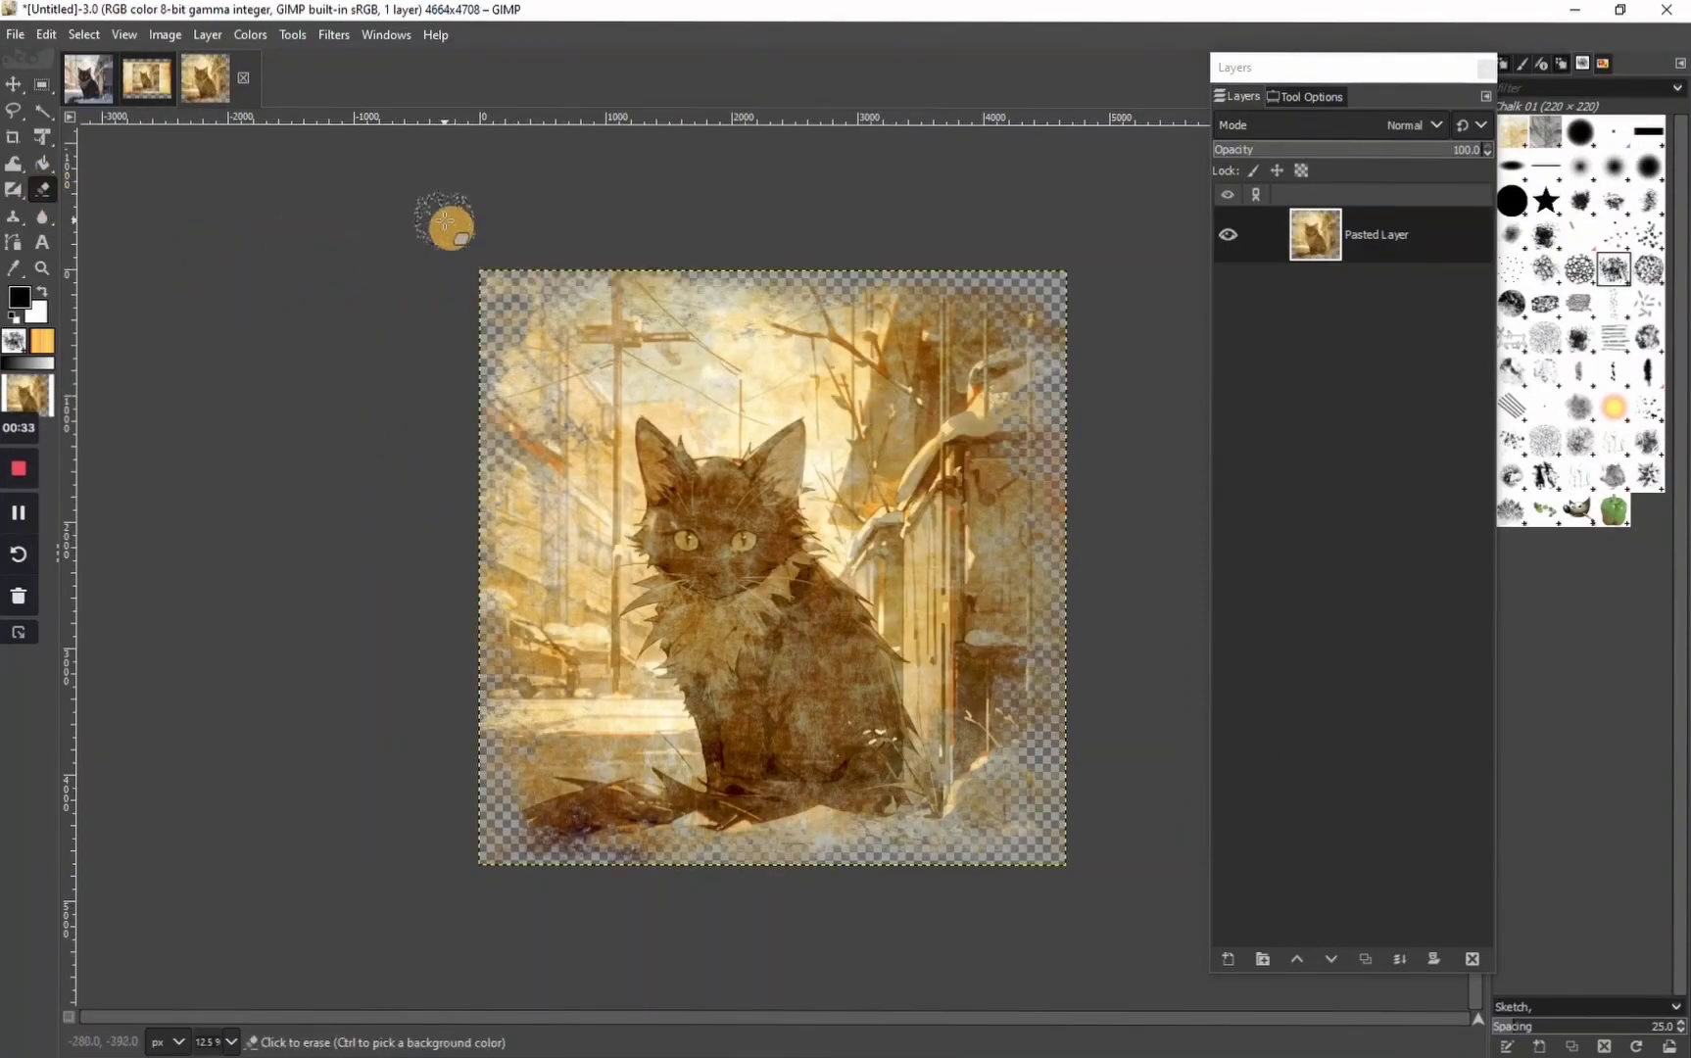
Set the Eraser to the Sponge 02 brush with spacing 44 and size 602, and erase at the picture's outer edge
left_click(1305, 98)
left_click(1231, 199)
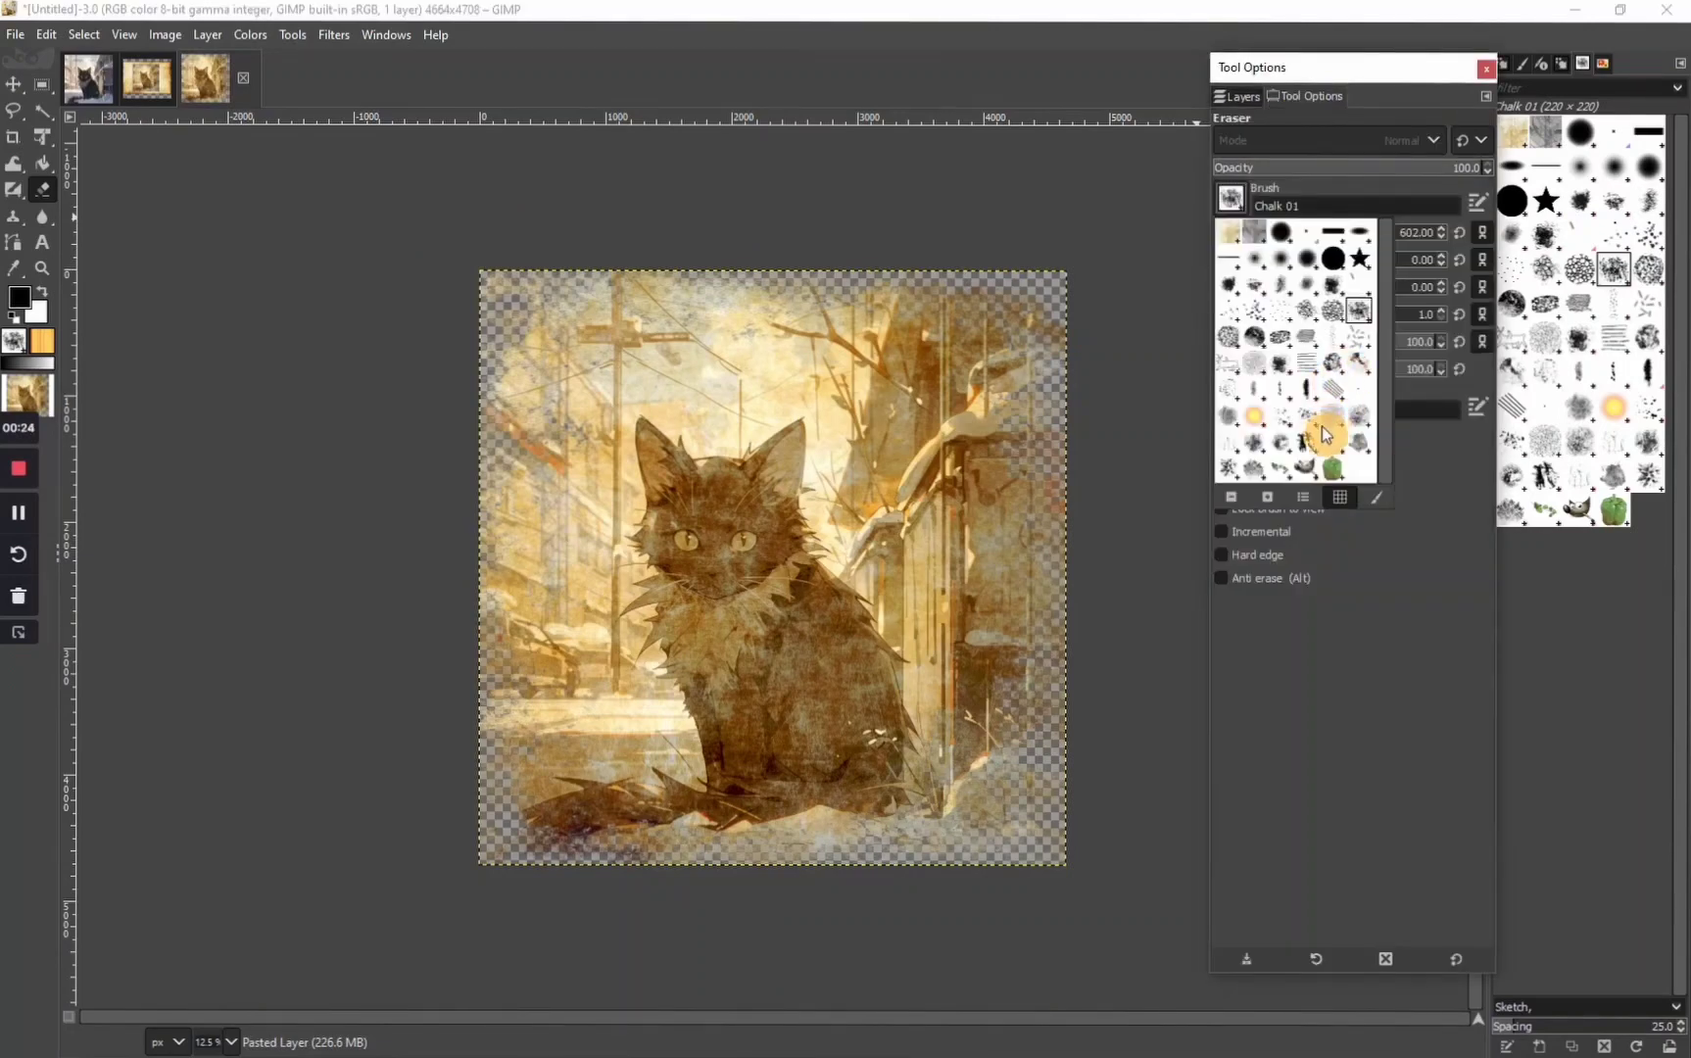
left_click(1366, 428)
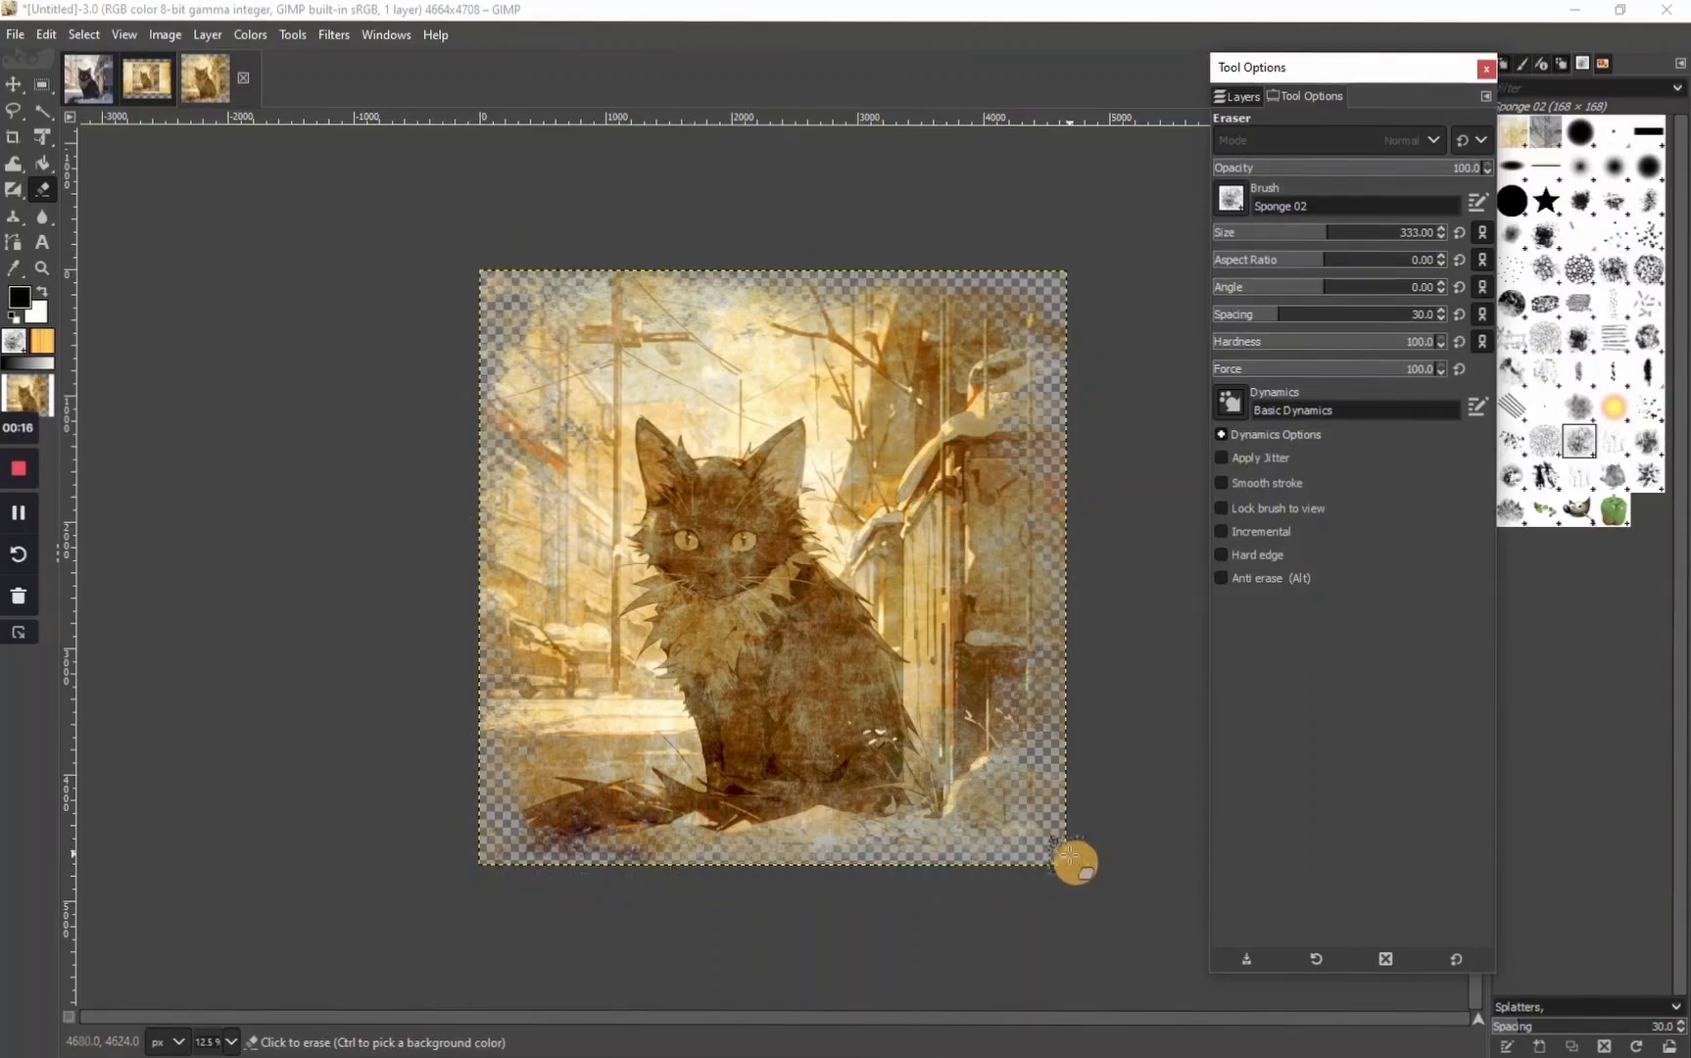
left_click_drag(1277, 313, 1297, 314)
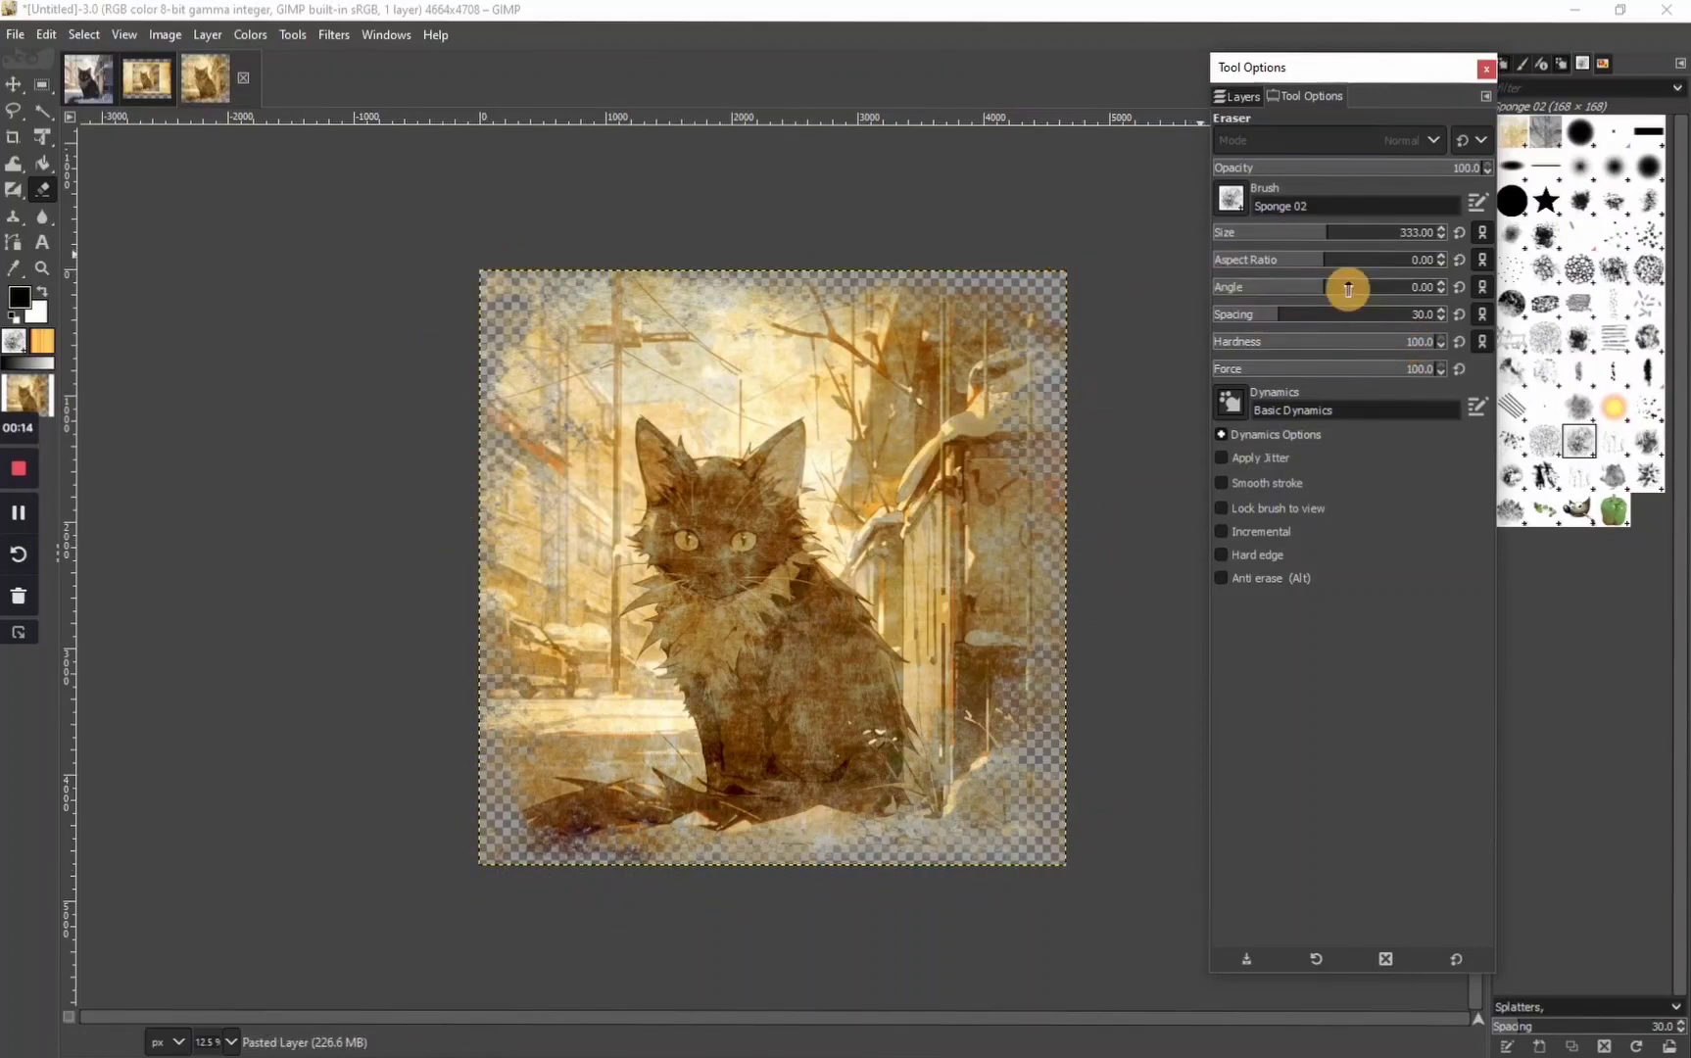
left_click_drag(1328, 233, 1377, 233)
left_click(1058, 254)
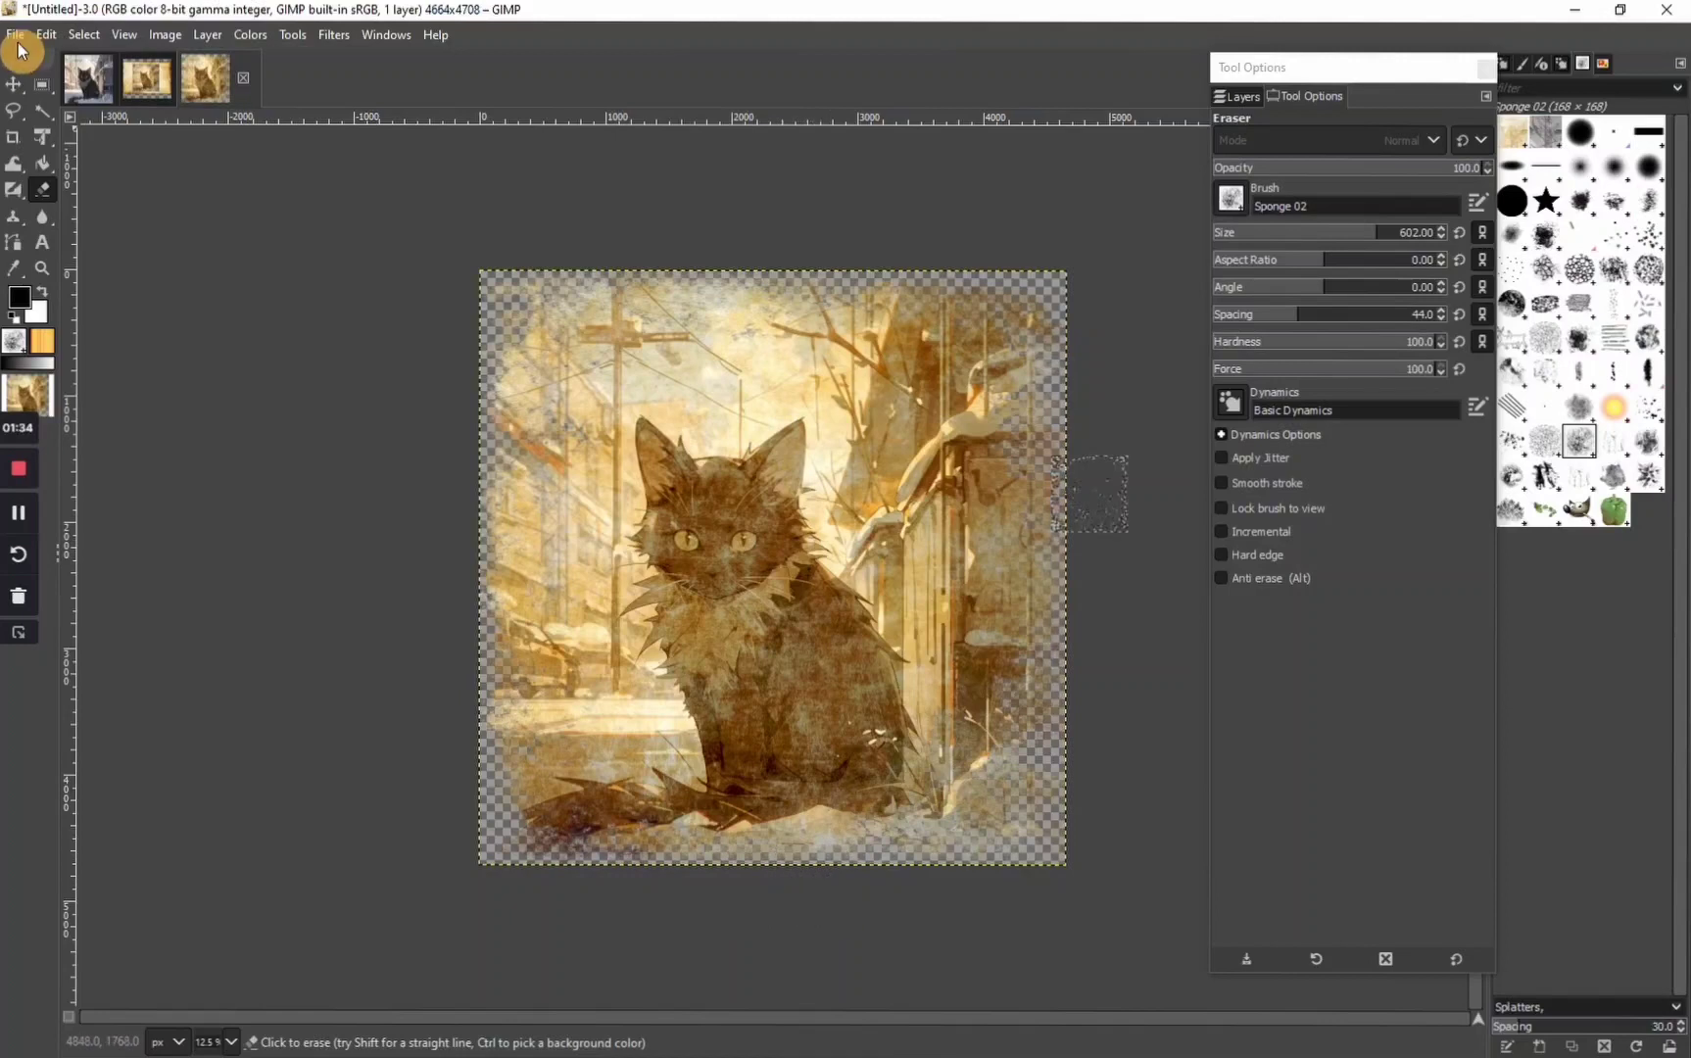
Set up an export of the image to the Pictures folder under the name Test Cat.png
left_click(16, 35)
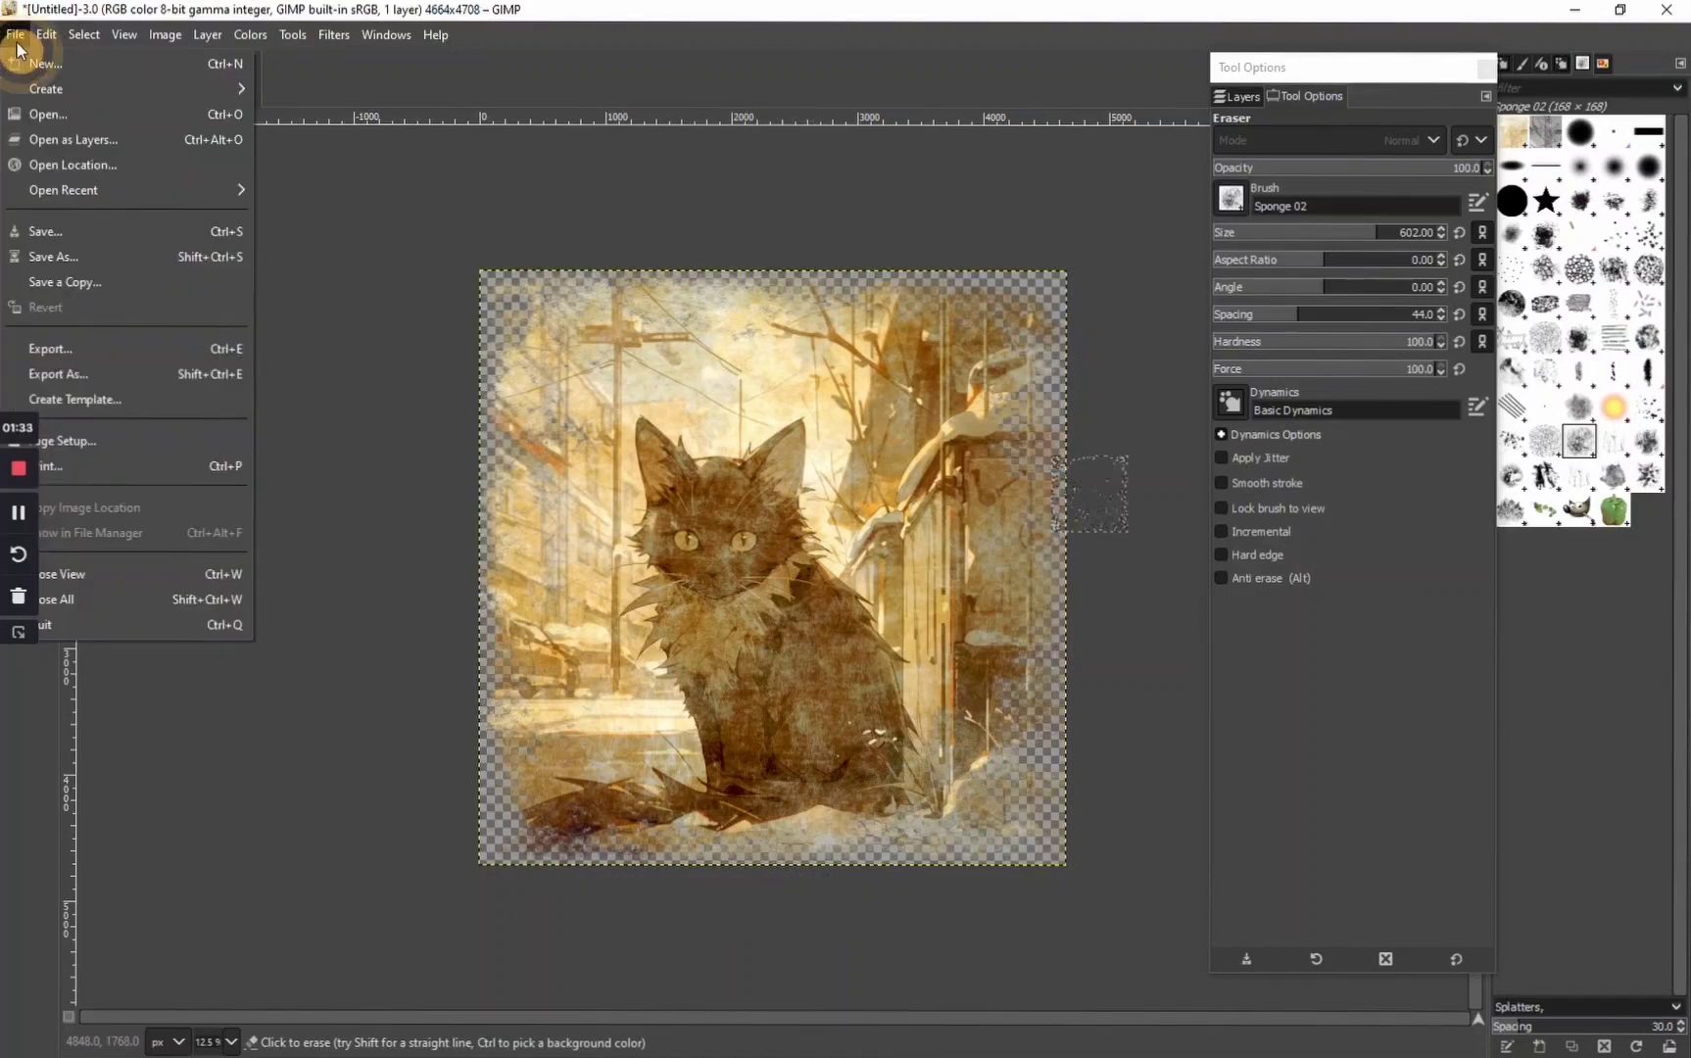
left_click(95, 383)
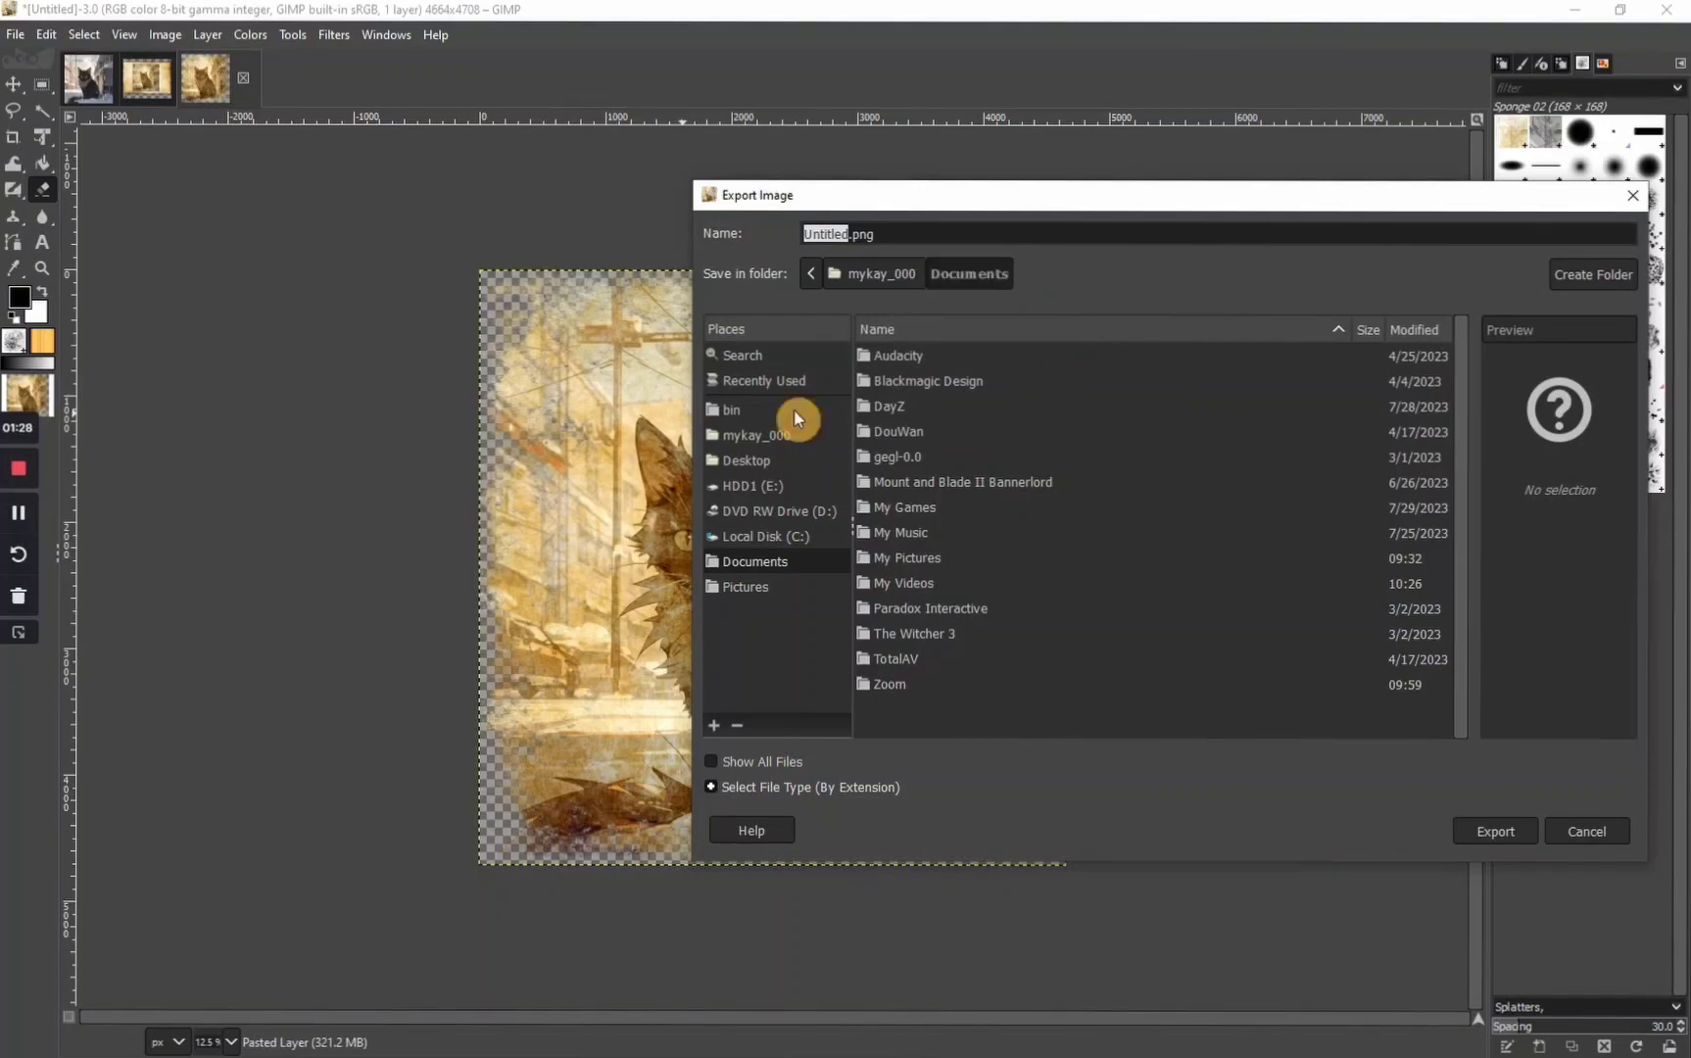
left_click(746, 588)
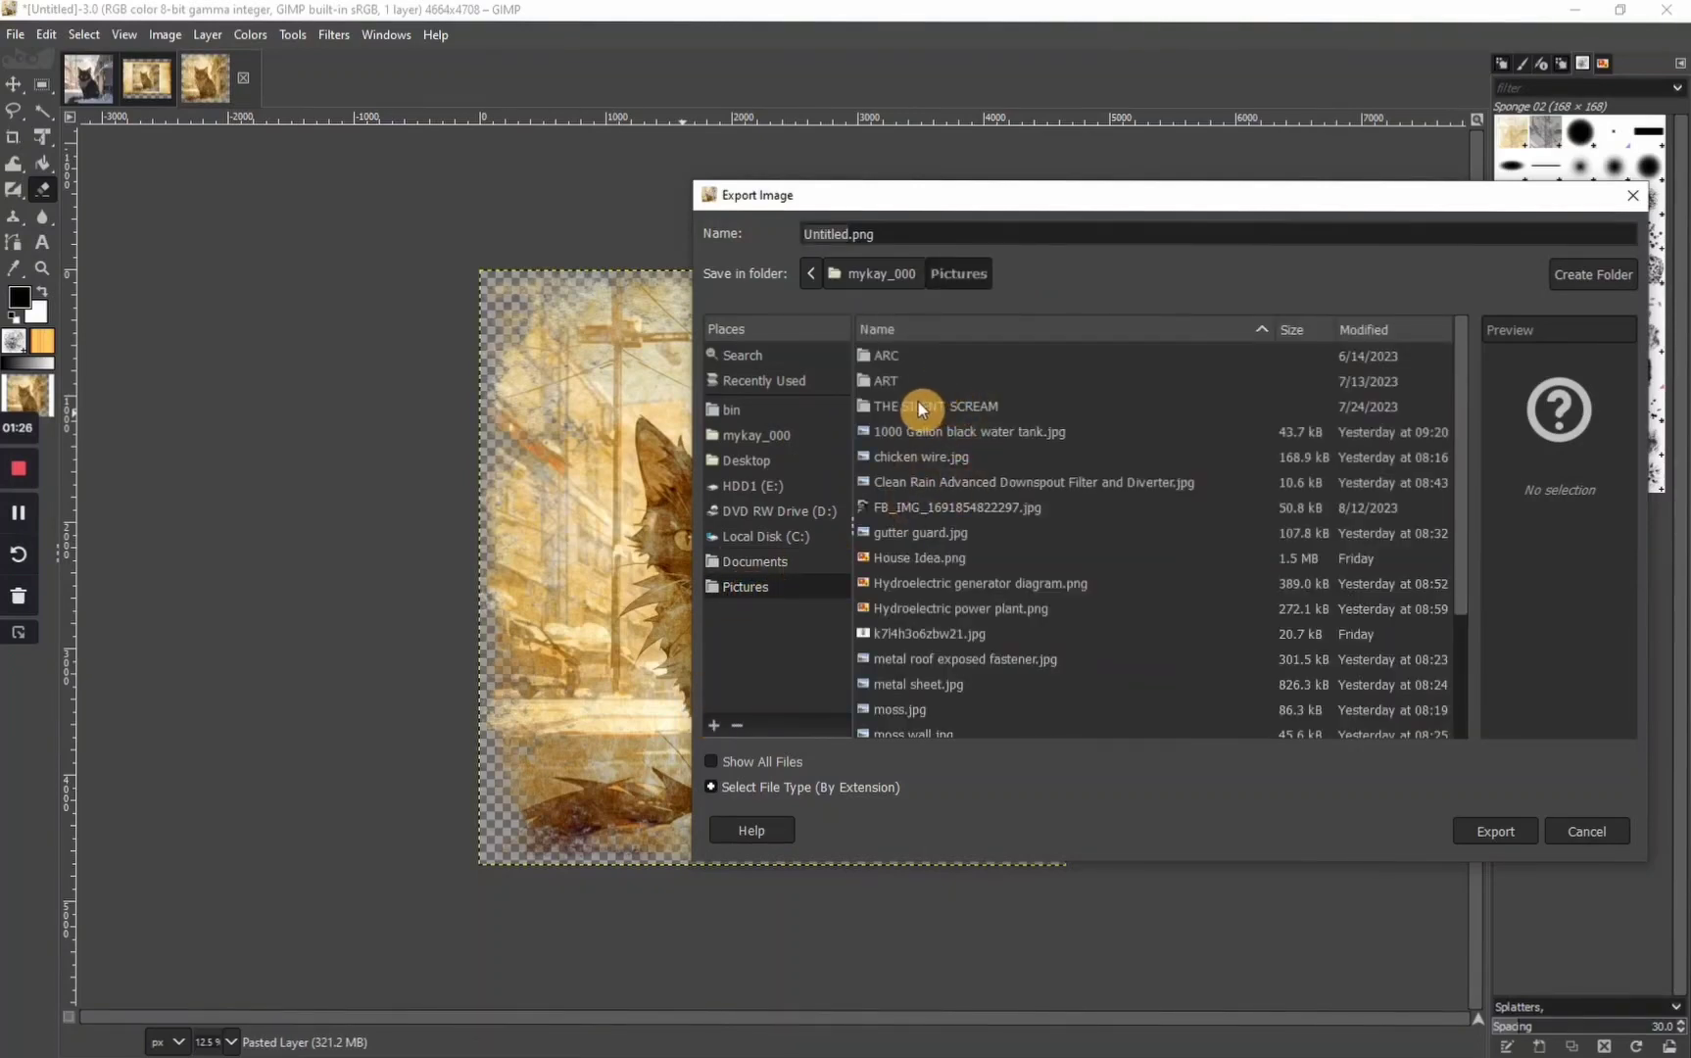
key("ctrl+a")
key("BackSpace")
type("Test C")
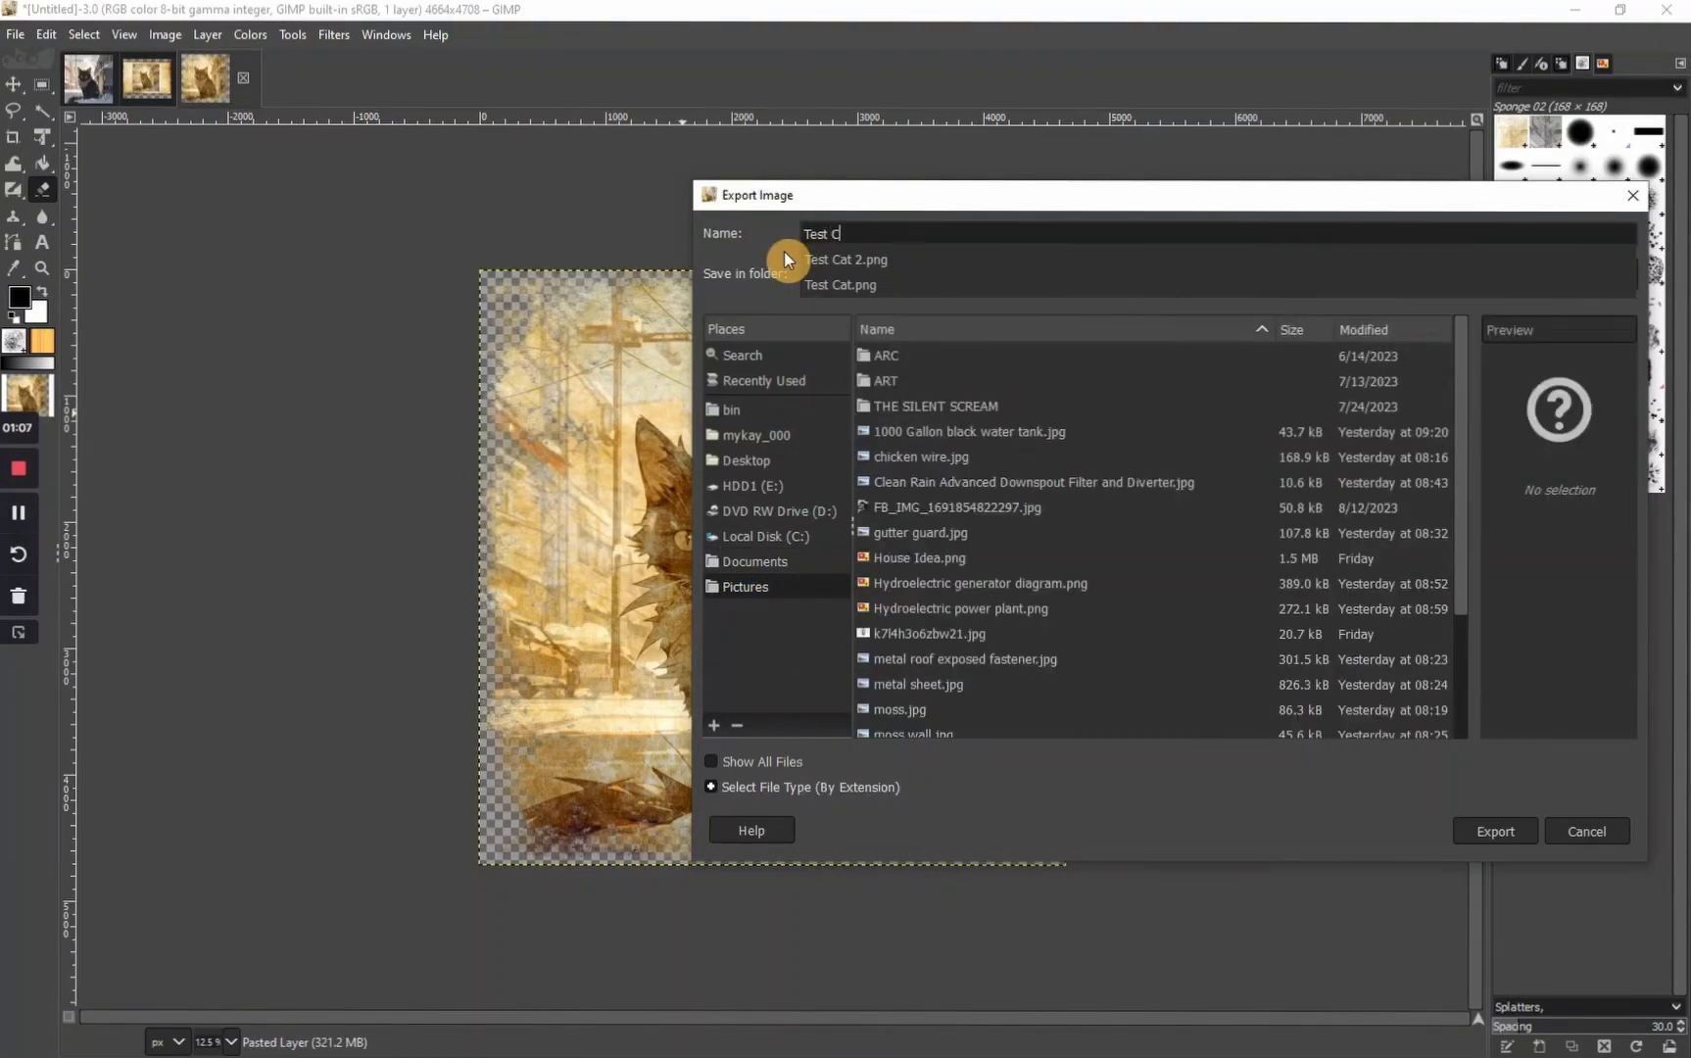
type("at.png")
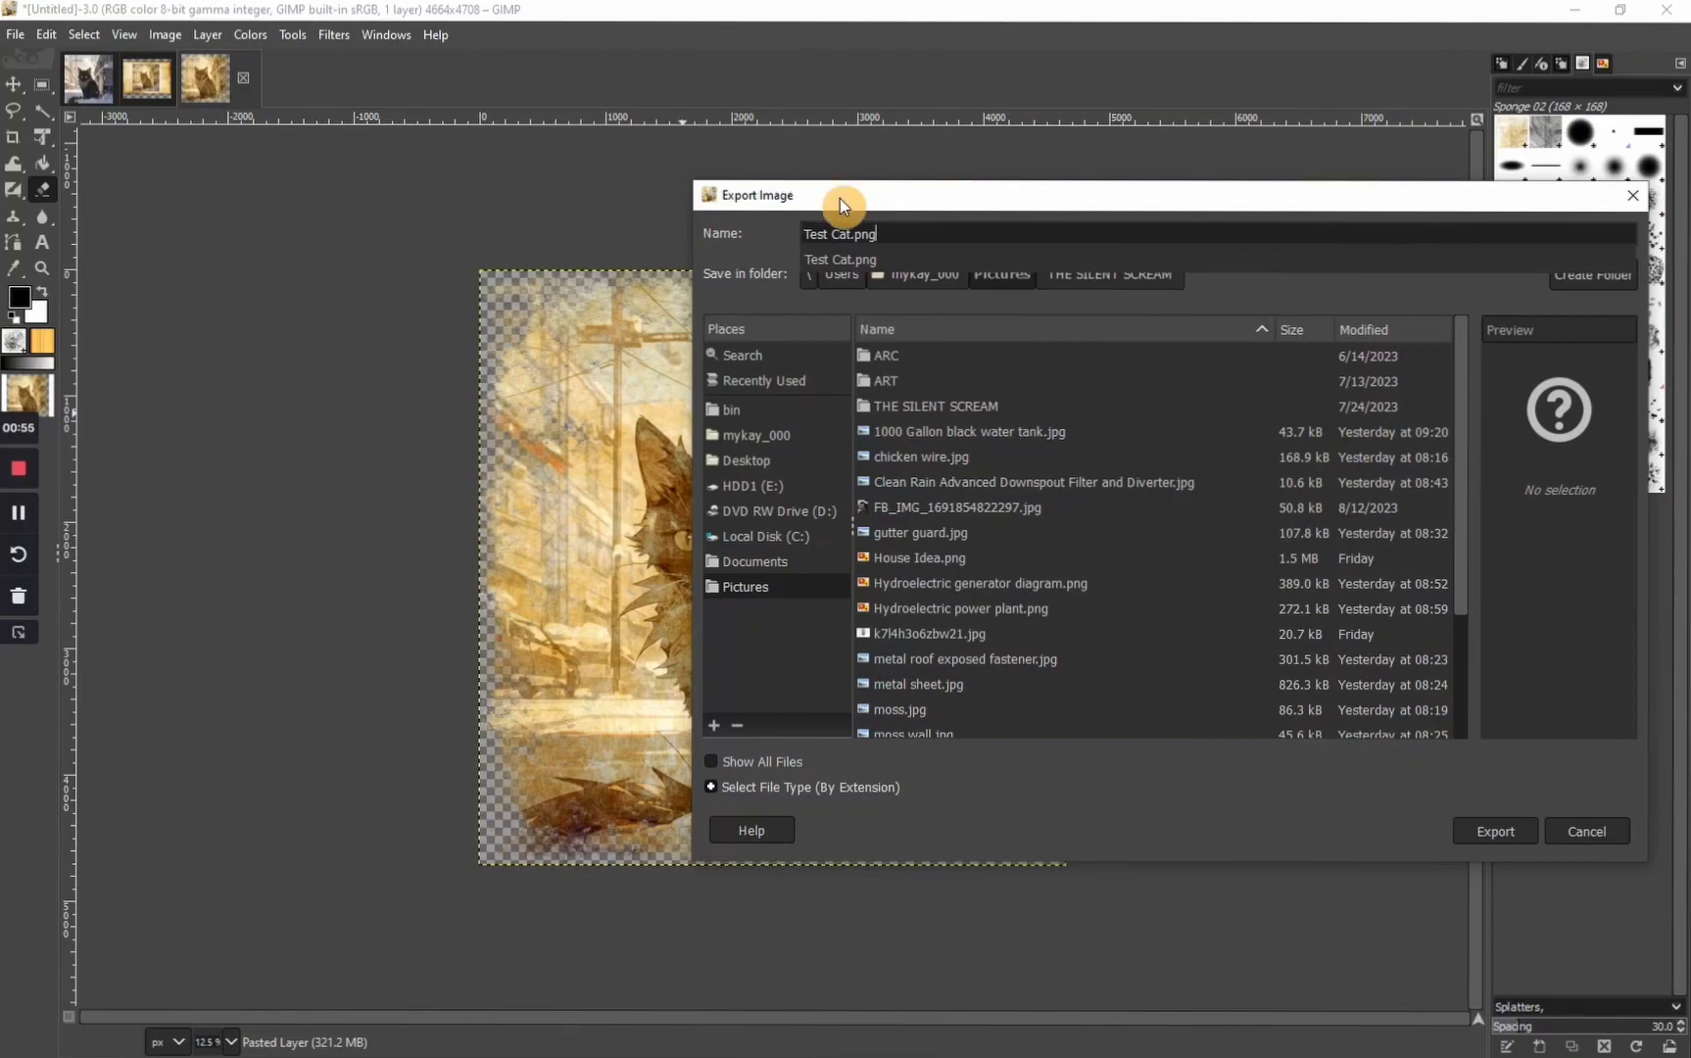
Confirm the export of Test Cat.png as a PNG with compression level 0
left_click(1504, 837)
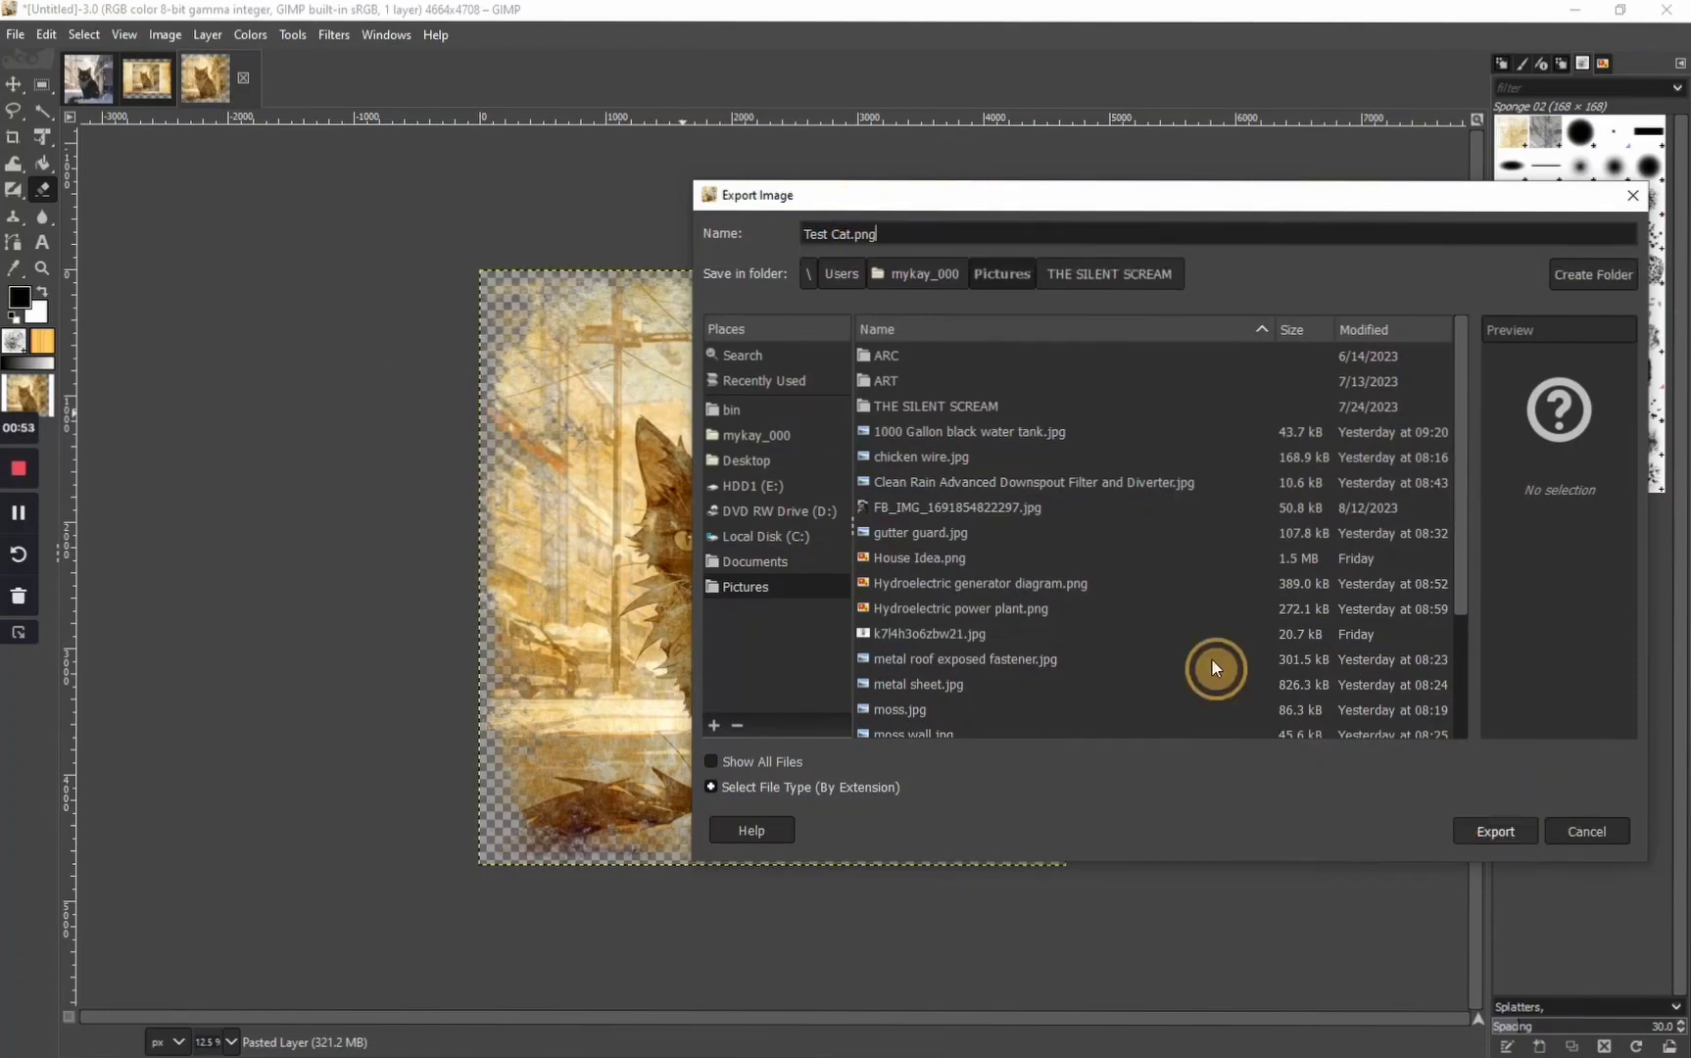
left_click(1494, 835)
left_click(1237, 613)
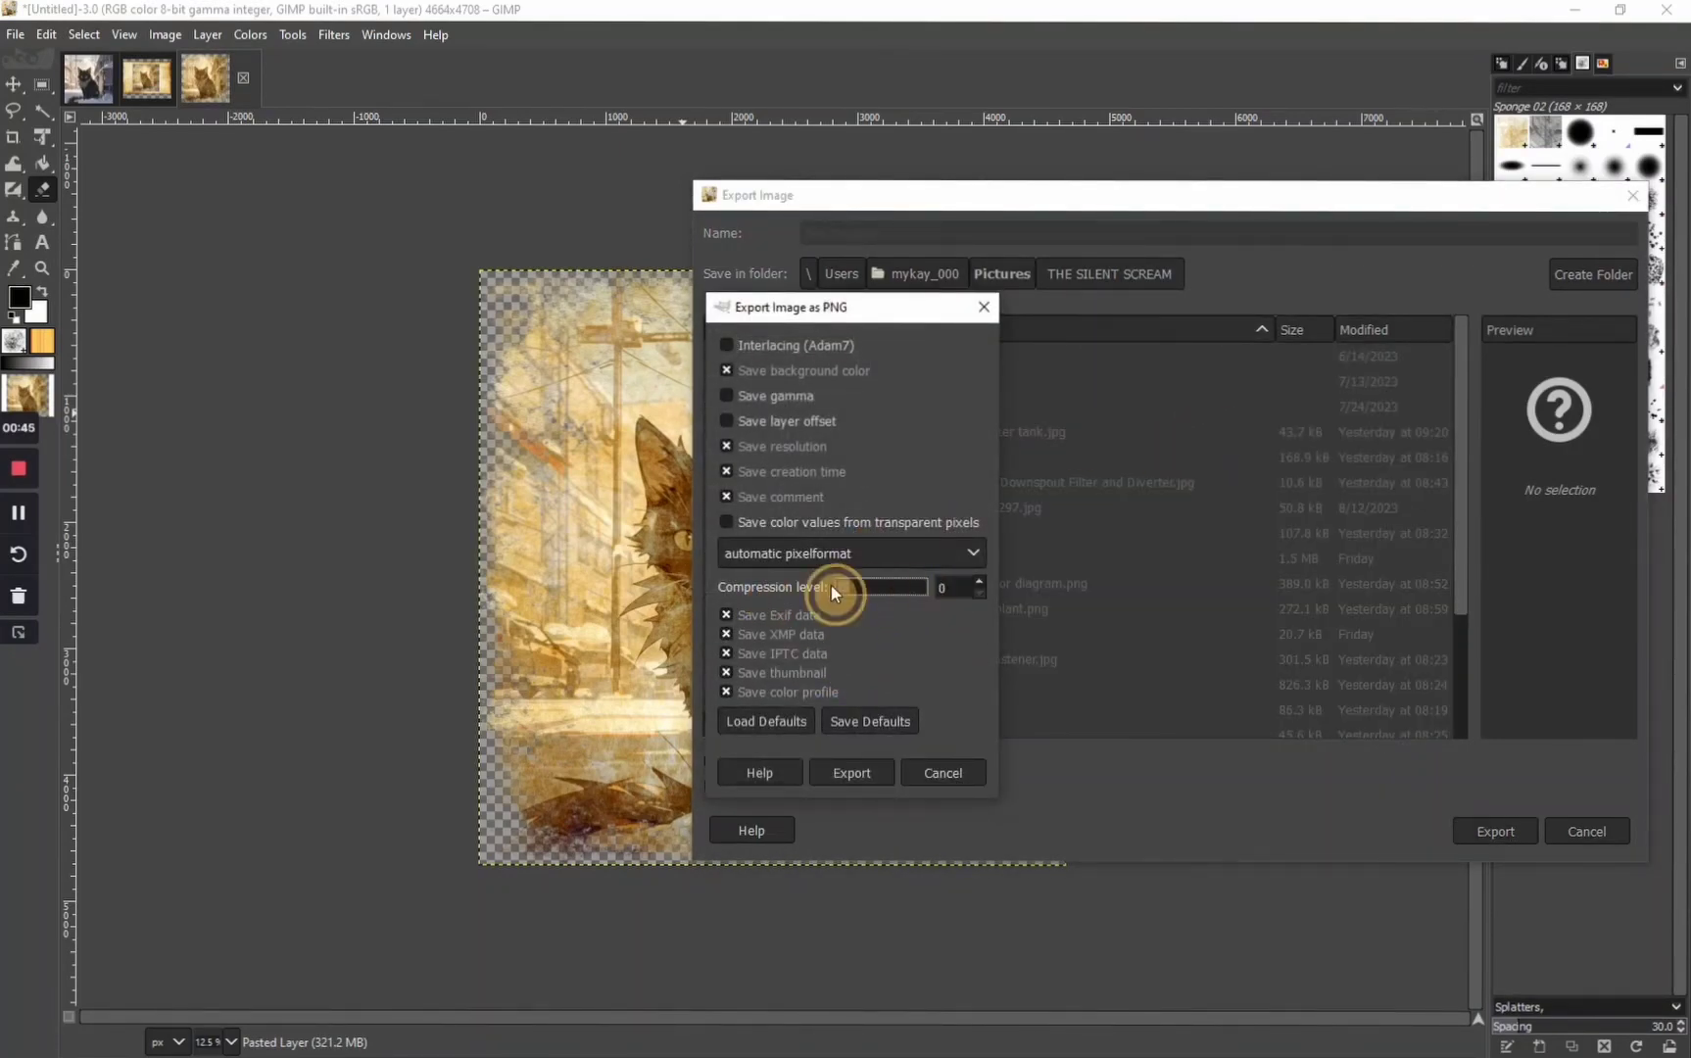
left_click(867, 774)
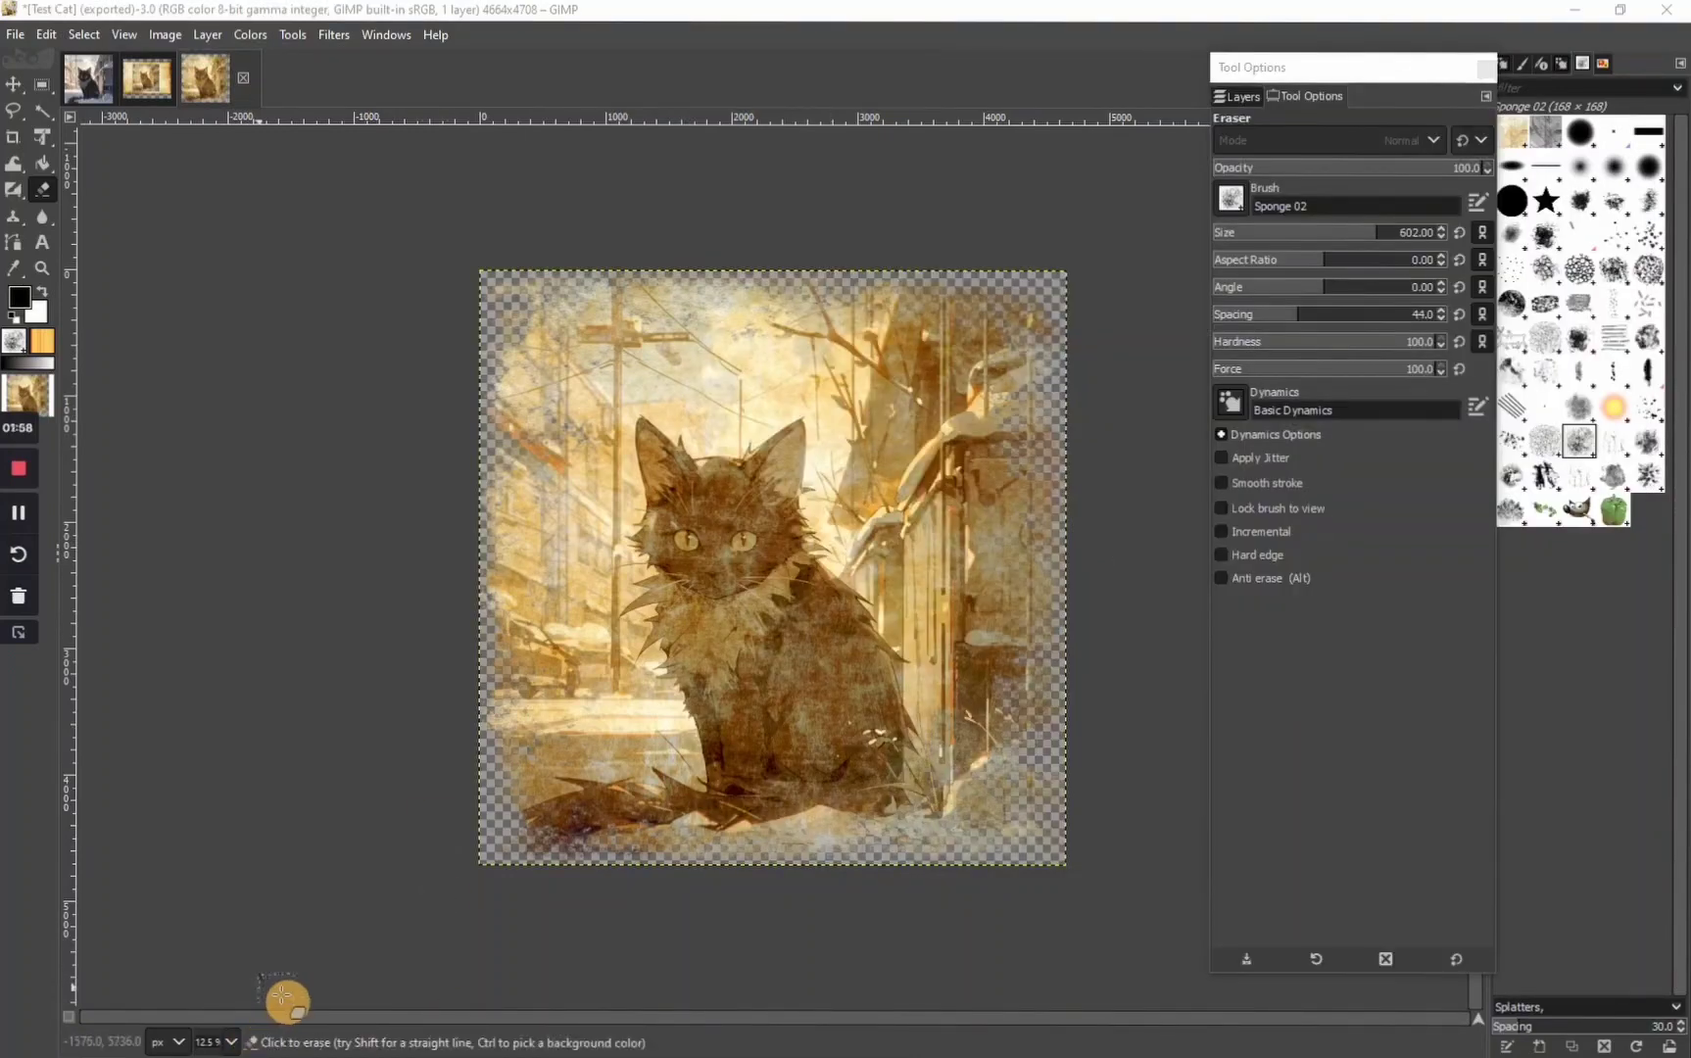
Switch to The Silent Scream design in Canva in Chrome and add a blank page after the last one
left_click(1576, 9)
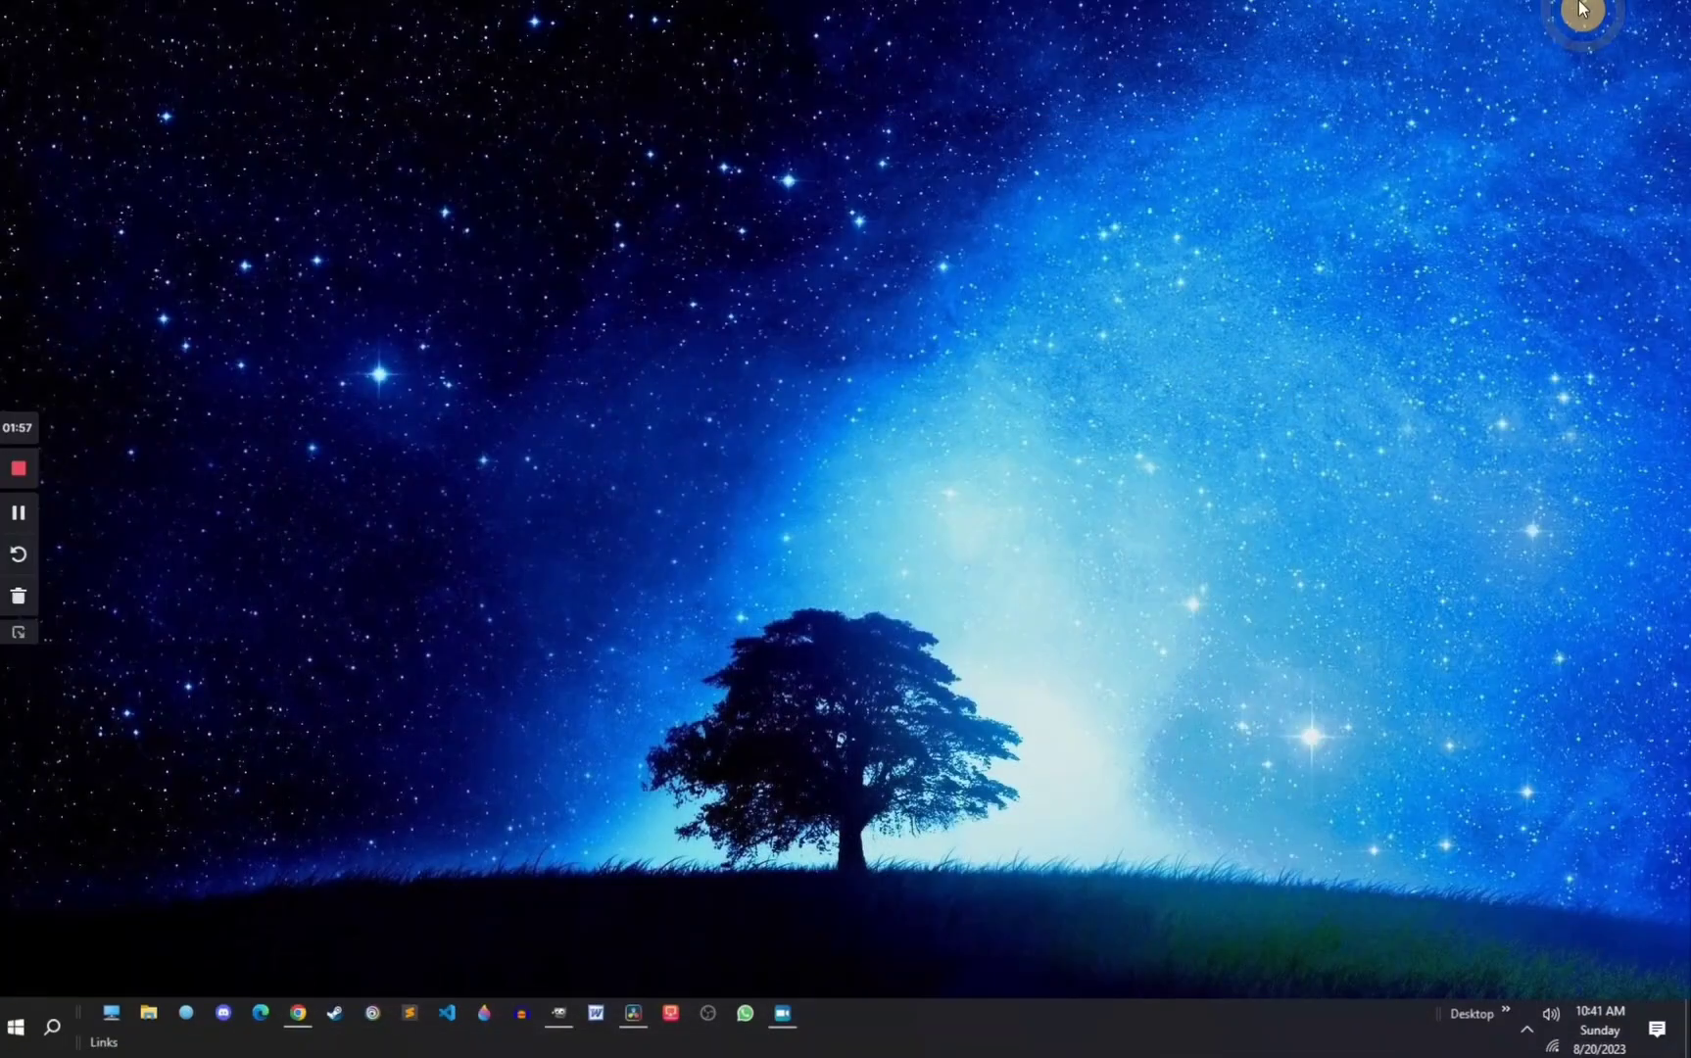
left_click(310, 1023)
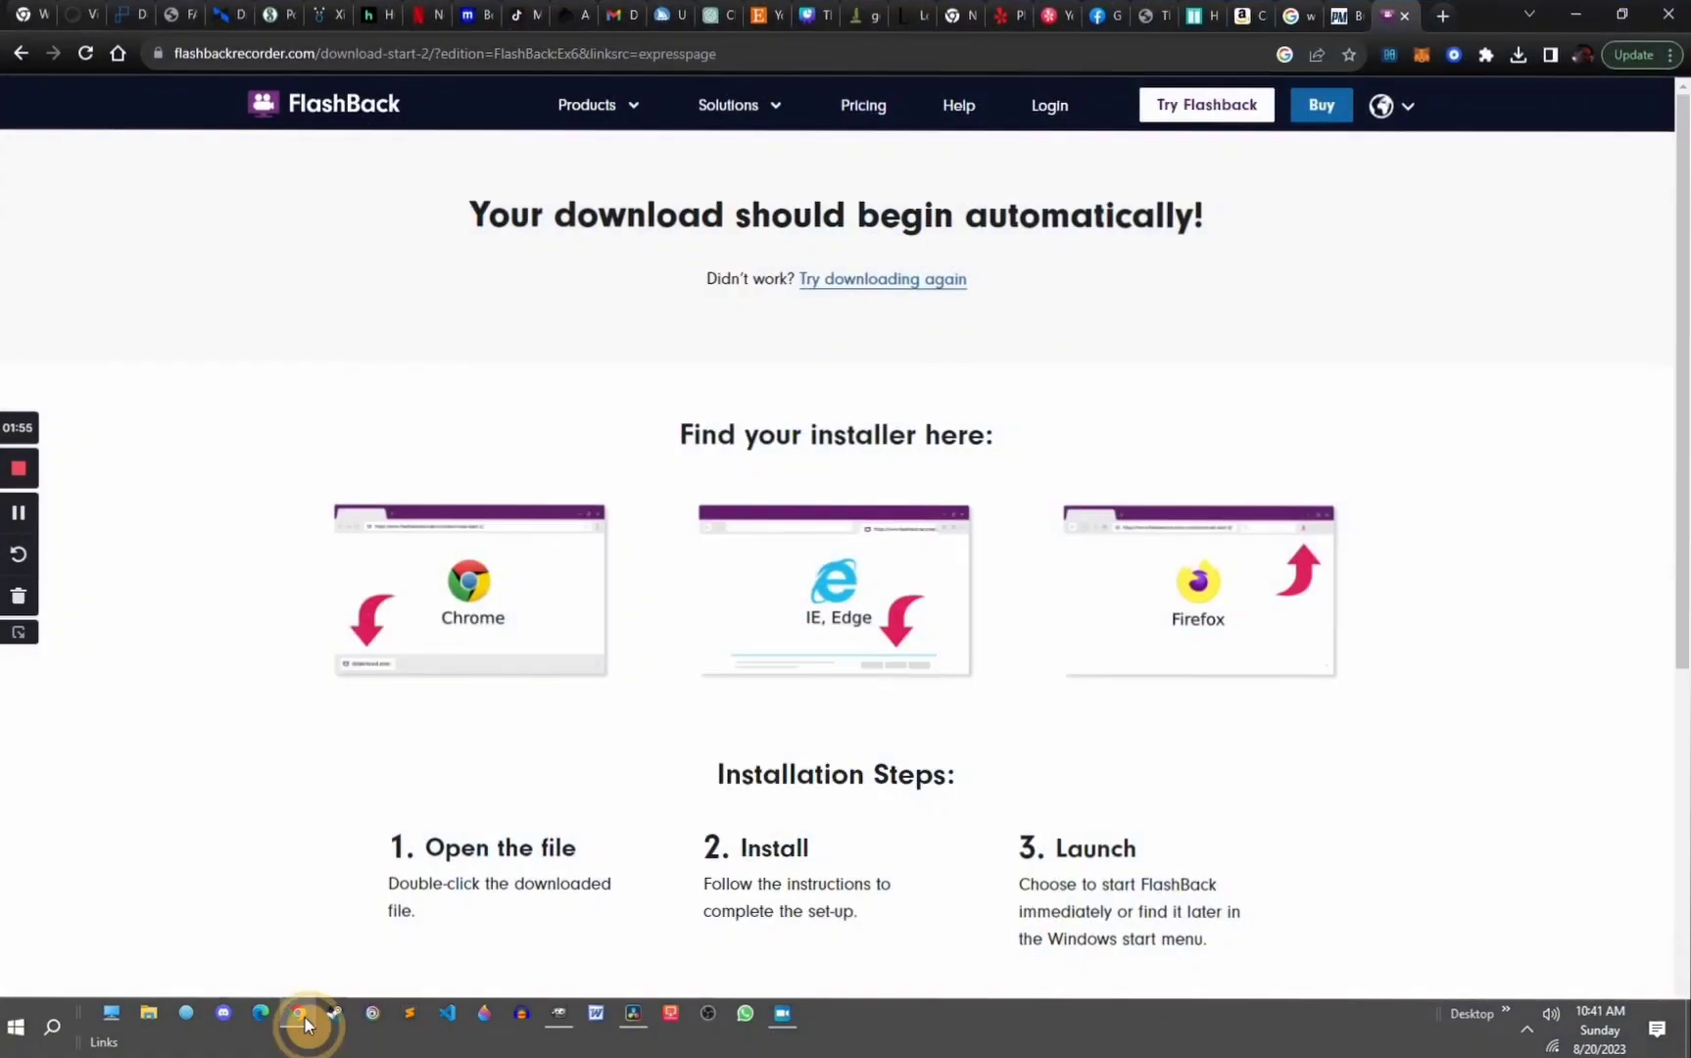
left_click(810, 15)
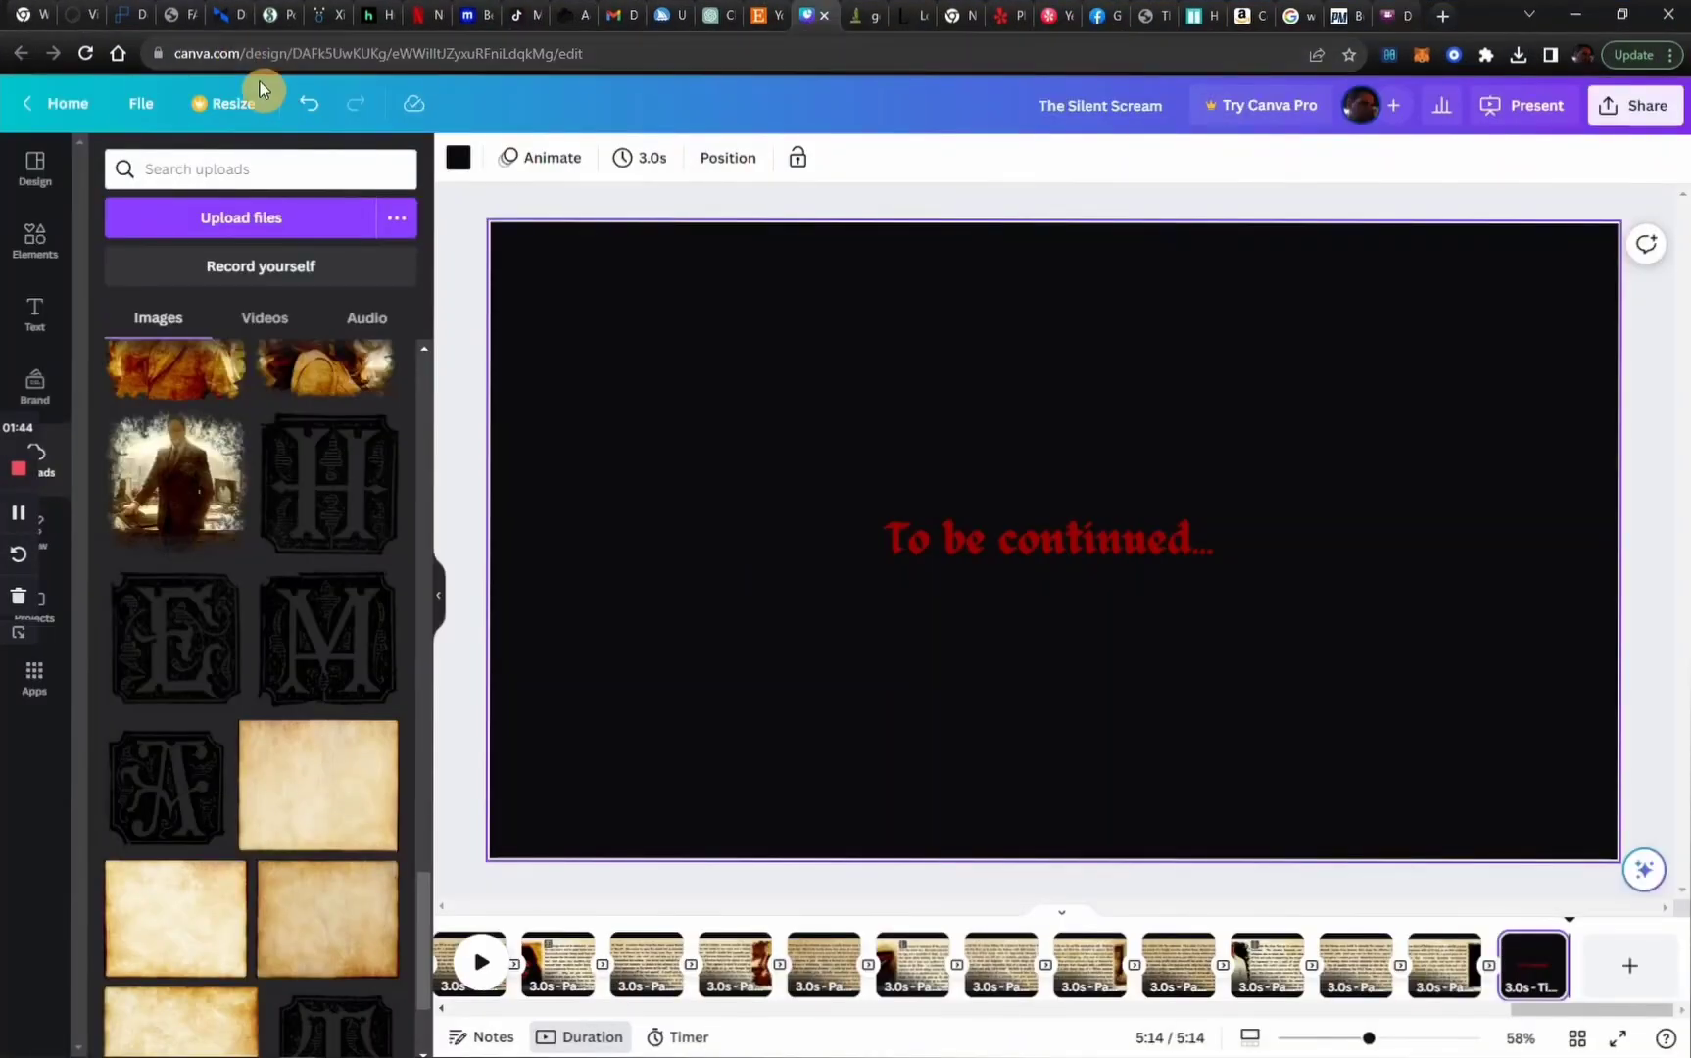
left_click(1630, 965)
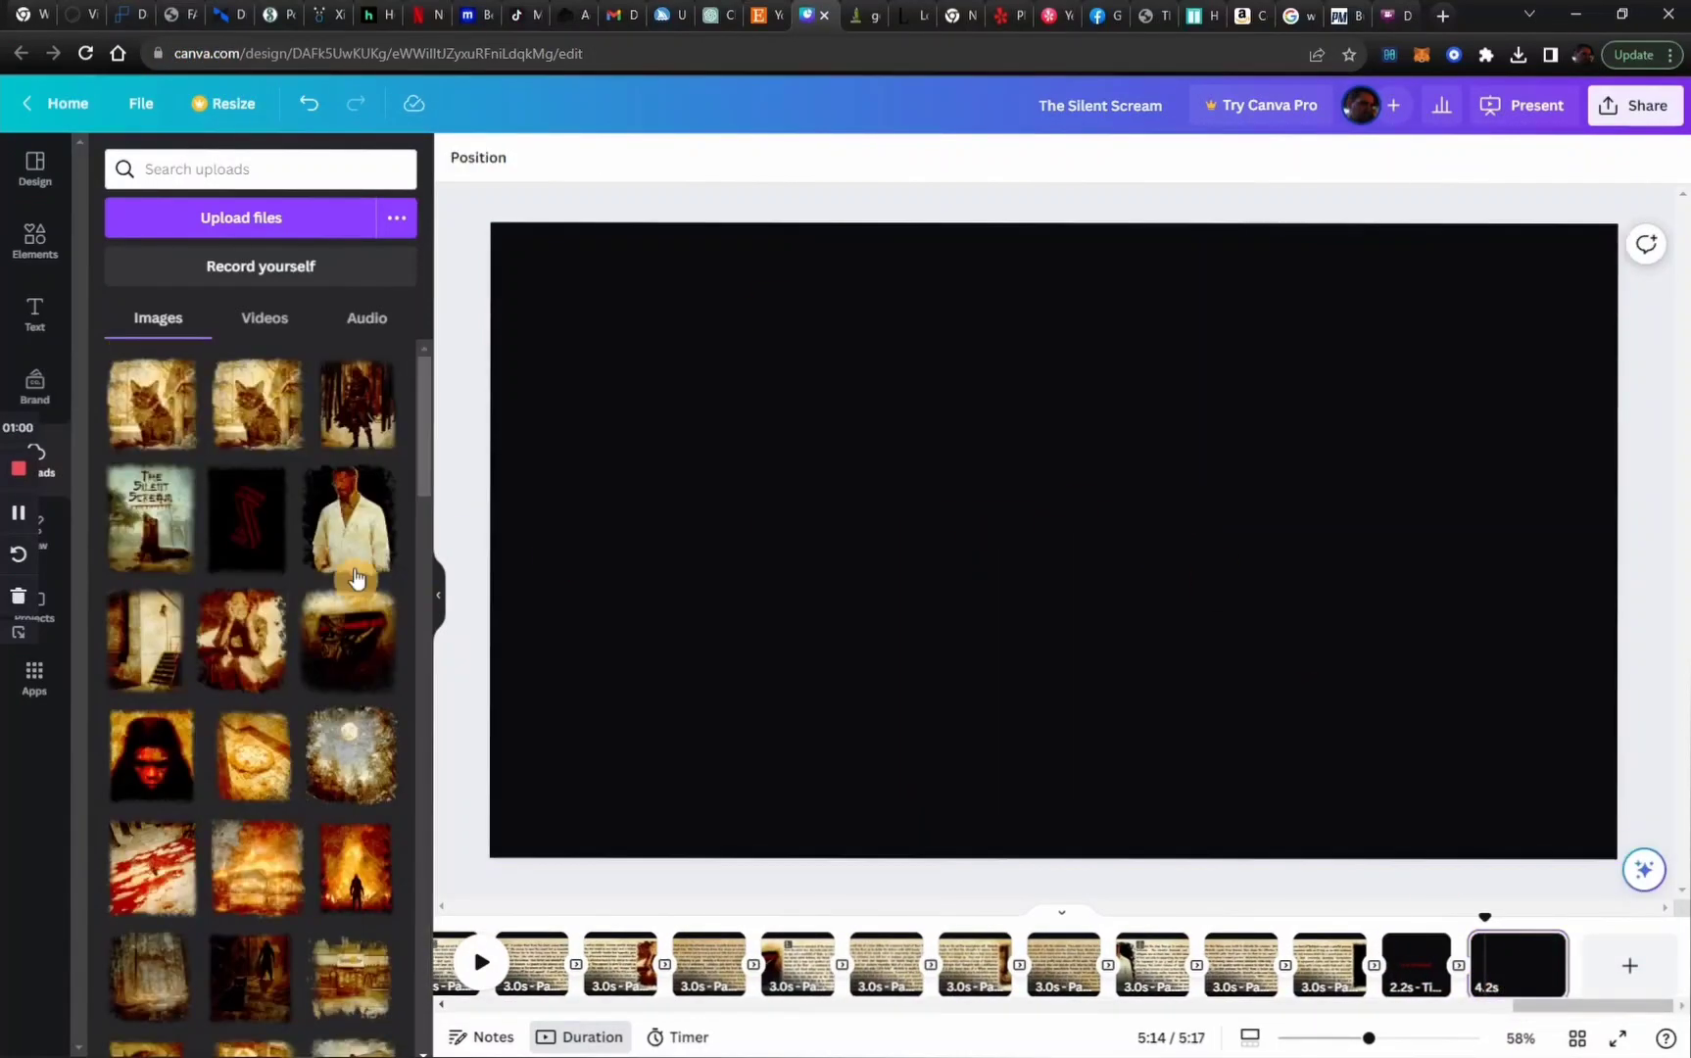
Place the uploaded worn-edge cat picture on the blank page and add a full-page parchment background behind it
left_click_drag(175, 410, 909, 402)
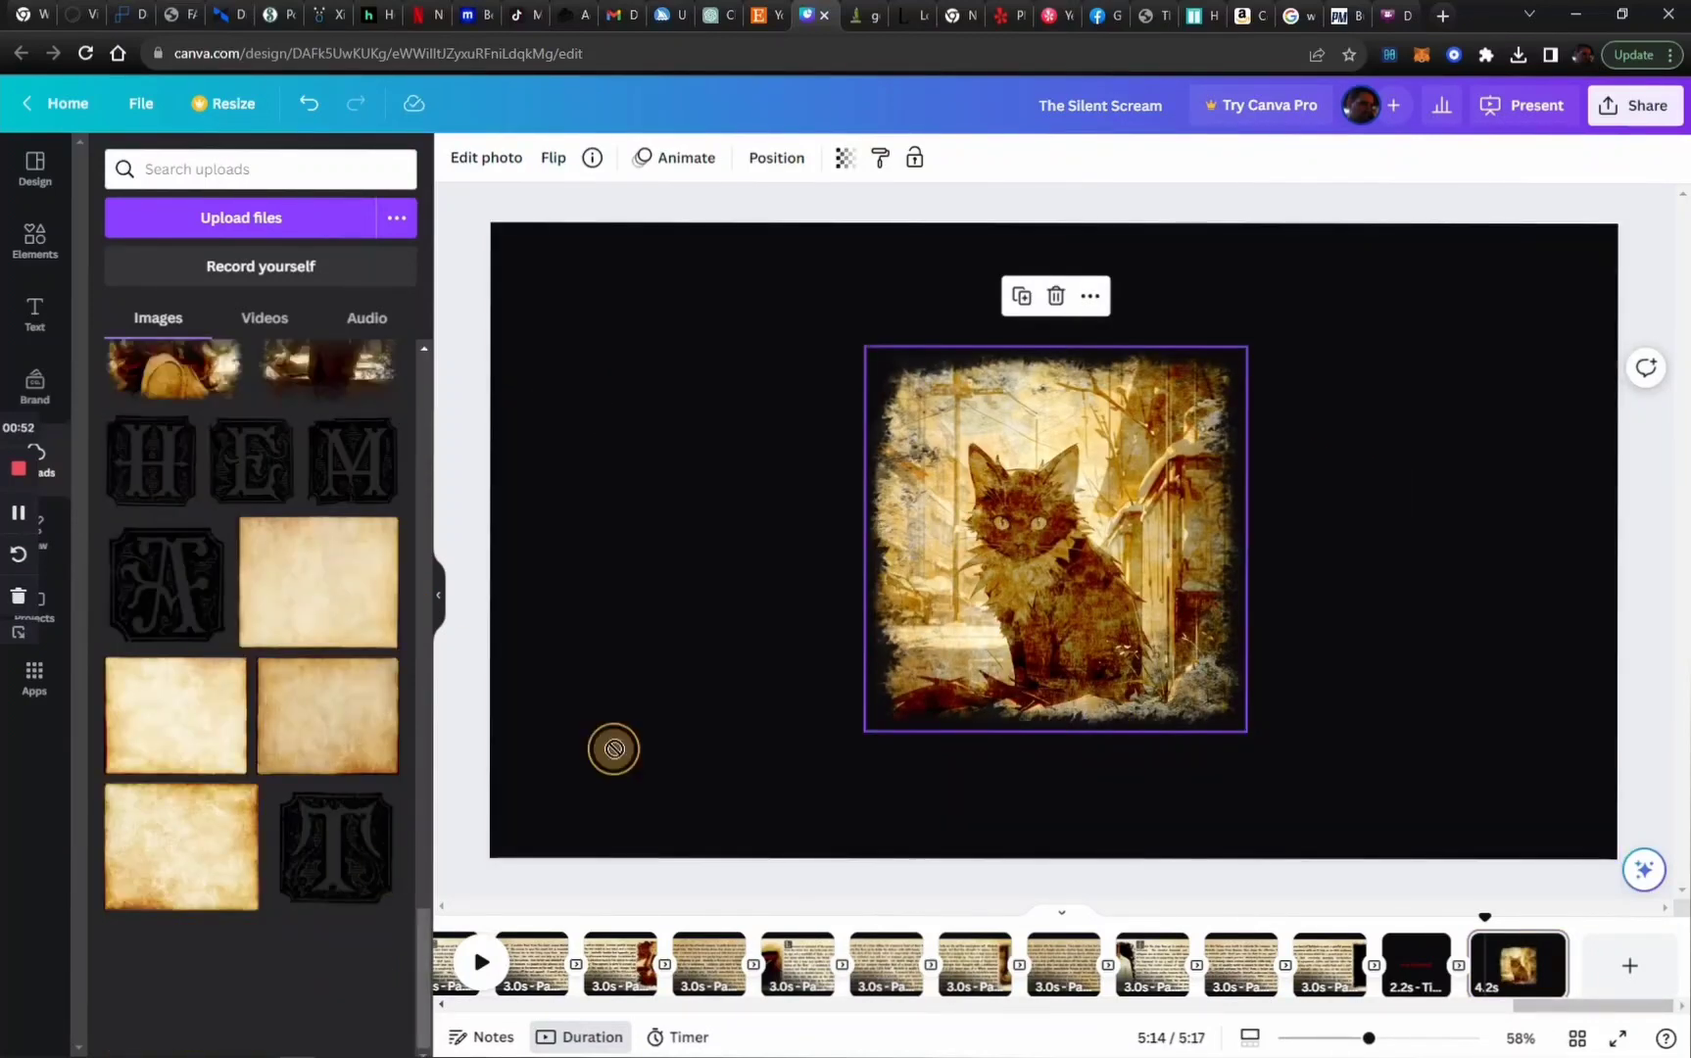
left_click_drag(328, 715, 529, 346)
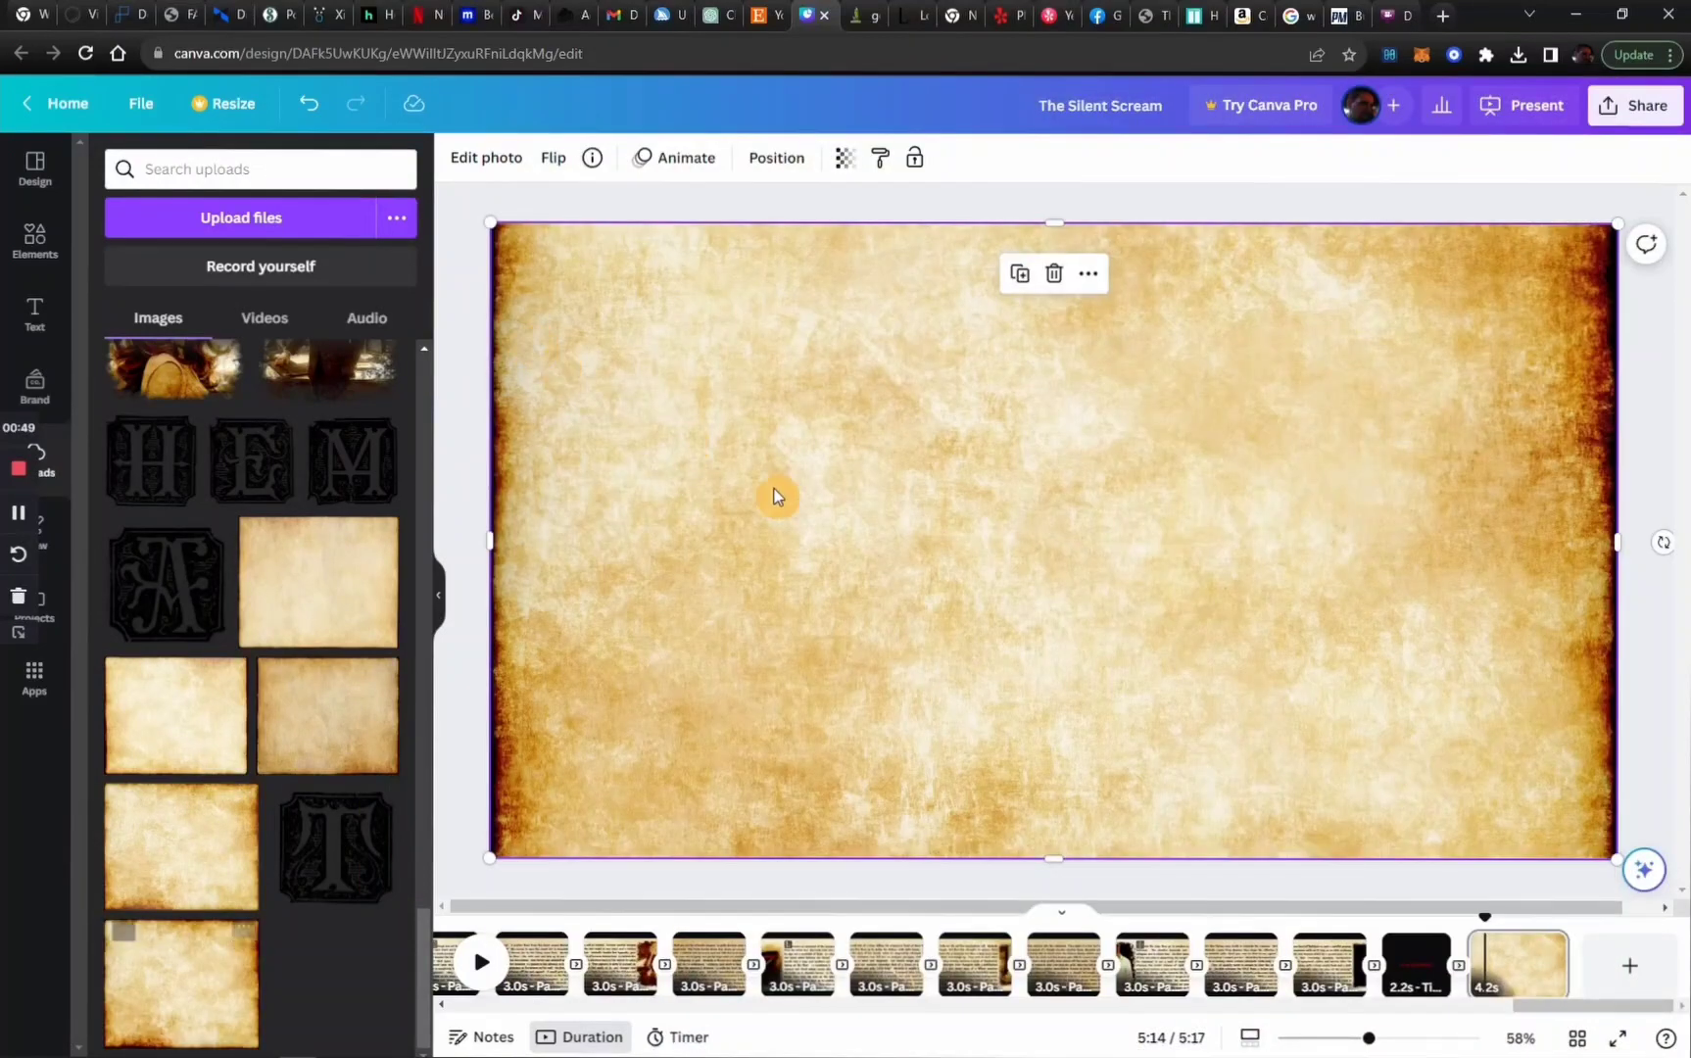
right_click(924, 534)
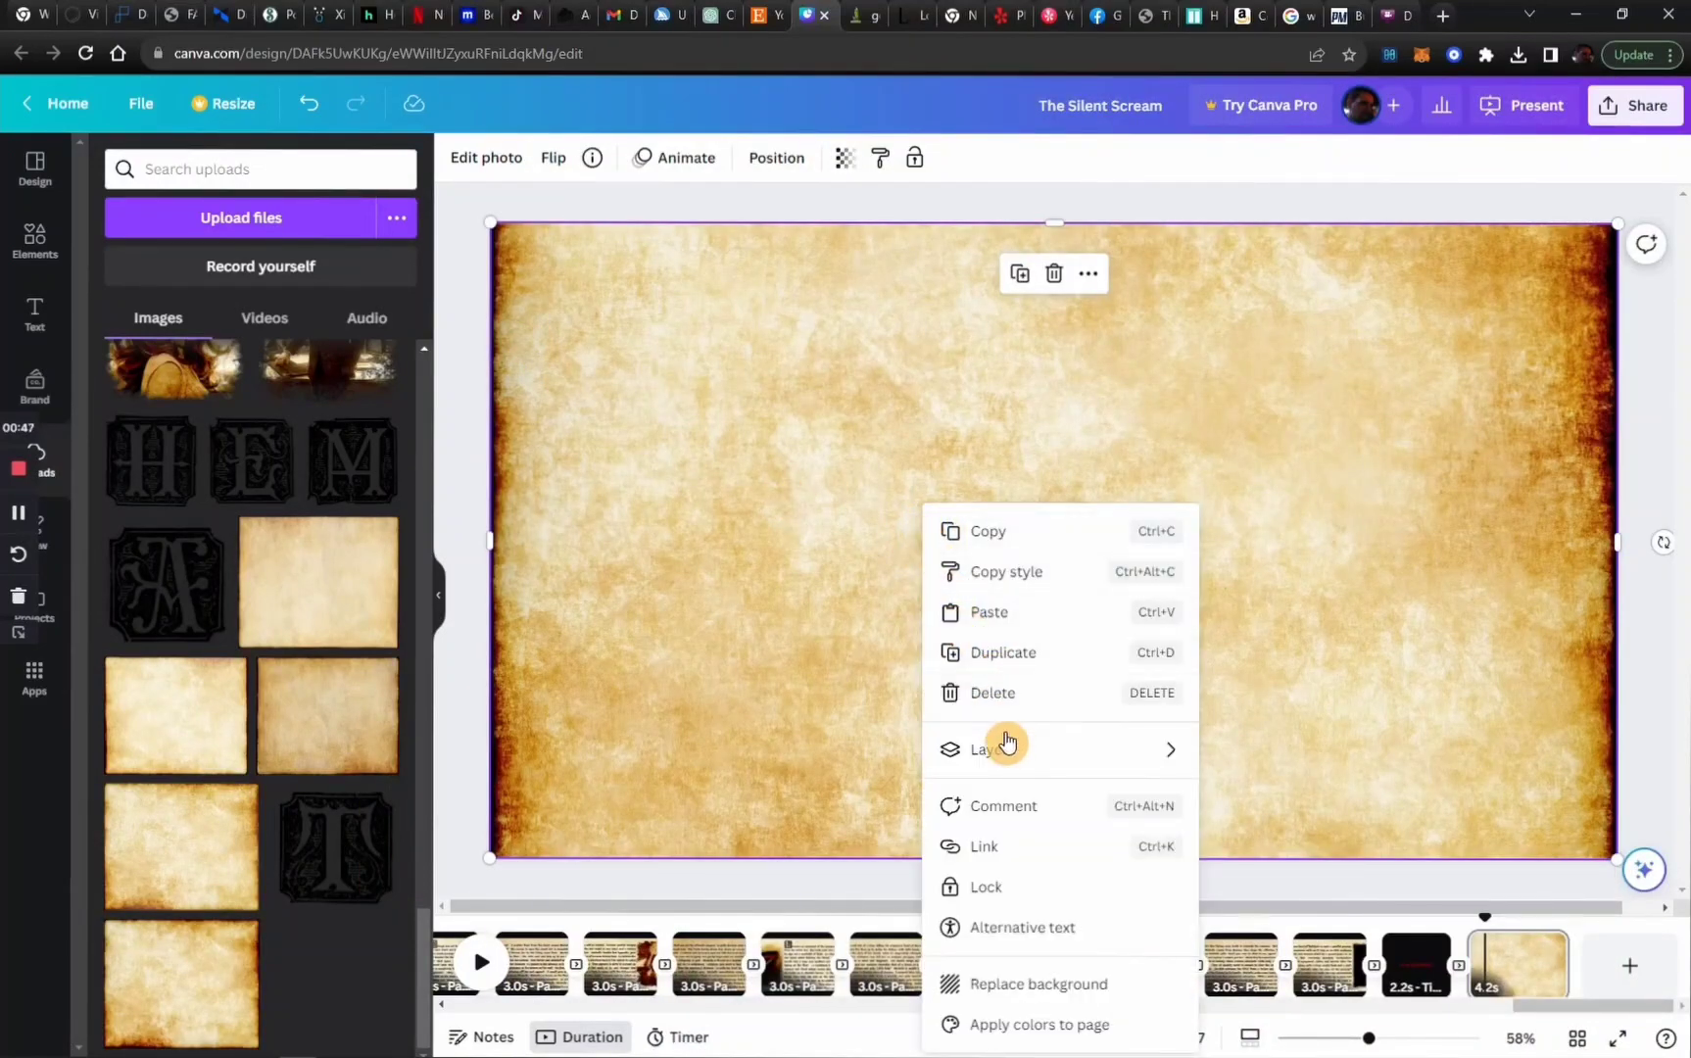
mouse_move(1009, 750)
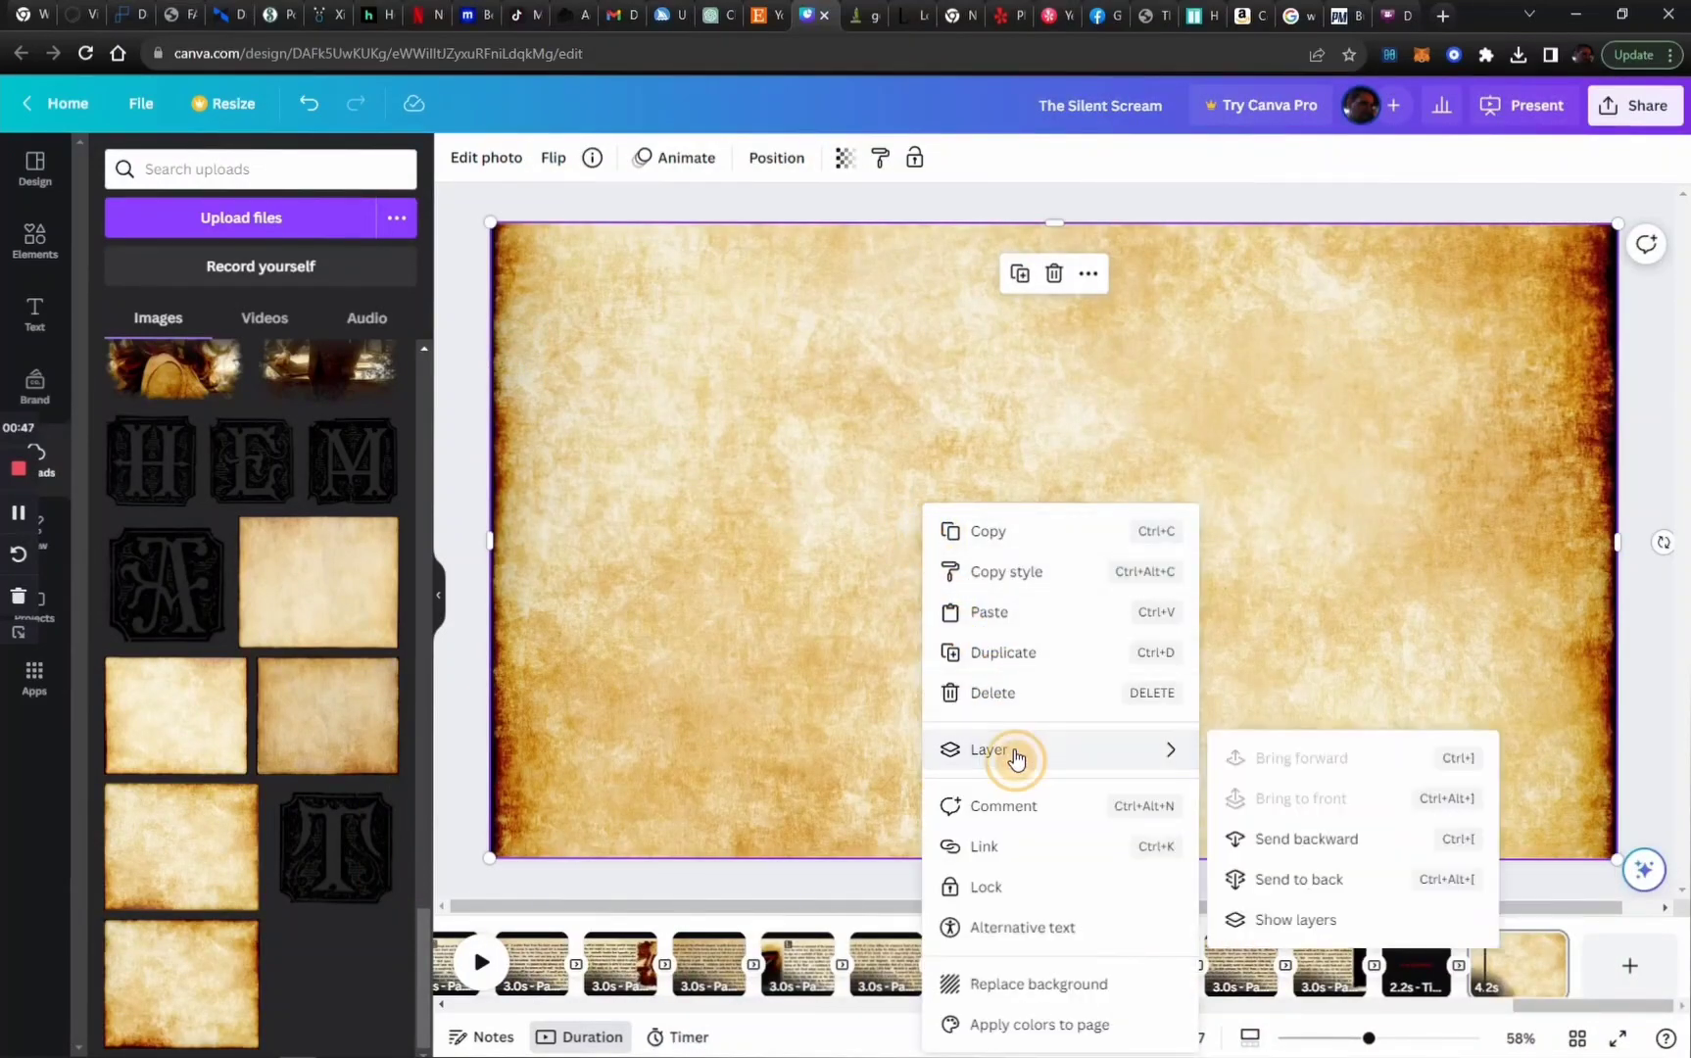
left_click(1273, 888)
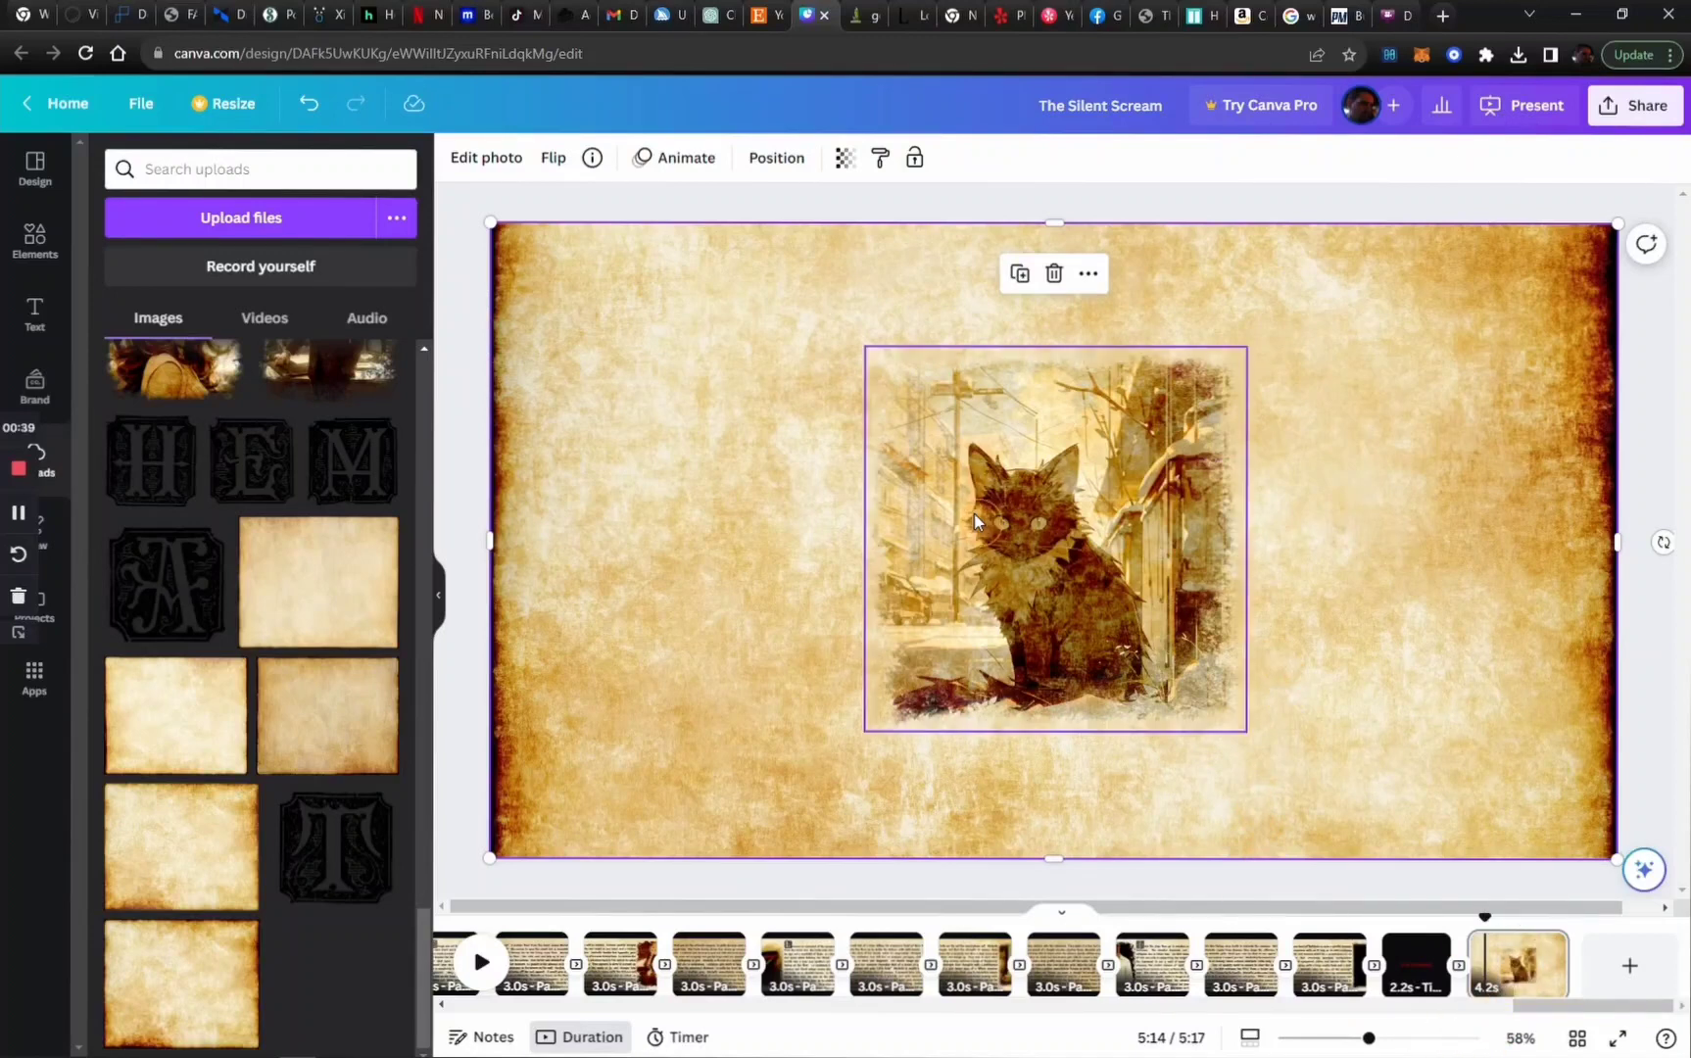
Move the cat picture to the page's left half, enlarge it, and adjust its crop to reveal the worn right and top edges
left_click_drag(1055, 519, 717, 519)
left_click_drag(717, 340, 732, 286)
mouse_move(906, 510)
left_mouse_down()
mouse_move(999, 511)
mouse_move(846, 531)
mouse_move(962, 530)
mouse_move(847, 529)
mouse_move(948, 529)
mouse_move(911, 531)
left_mouse_up()
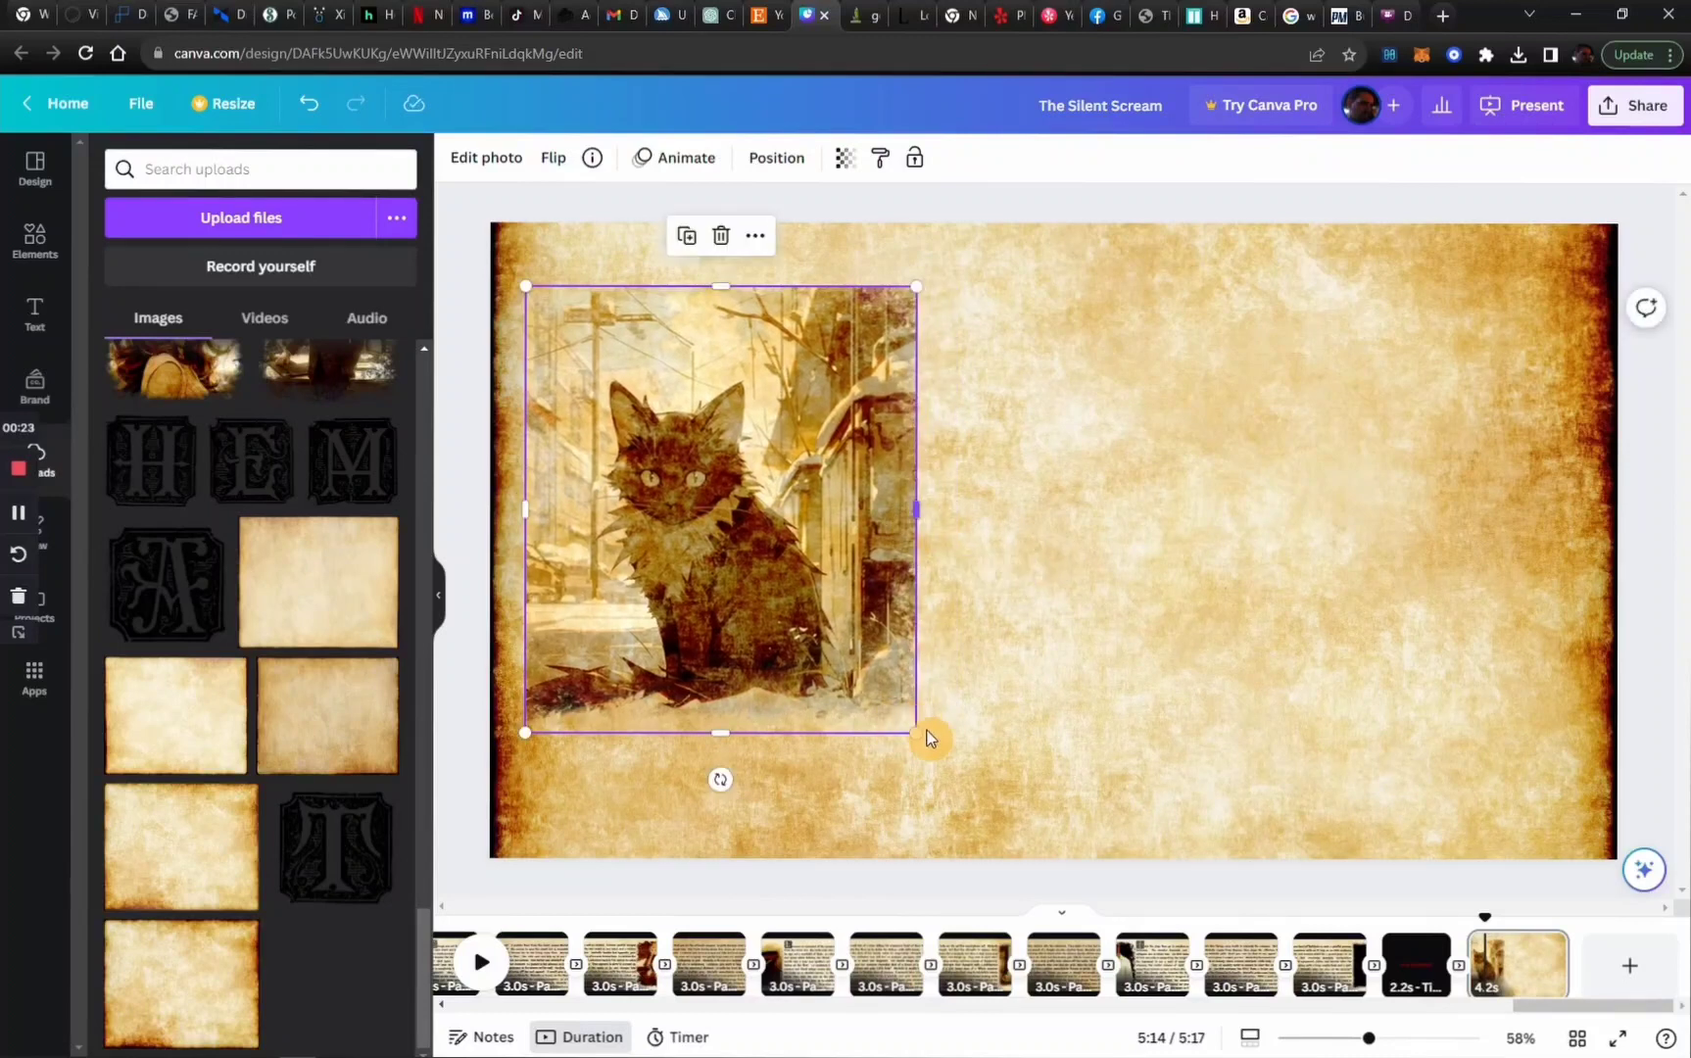
mouse_move(914, 733)
left_mouse_down()
mouse_move(963, 771)
mouse_move(932, 752)
left_mouse_up()
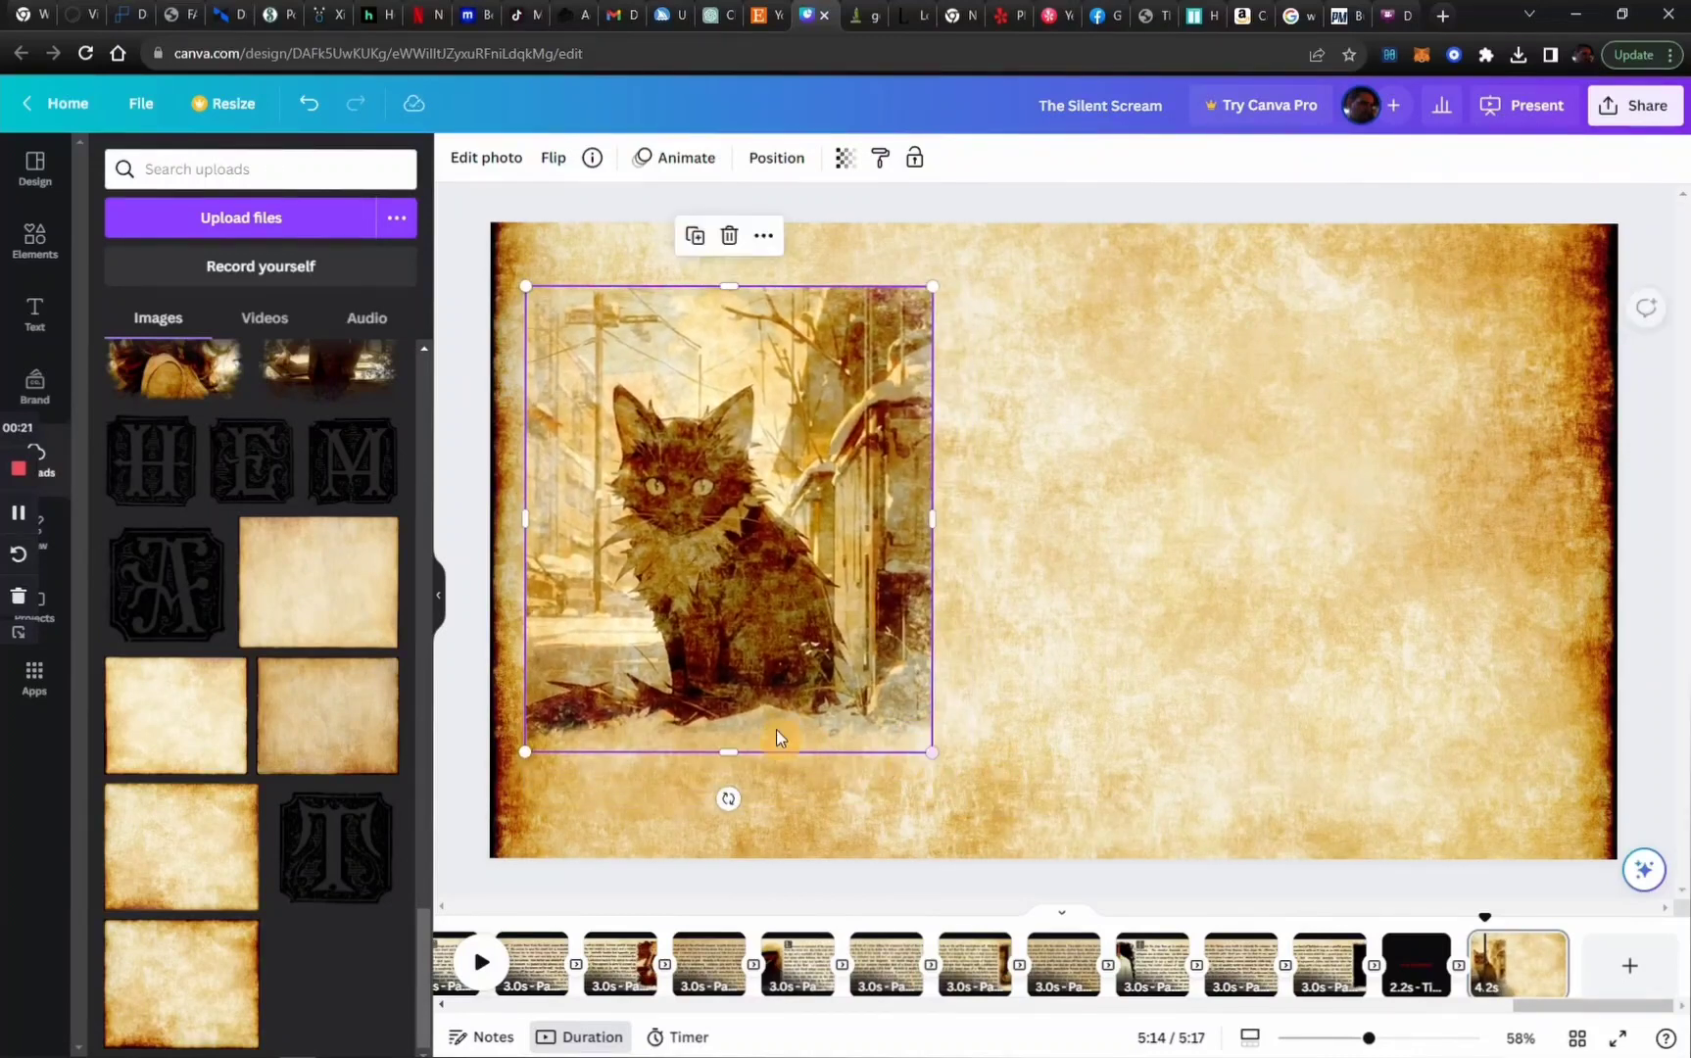
left_click_drag(713, 747, 745, 764)
left_click_drag(934, 522, 992, 522)
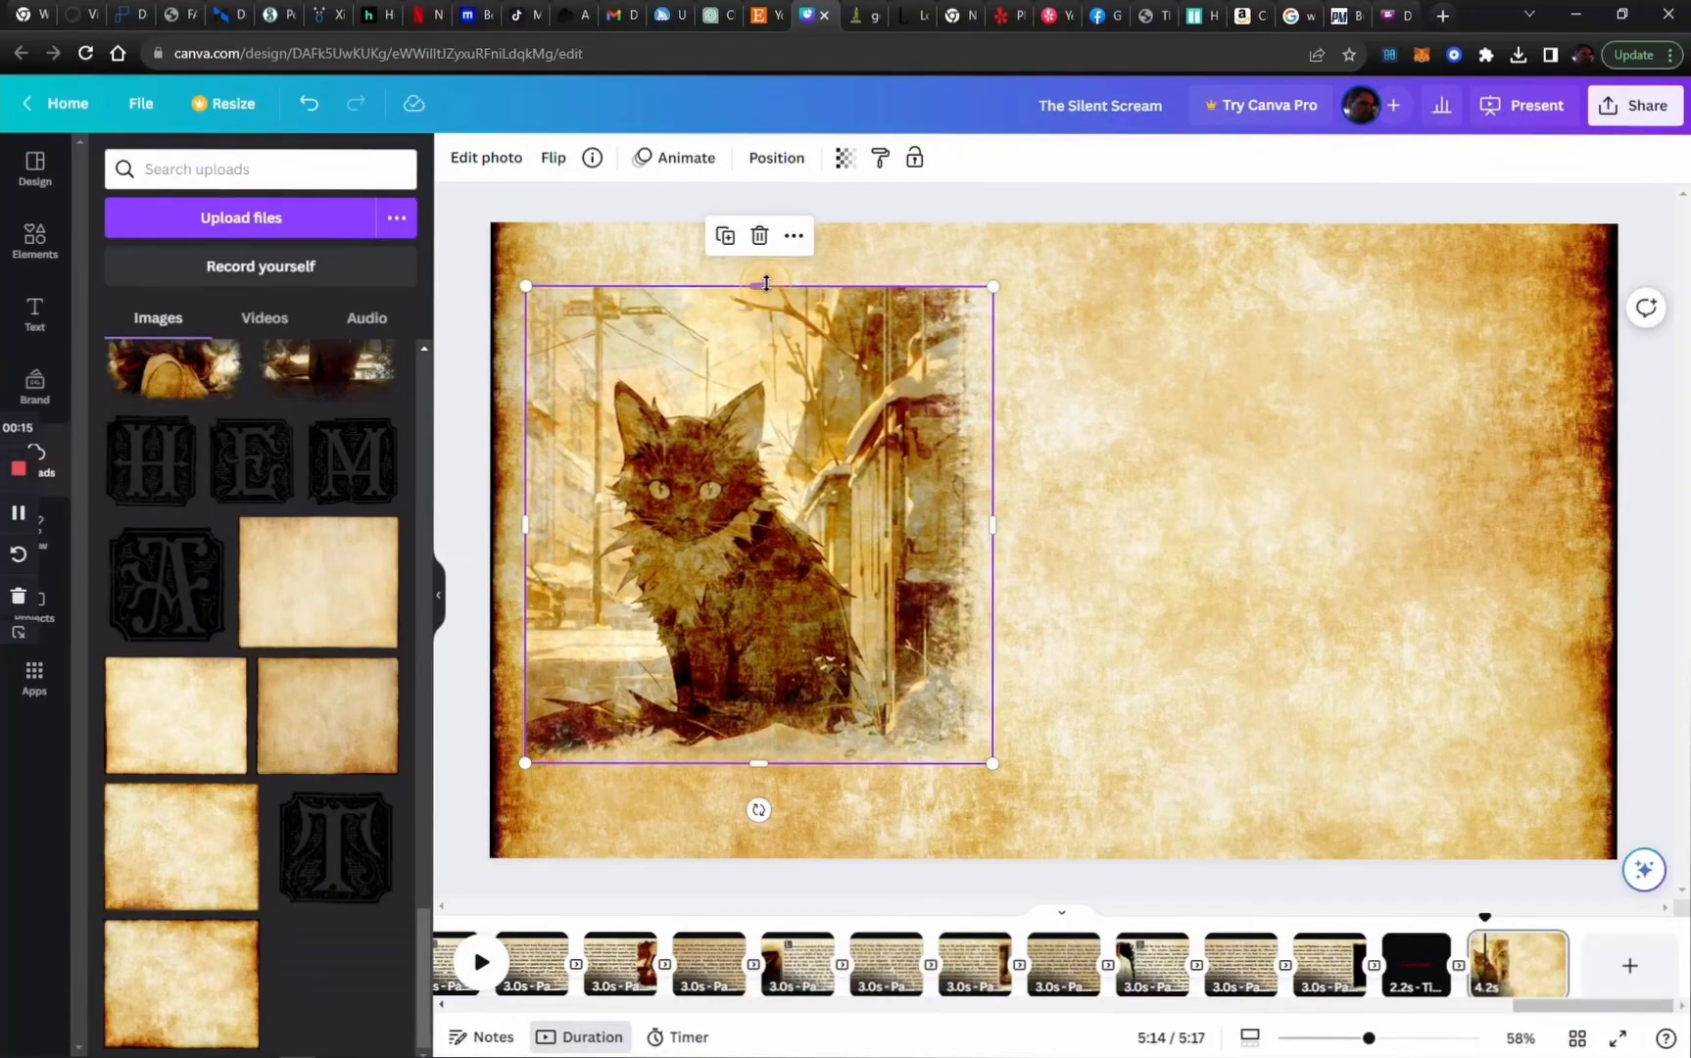
left_click_drag(760, 287, 760, 254)
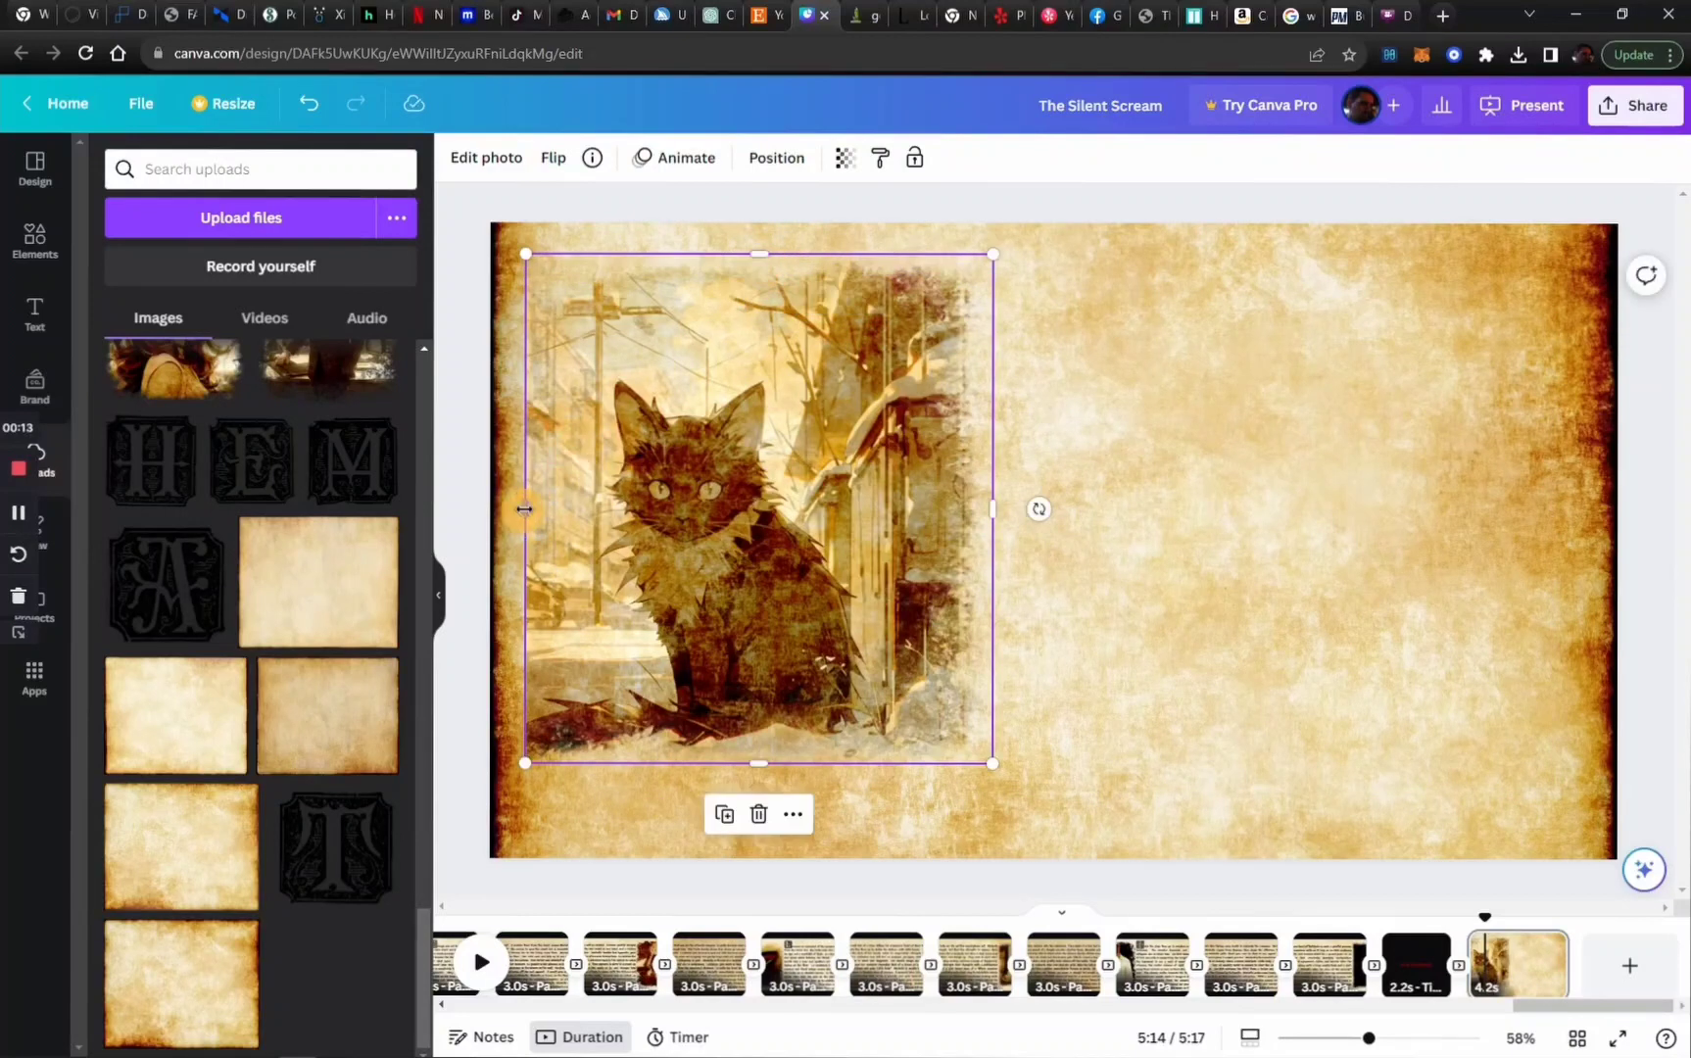
Uncrop the cat picture's left and bottom edges and scale it up to fill the left half of the parchment page
mouse_move(524, 509)
left_mouse_down()
mouse_move(489, 511)
mouse_move(503, 512)
left_mouse_up()
left_click_drag(644, 581, 749, 581)
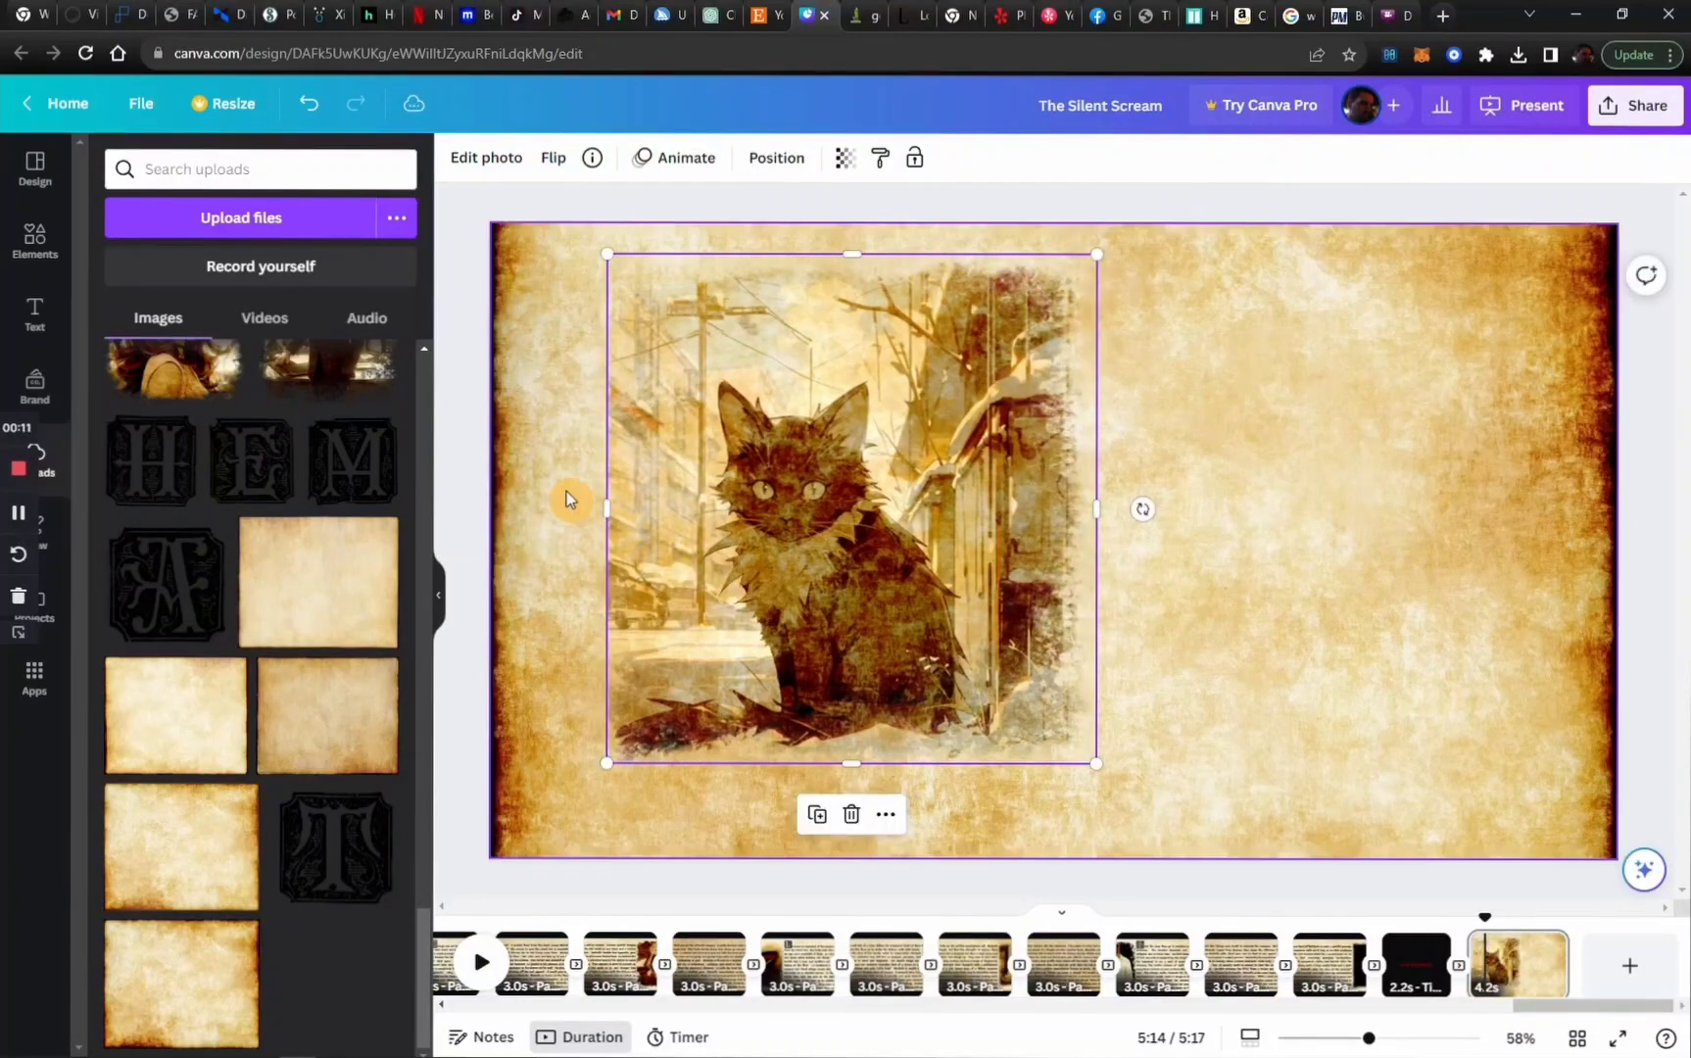
left_click_drag(607, 509, 583, 511)
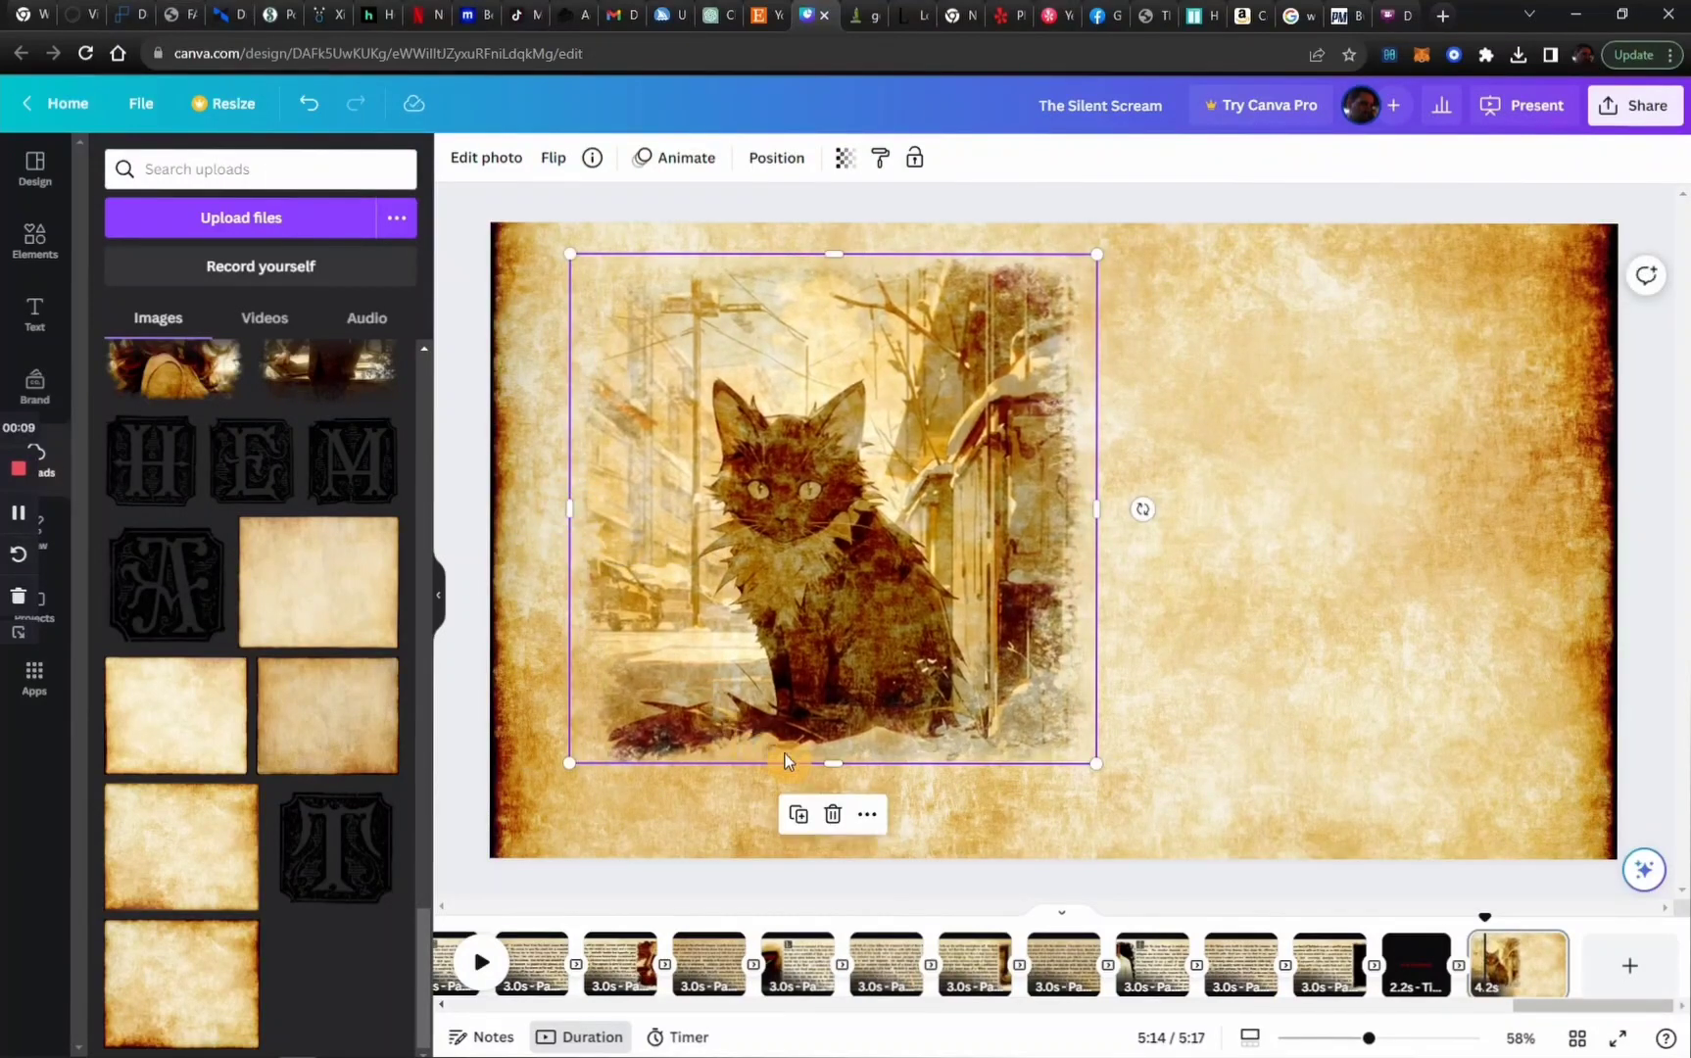
left_click_drag(836, 765, 836, 781)
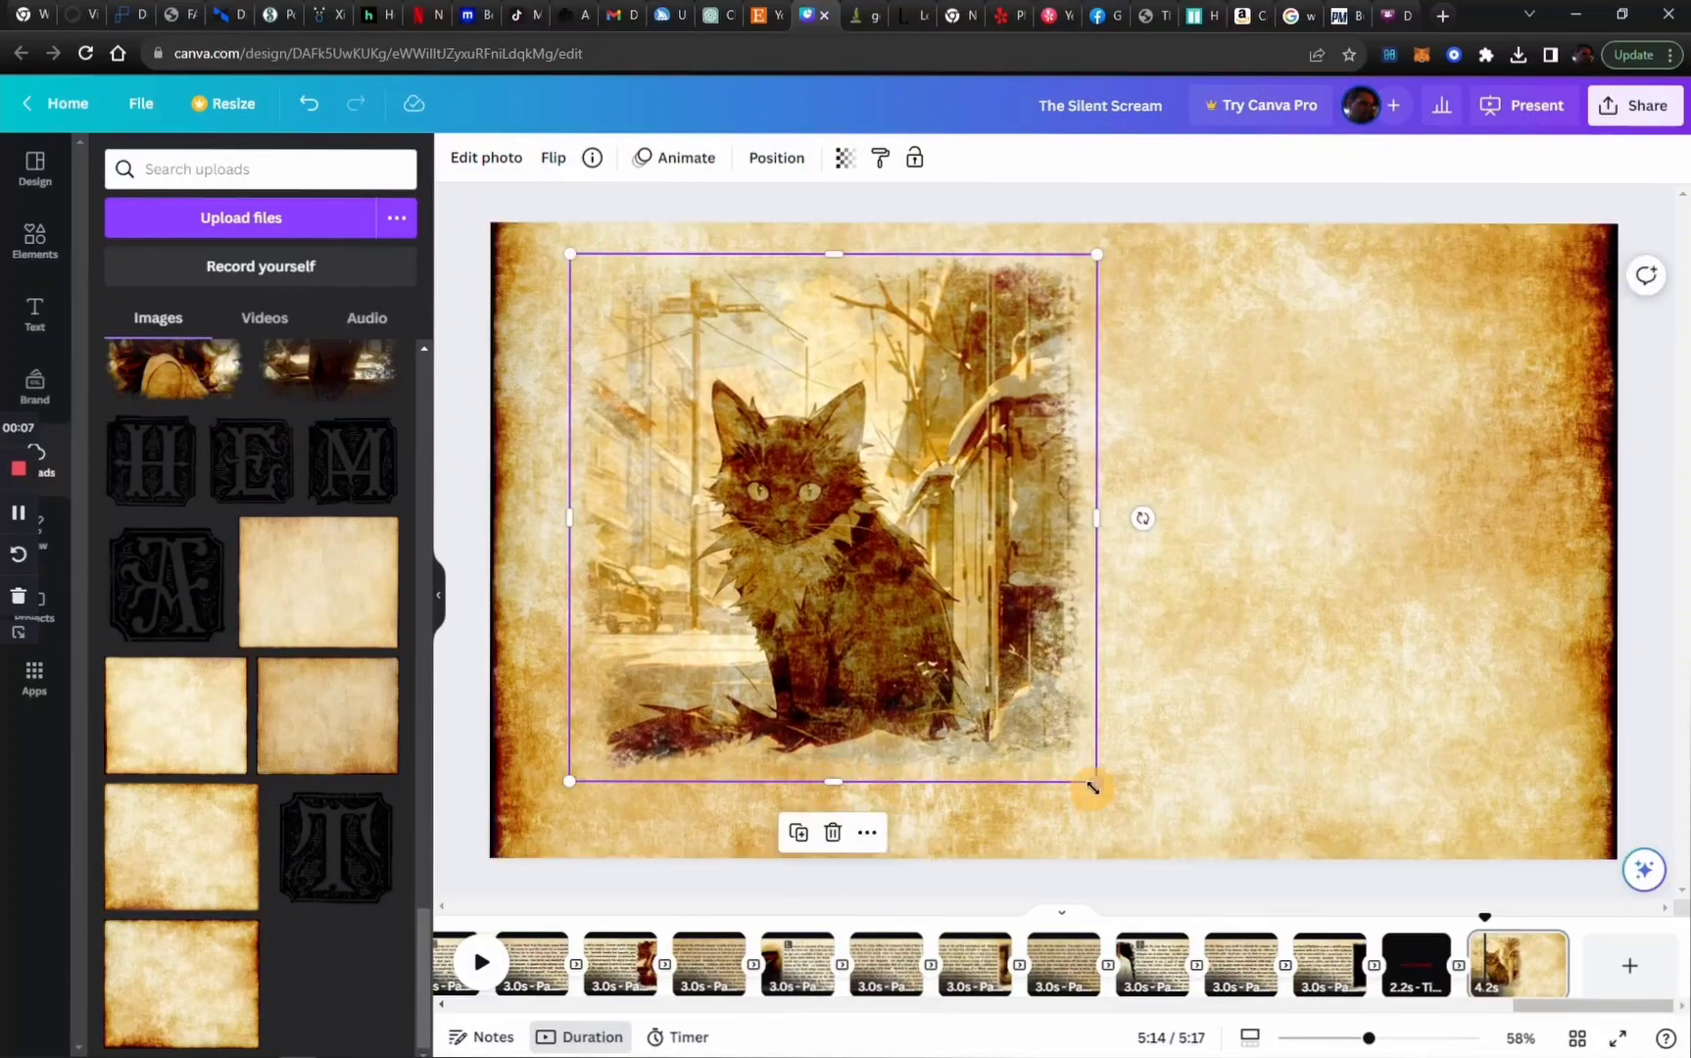
left_click_drag(1095, 781, 1128, 806)
left_click_drag(1014, 716, 931, 726)
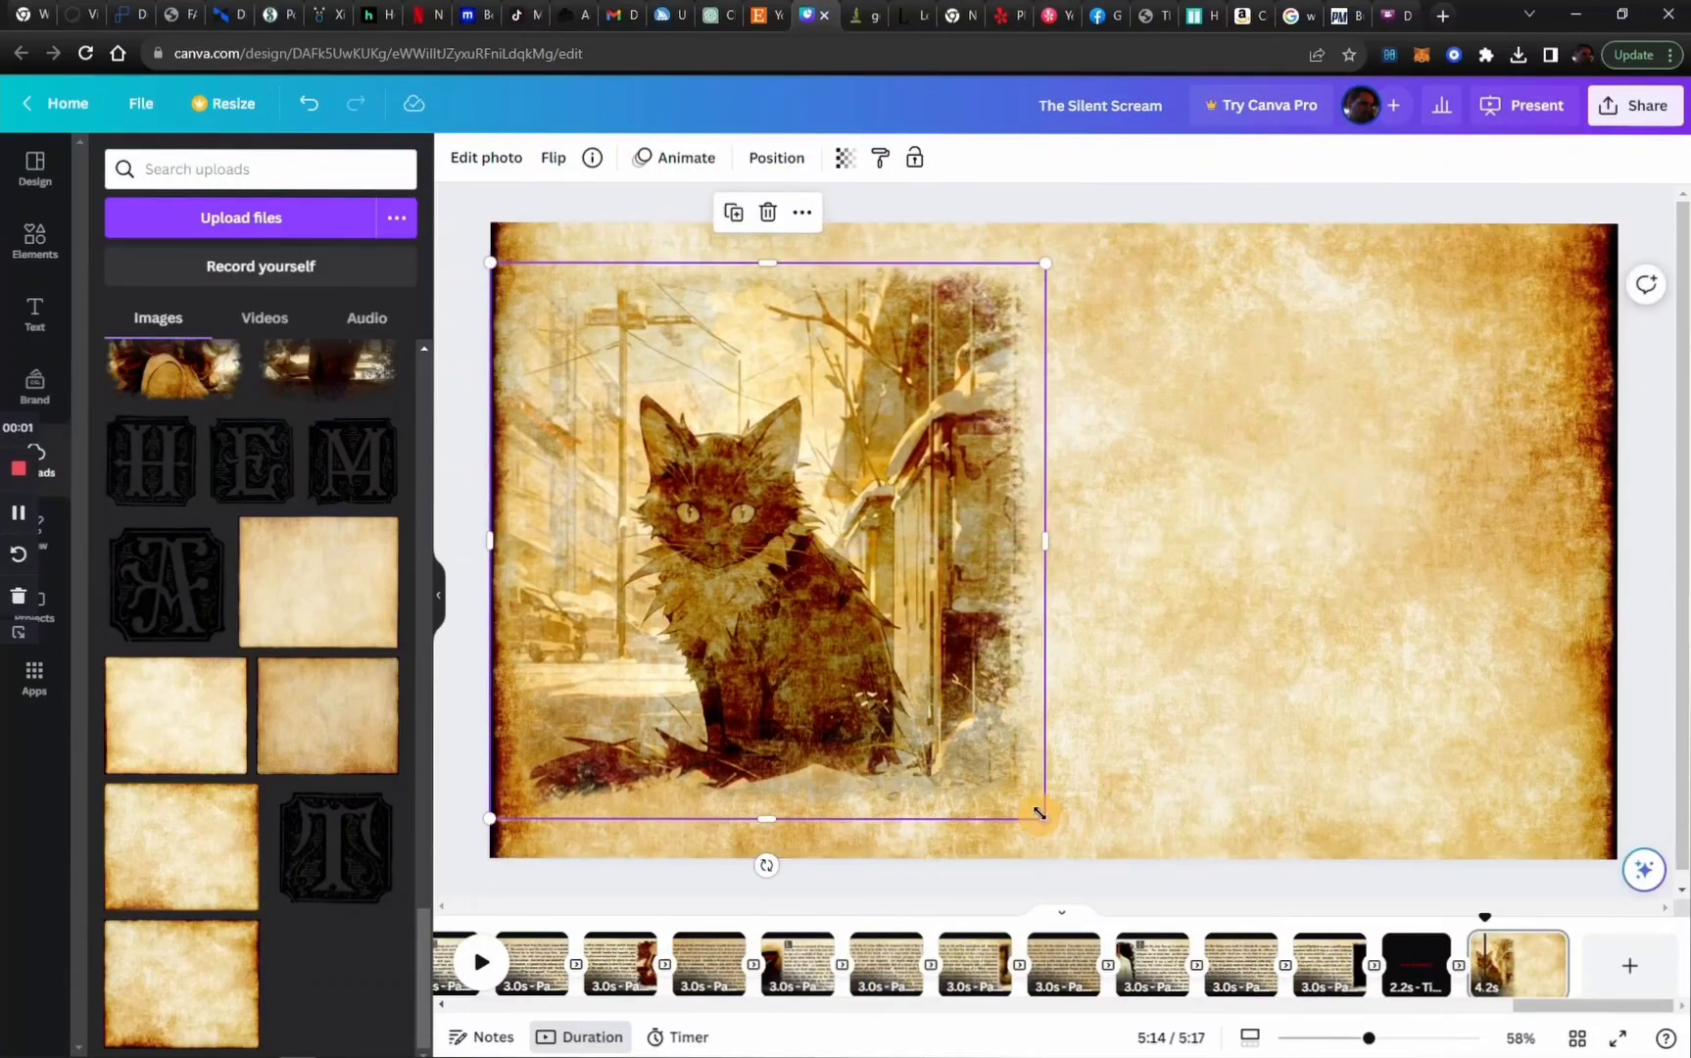
left_click_drag(1042, 815, 1075, 839)
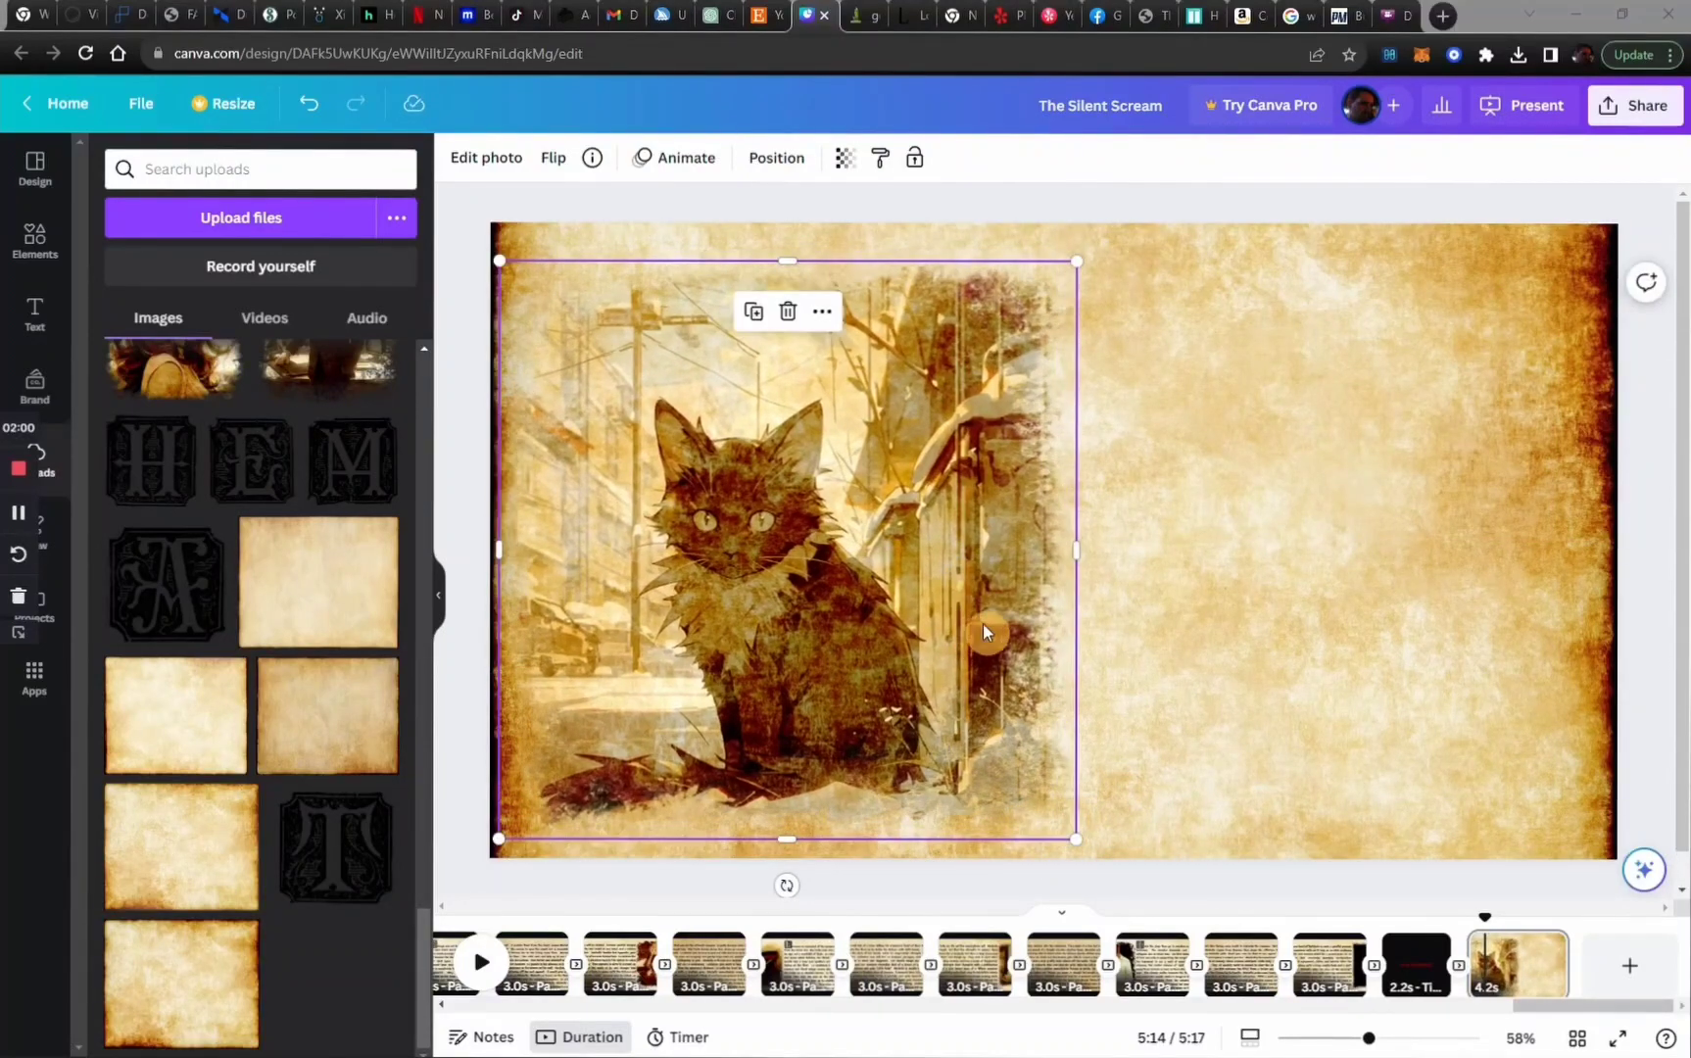
Add a body text line to the right half of the page and set its font to Celandine
left_click(1227, 487)
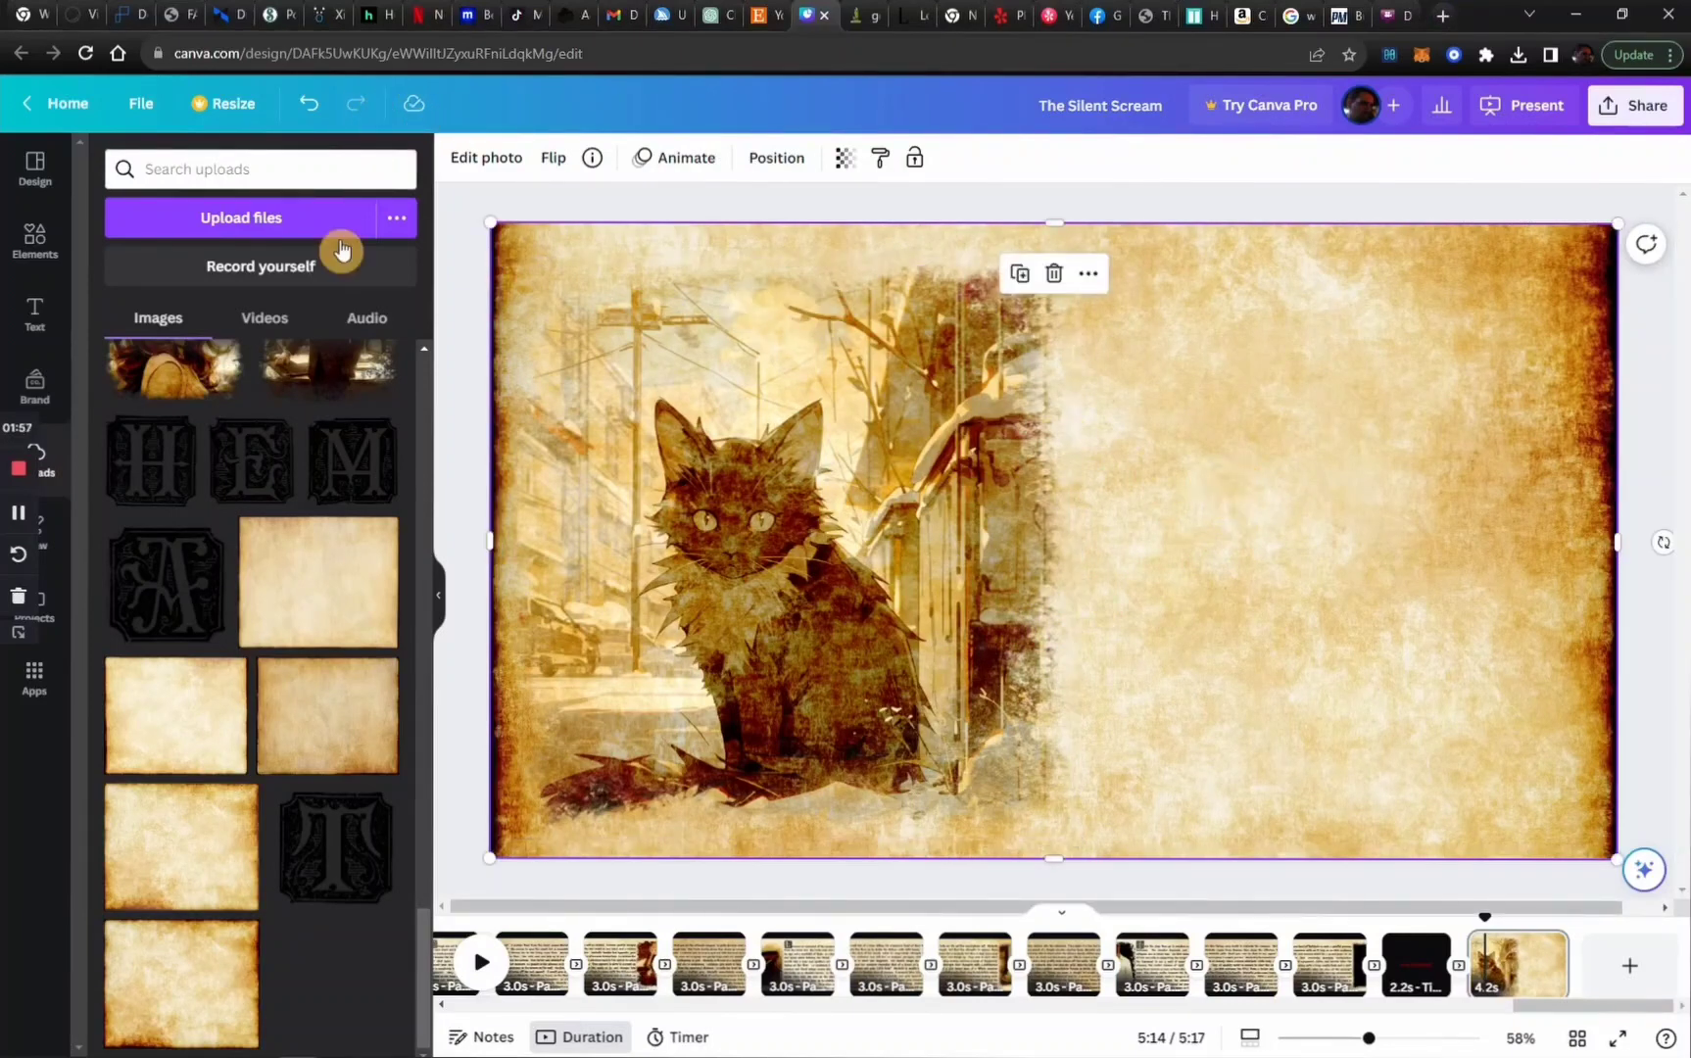
scroll(143, 545, "down", 10)
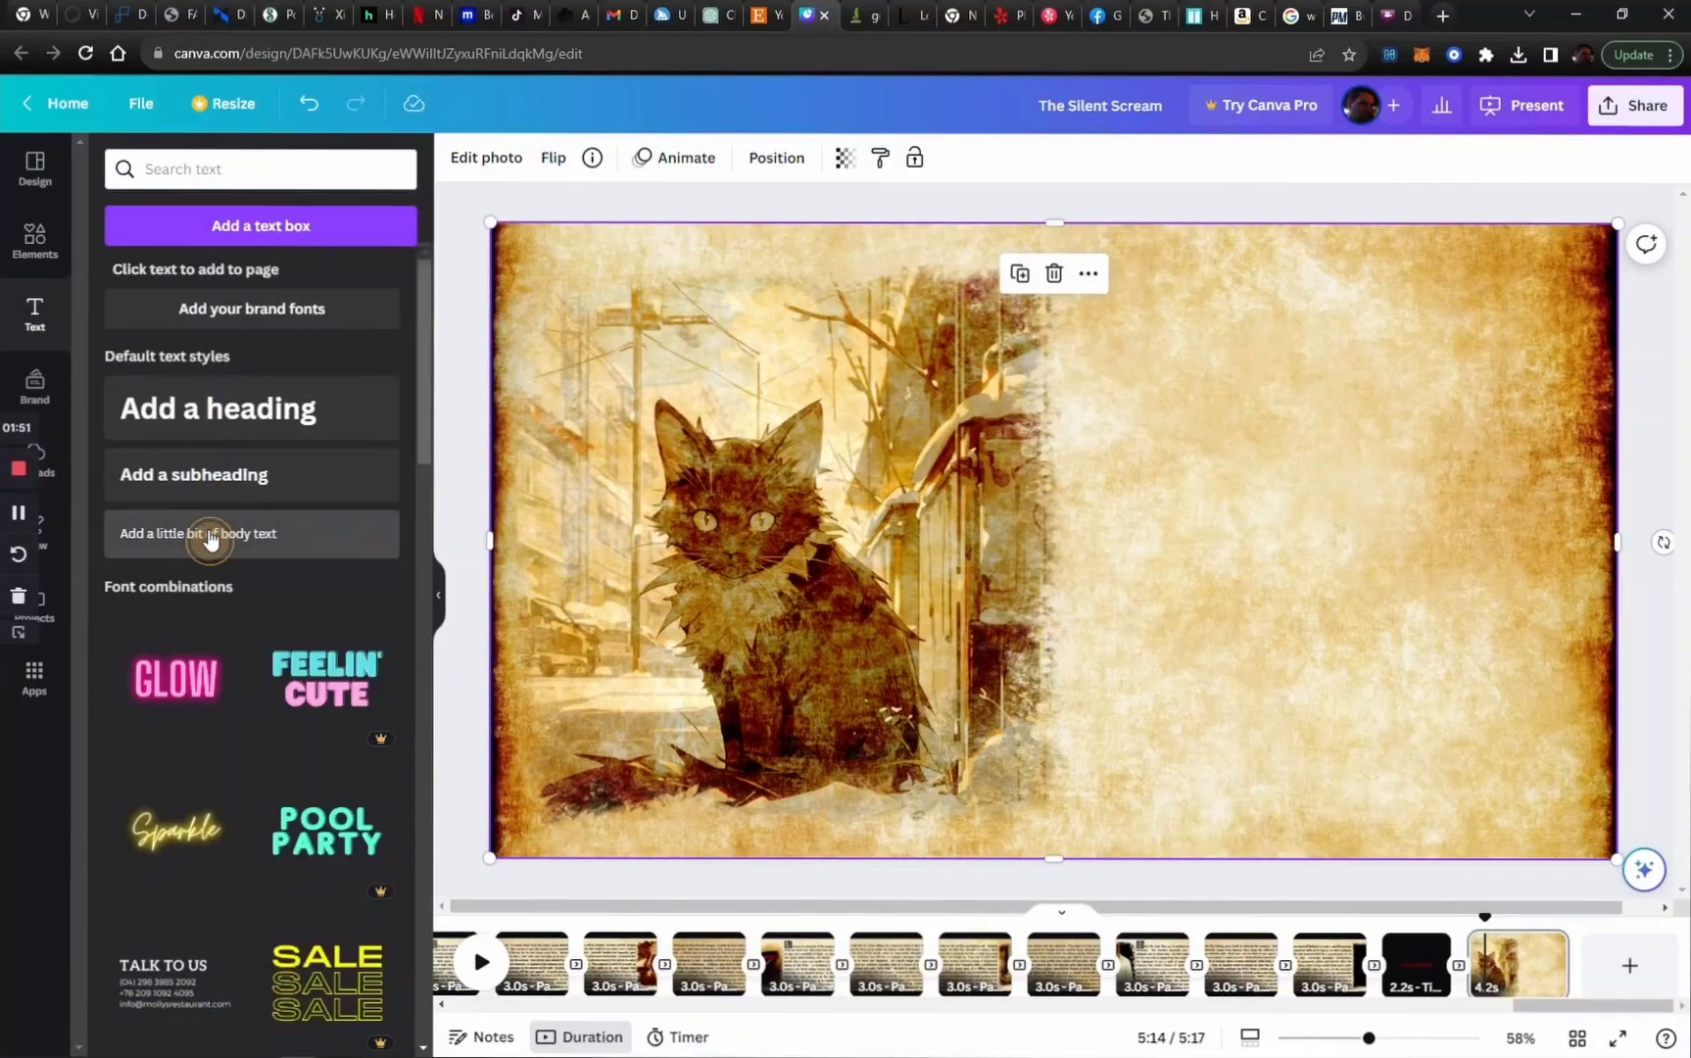
left_click_drag(208, 532, 1269, 405)
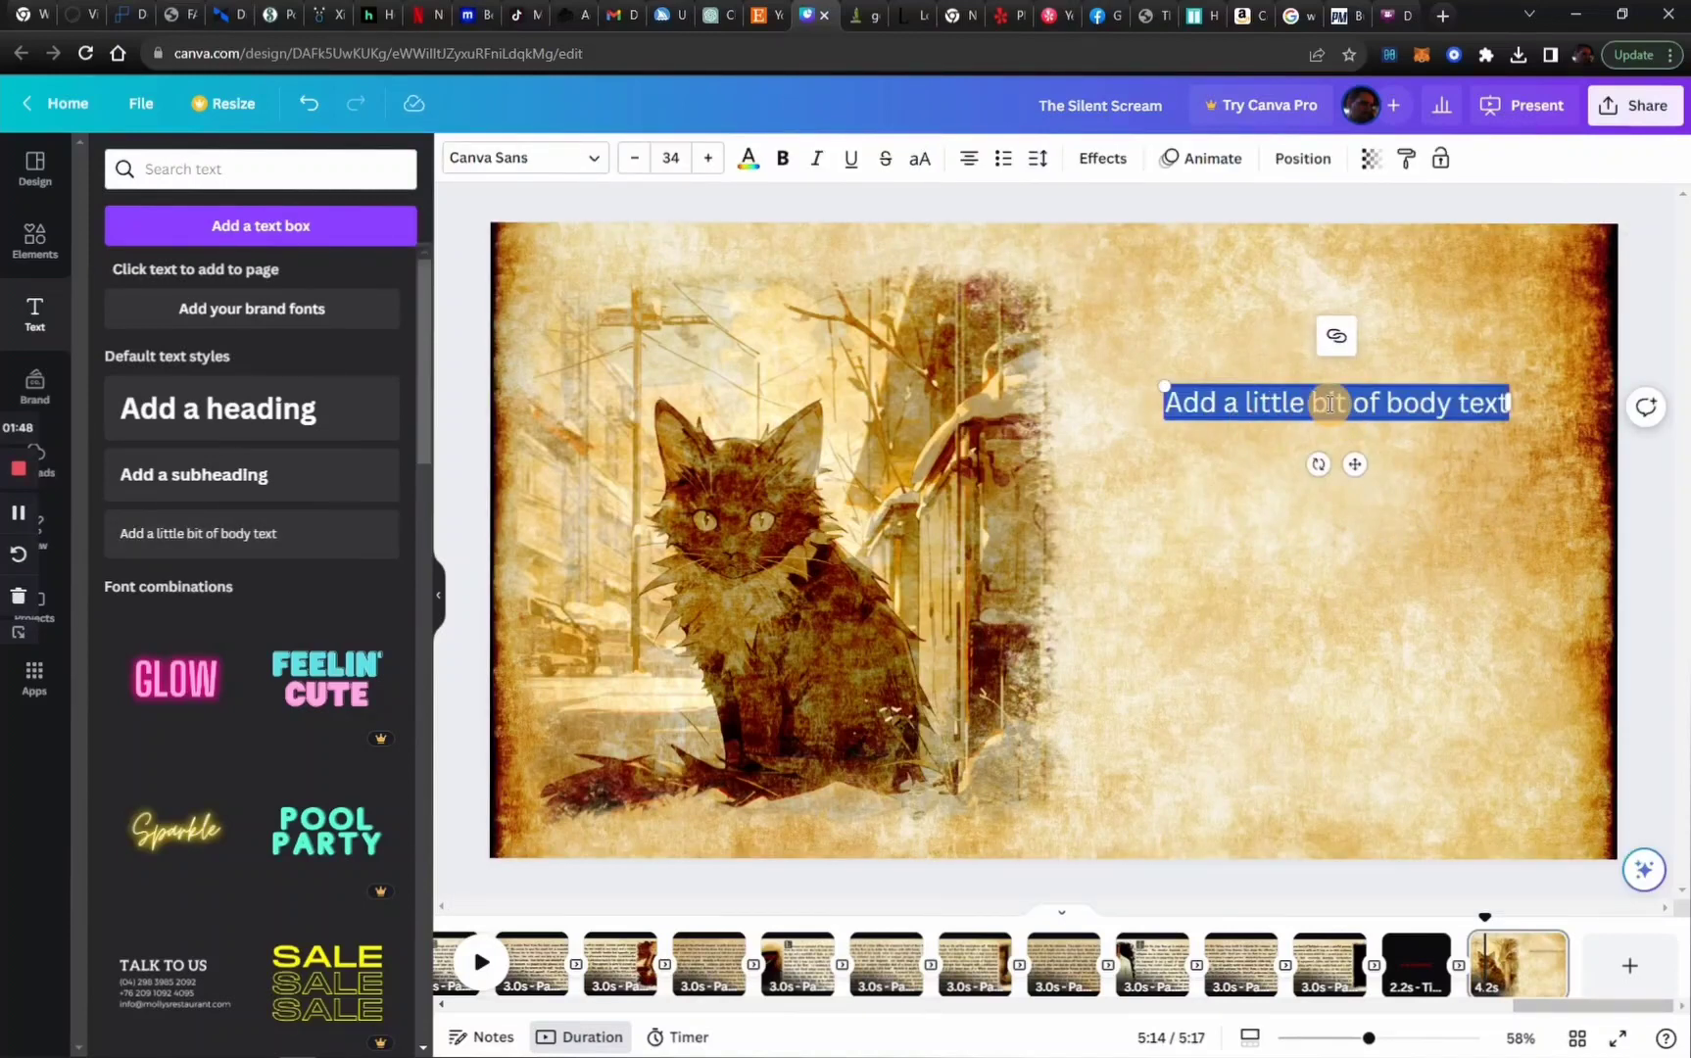
left_click(573, 169)
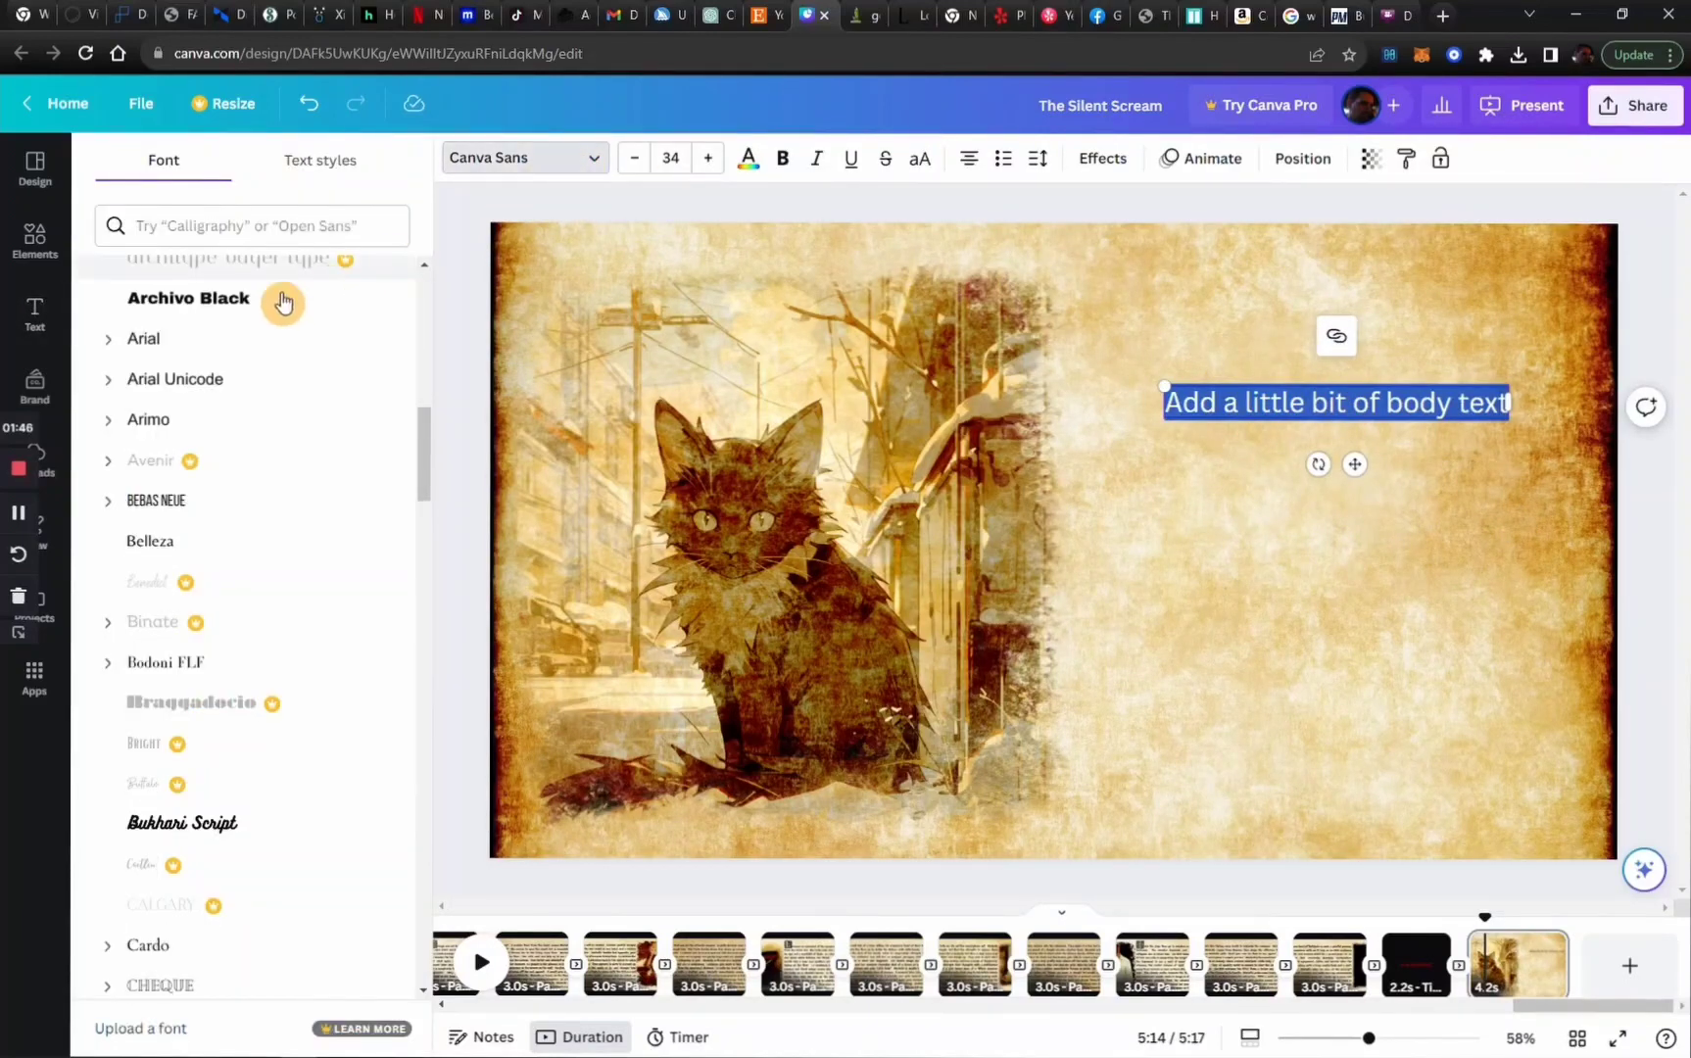
scroll(208, 470, "up", 6)
scroll(208, 477, "up", 4)
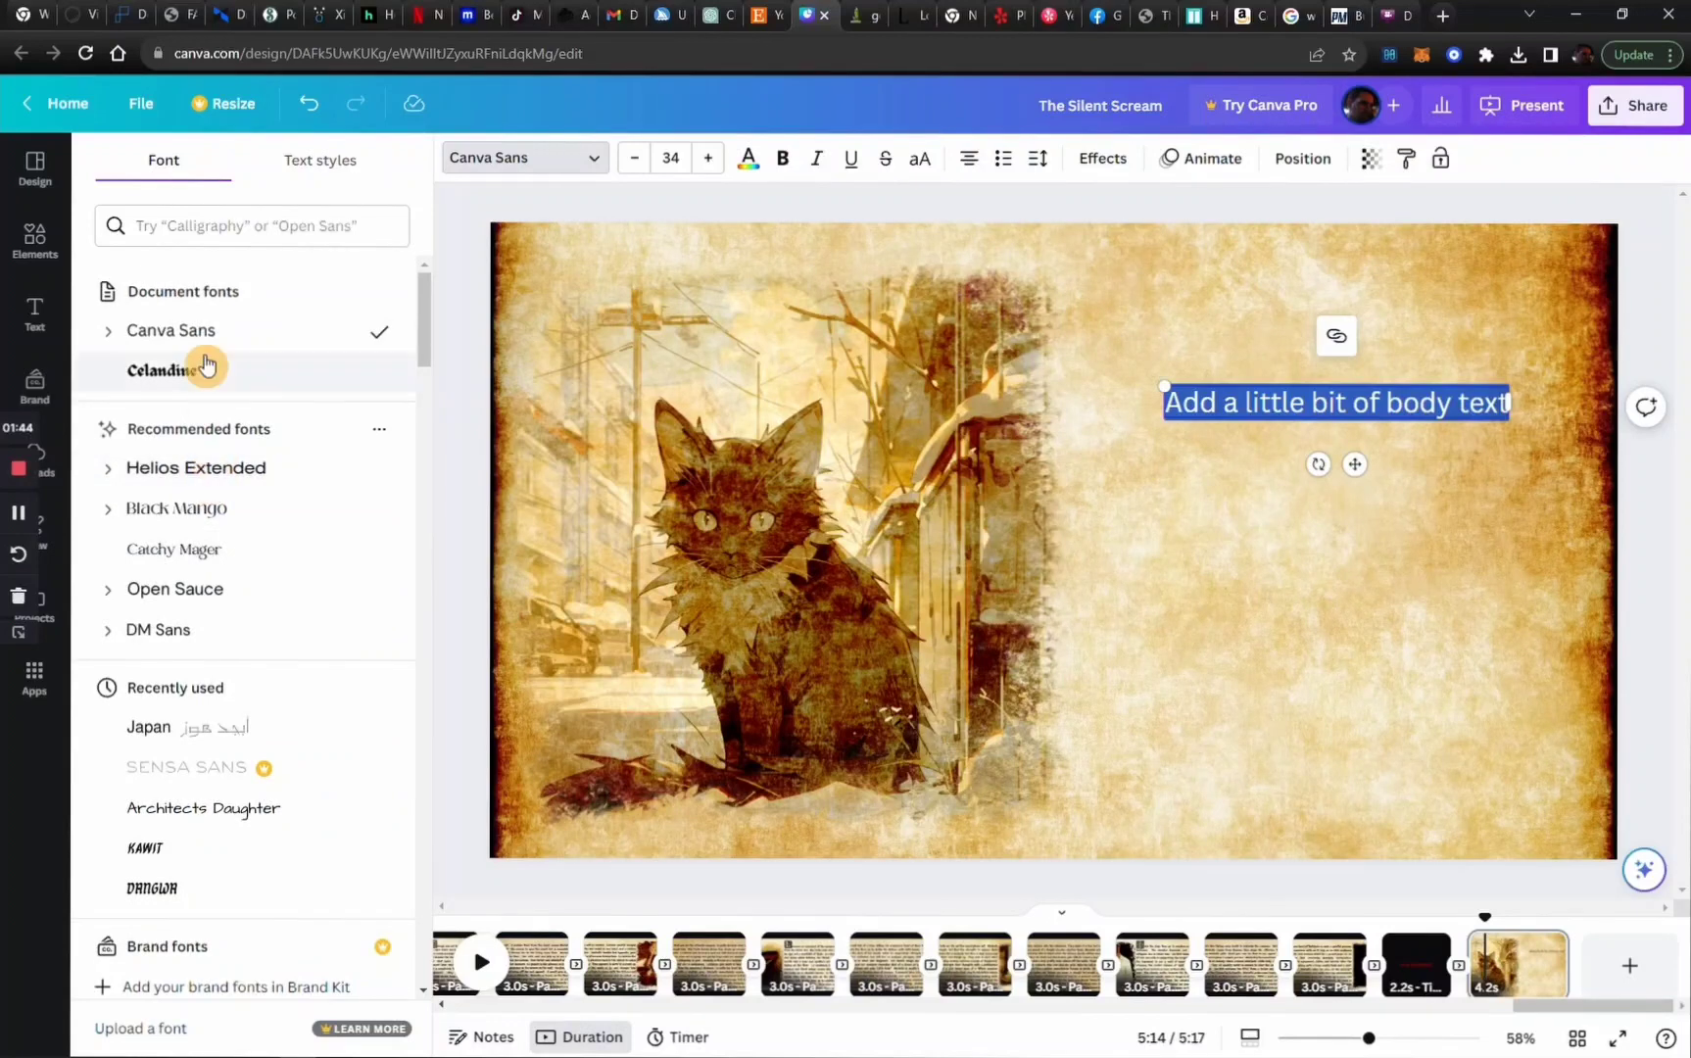
left_click(160, 378)
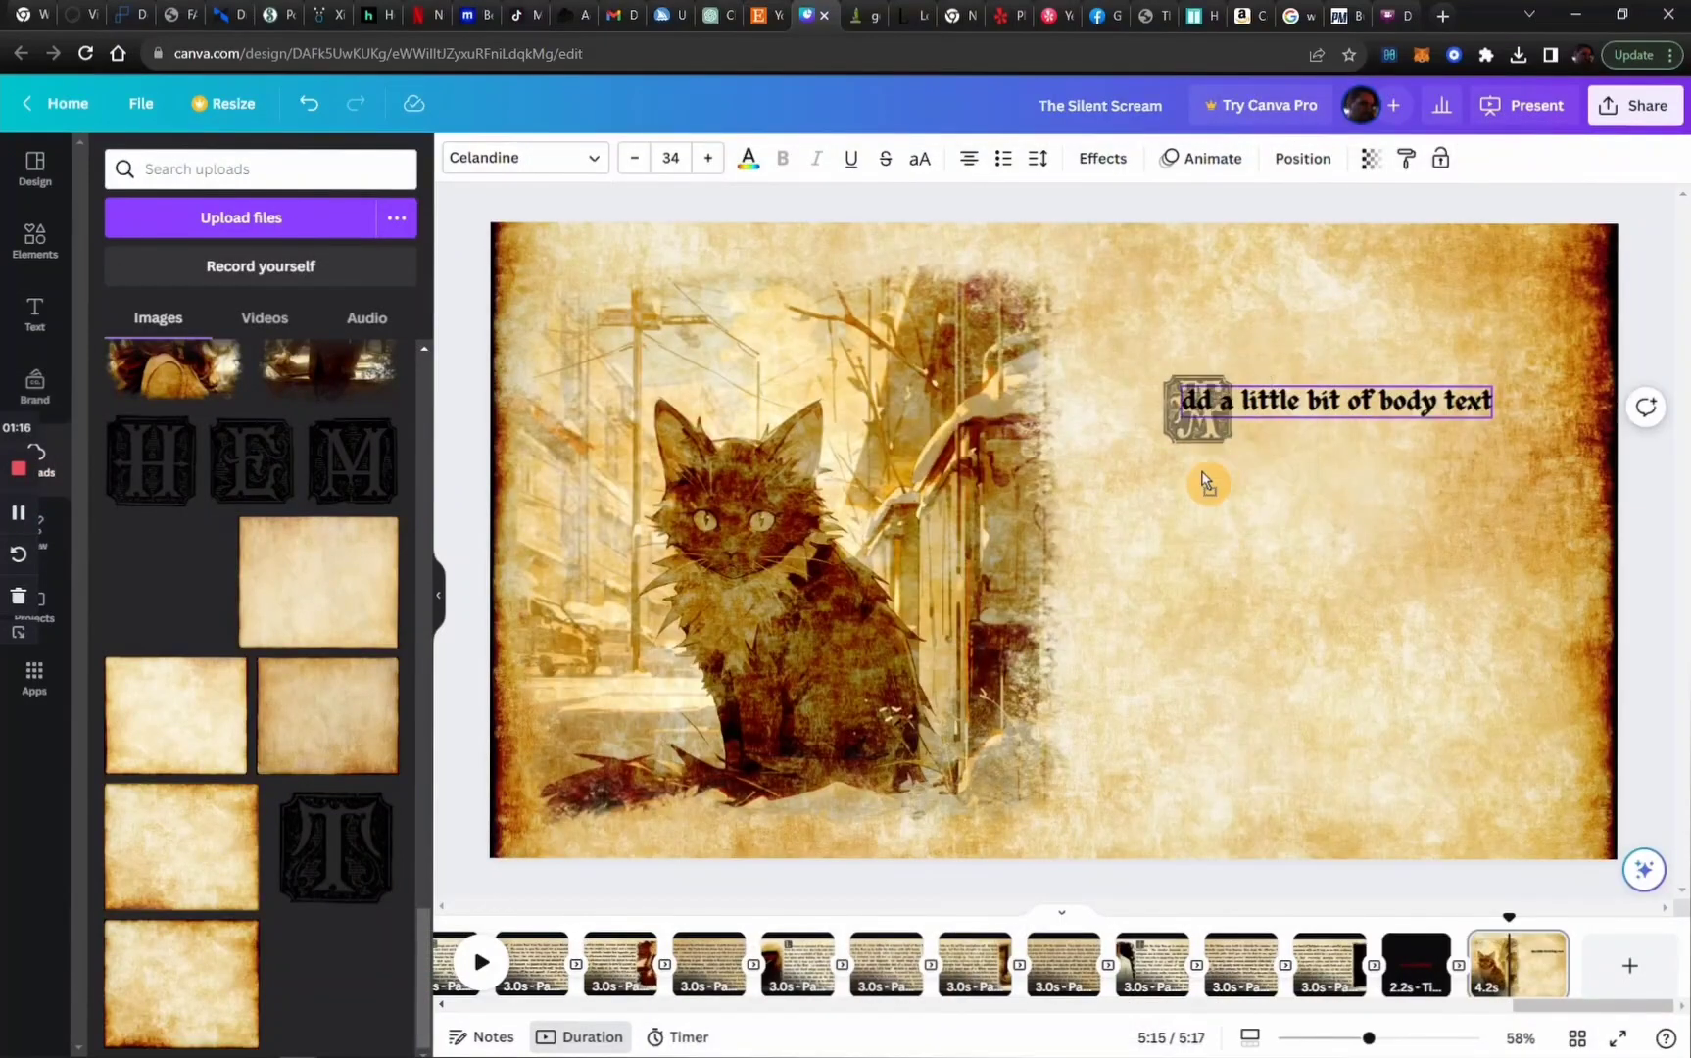
Replace the text's first letter with the ornate A initial and position both at the top of the page's right half
left_click_drag(1207, 484, 1215, 517)
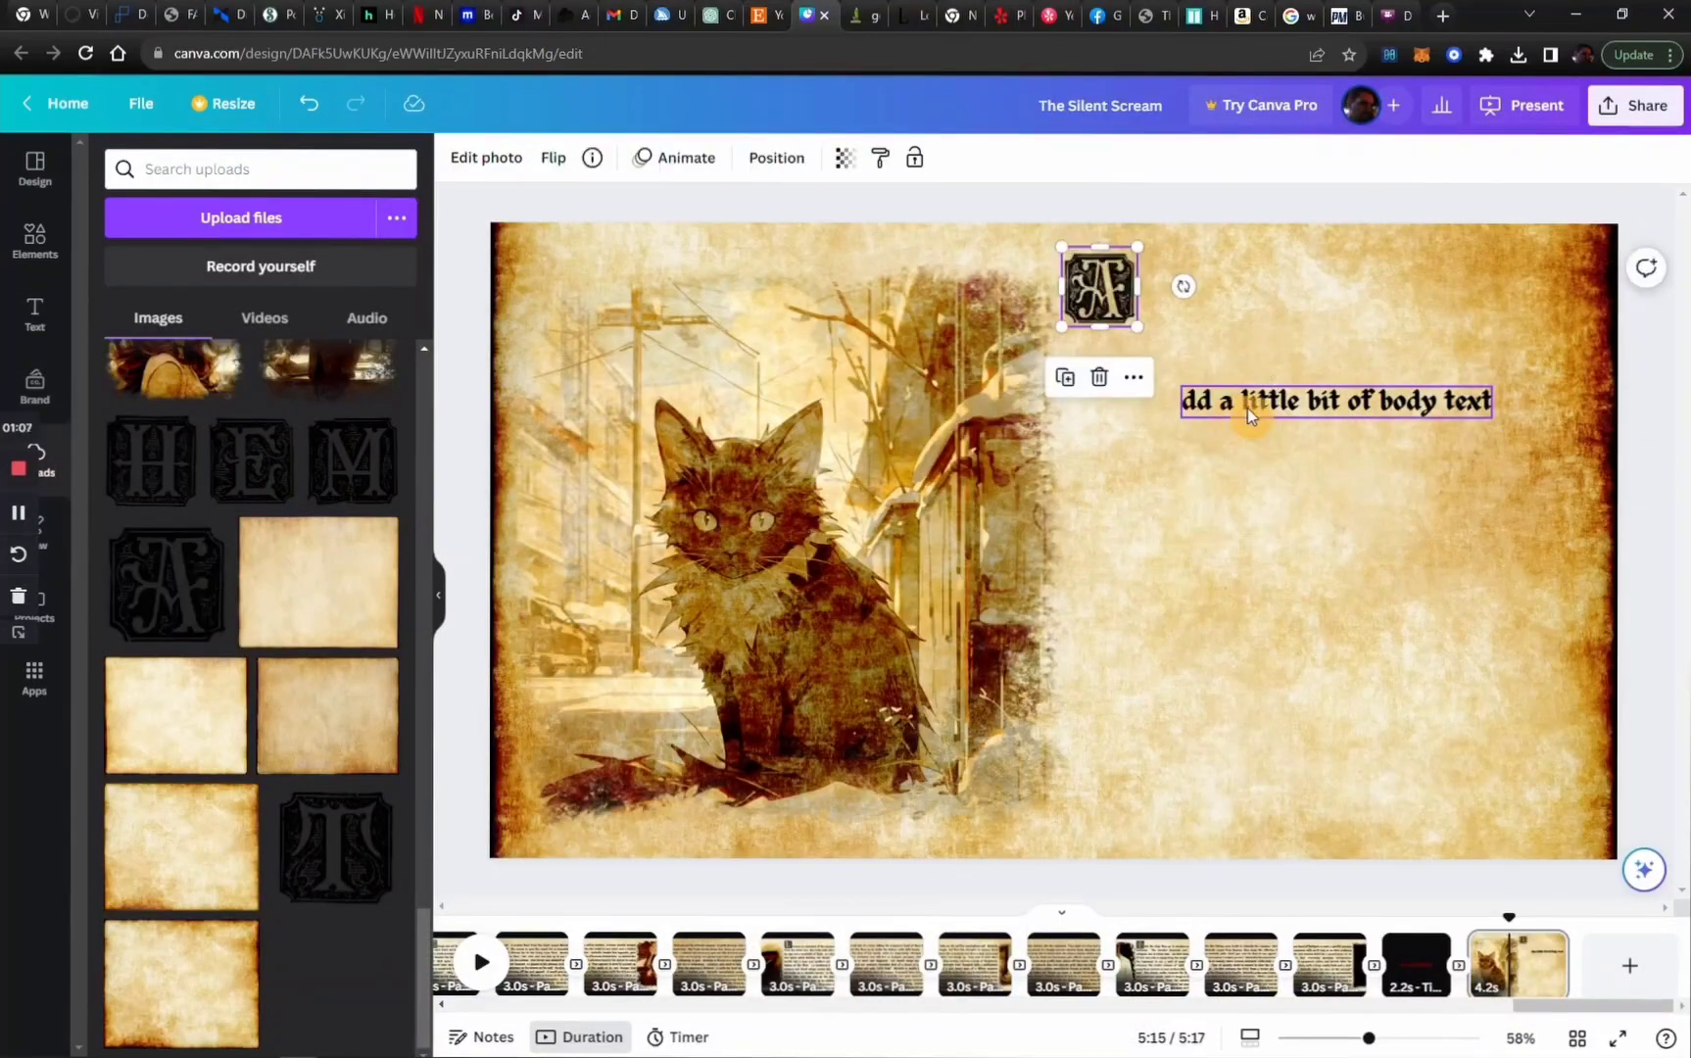
left_click_drag(1249, 405, 1215, 307)
left_click(1237, 415)
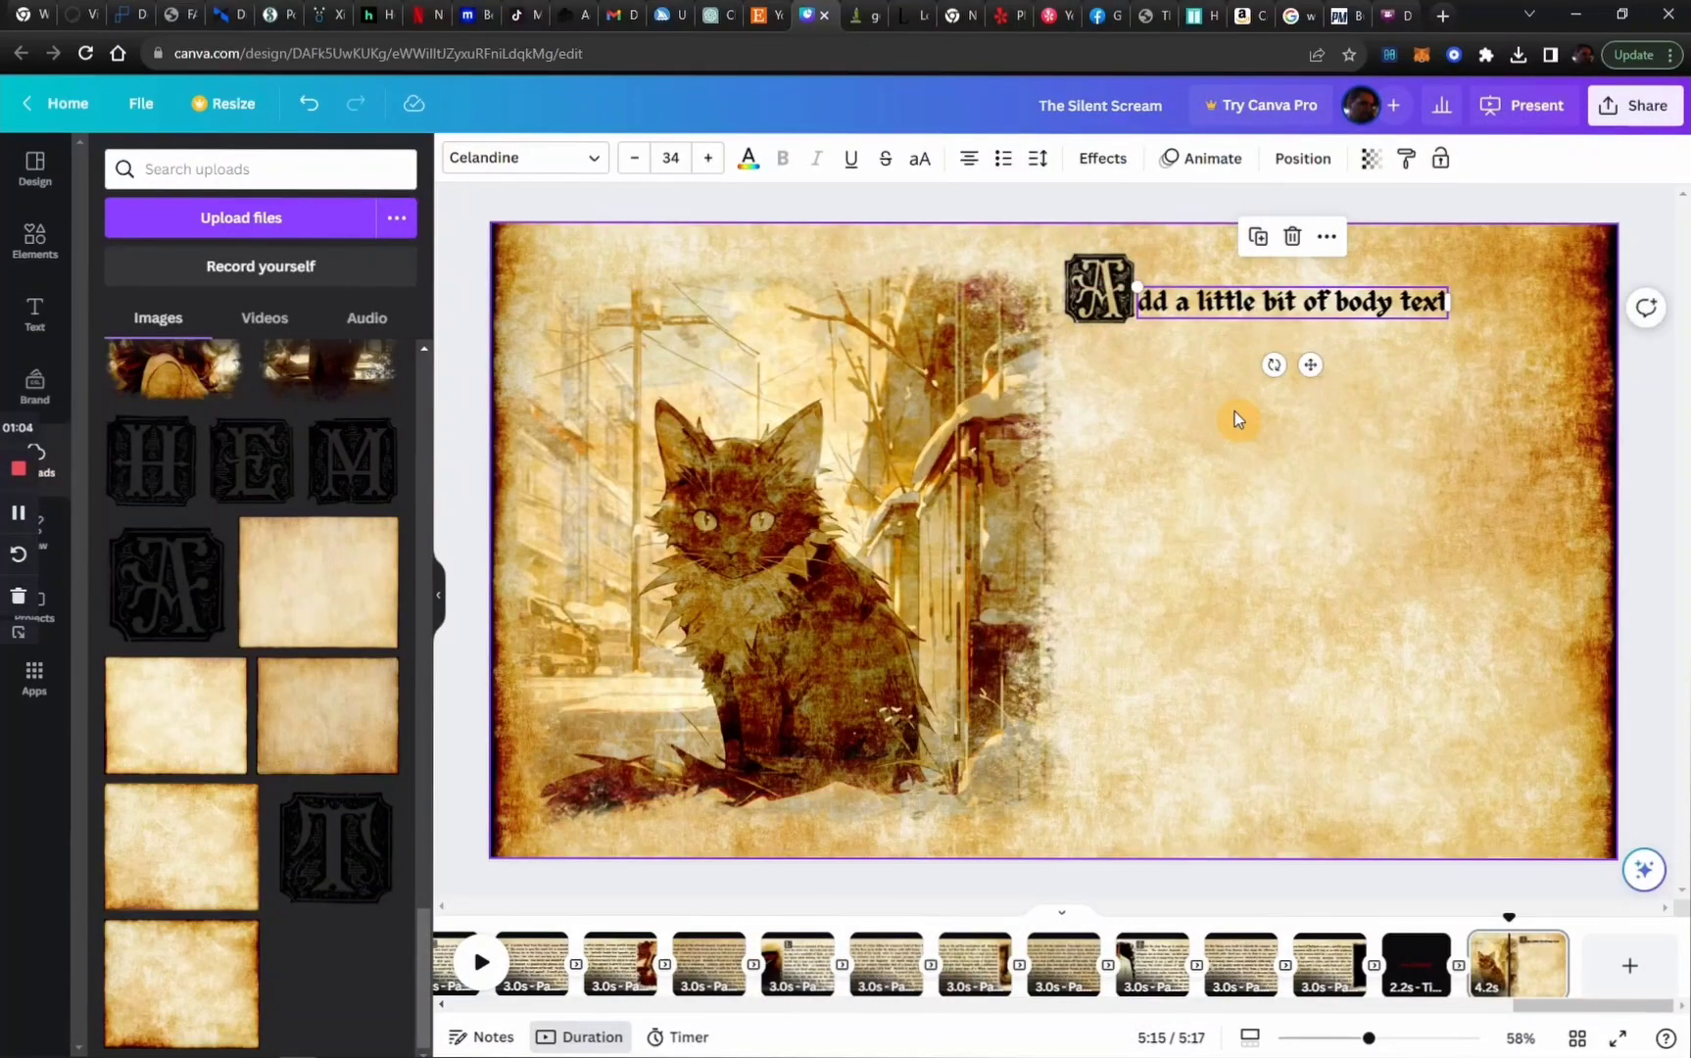